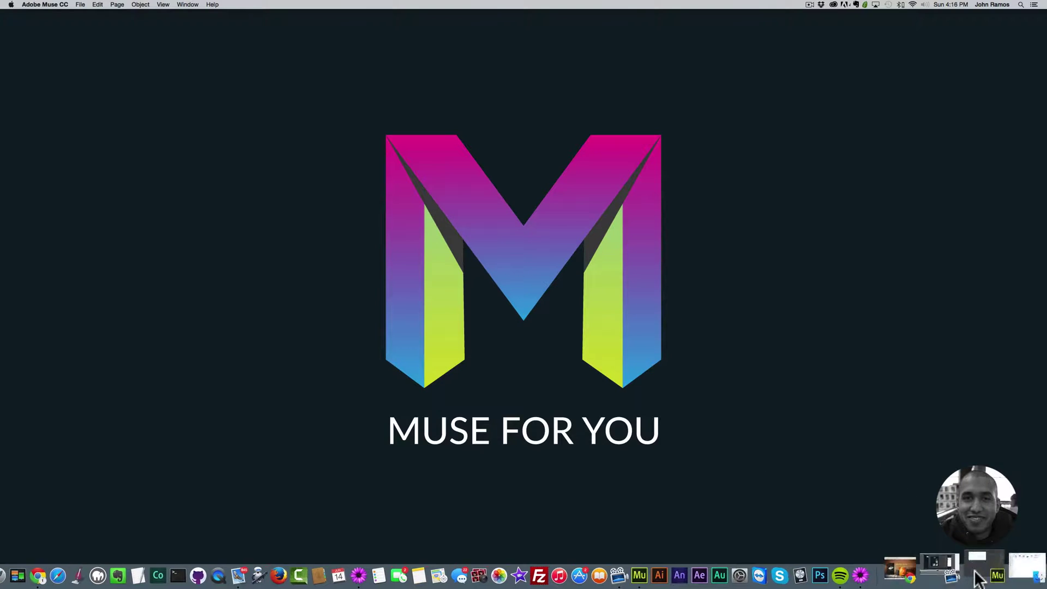
# Step: Switch to Adobe Muse, place image1.jpeg from the images folder on the Home page and move it to the page's top edge
pyautogui.click(979, 575)
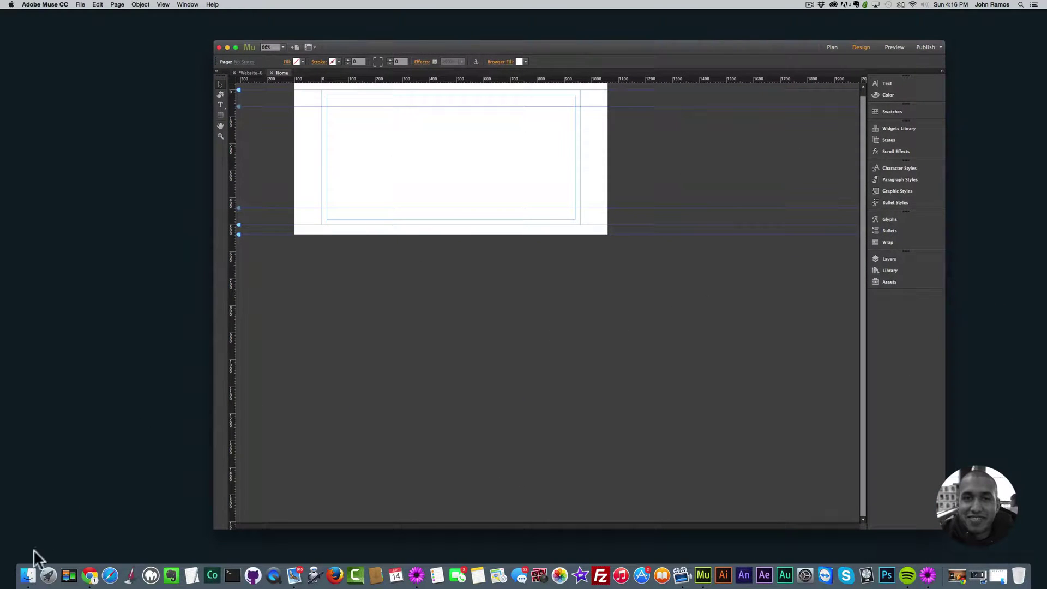
pyautogui.click(28, 576)
pyautogui.click(777, 221)
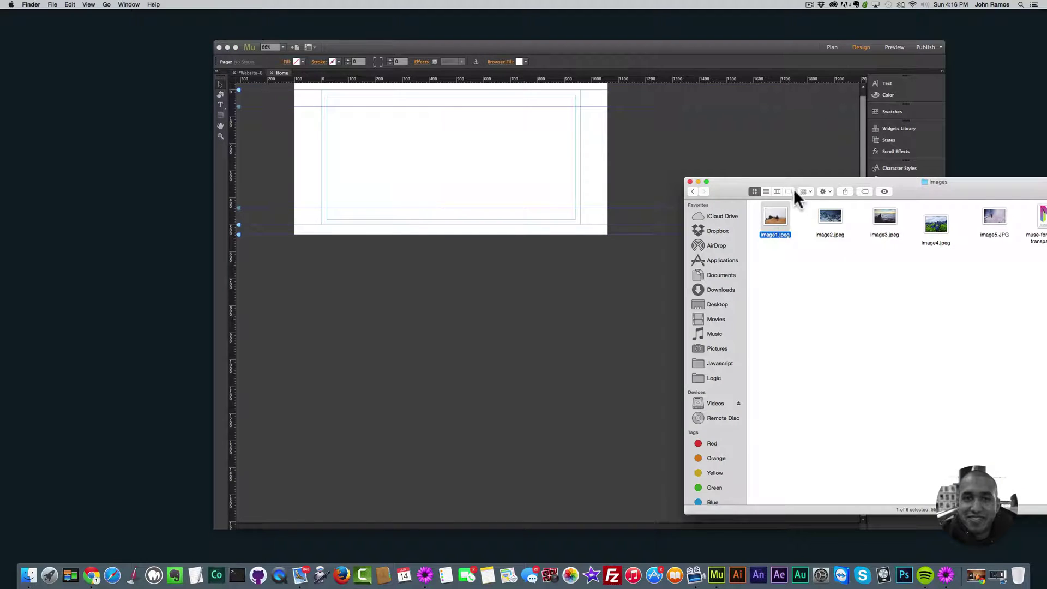
pyautogui.moveTo(807, 186); pyautogui.dragTo(835, 189)
pyautogui.moveTo(804, 220); pyautogui.dragTo(481, 118)
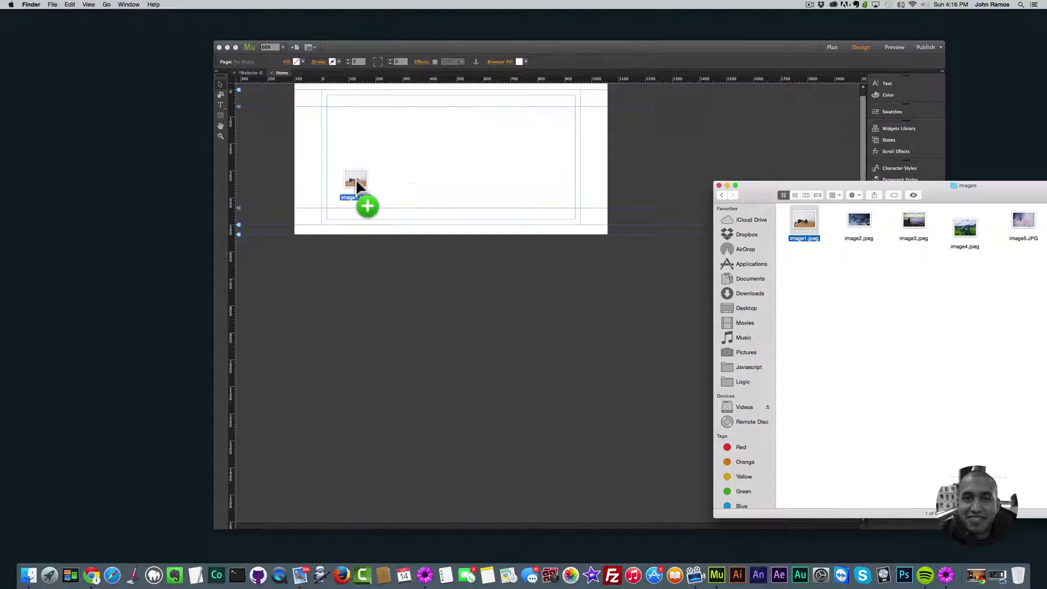
pyautogui.moveTo(355, 179); pyautogui.dragTo(356, 180)
pyautogui.click(378, 148)
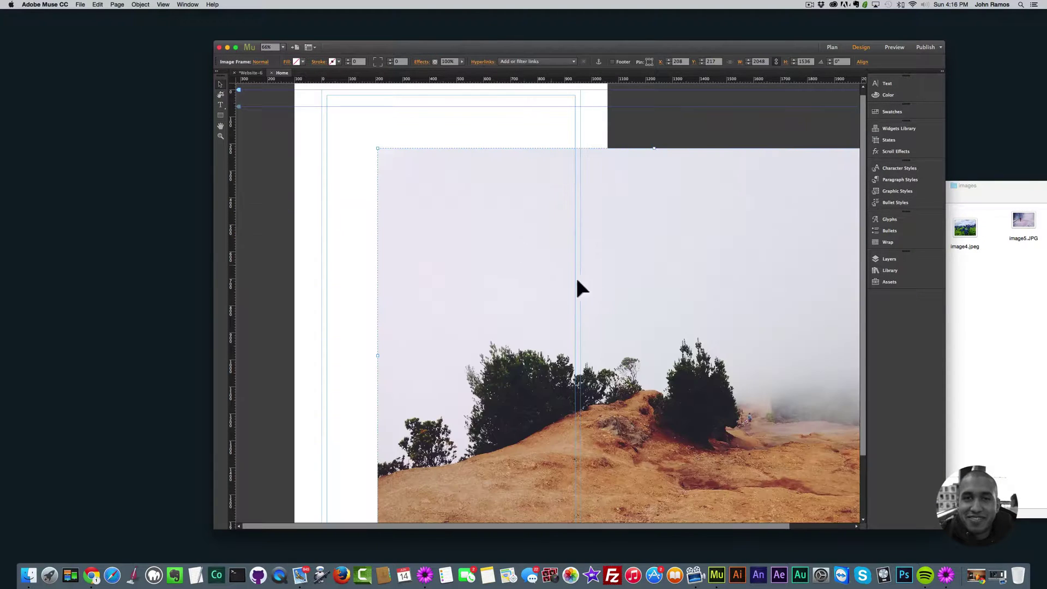
pyautogui.moveTo(577, 280); pyautogui.dragTo(524, 255)
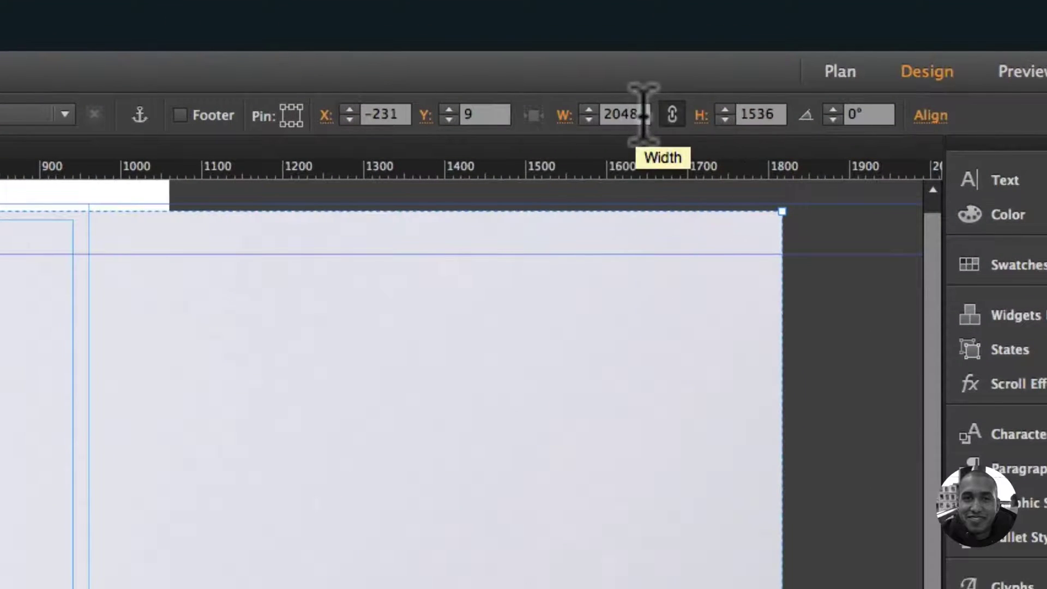
# Step: Set the image frame's width to 300 and move the frame to the middle of the page
pyautogui.click(643, 114)
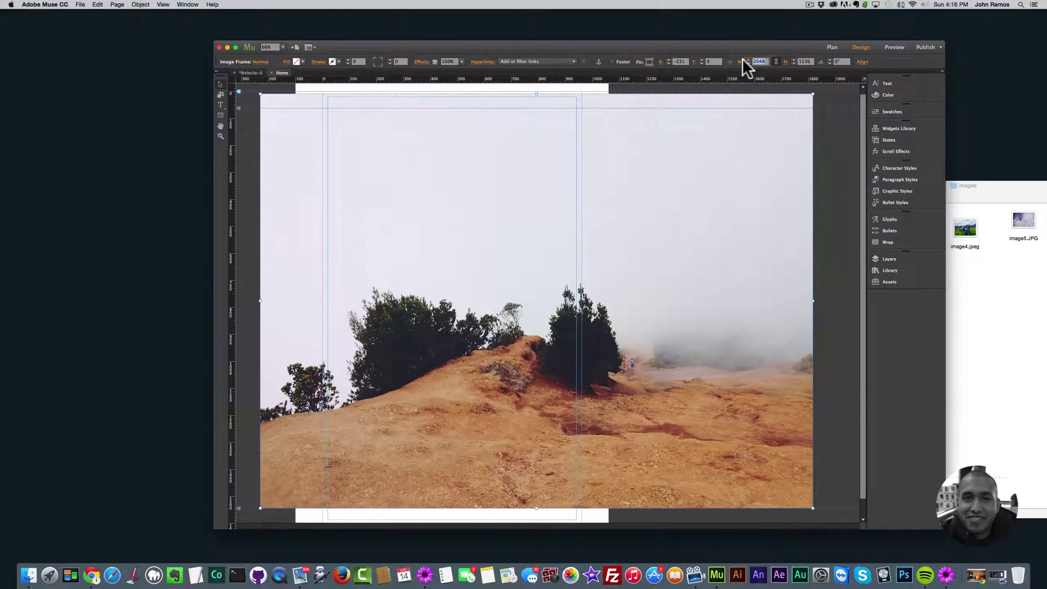
pyautogui.write('300')
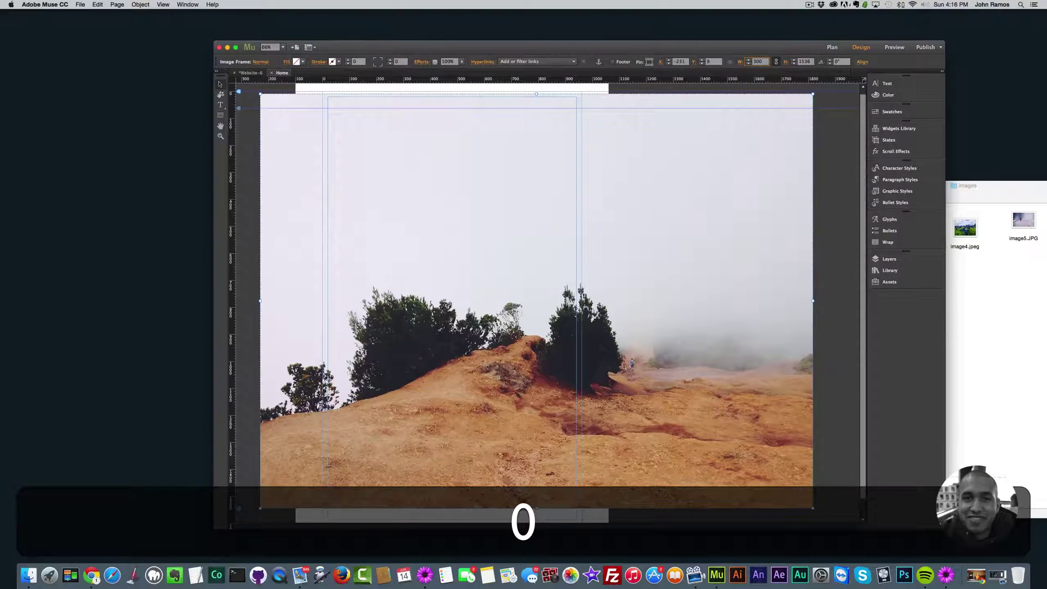
pyautogui.press('Return')
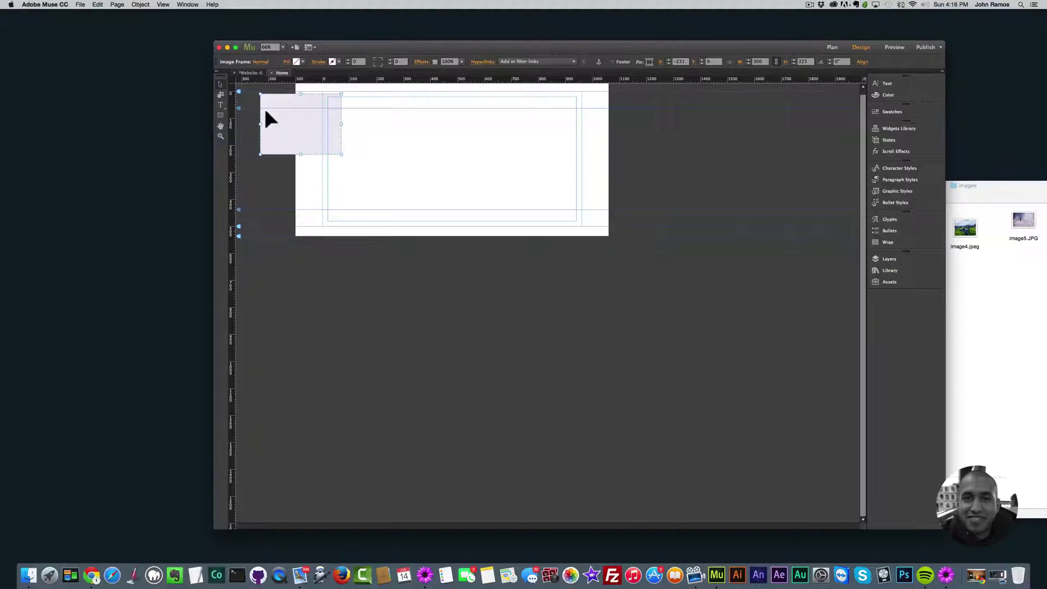
pyautogui.moveTo(283, 119); pyautogui.dragTo(490, 172)
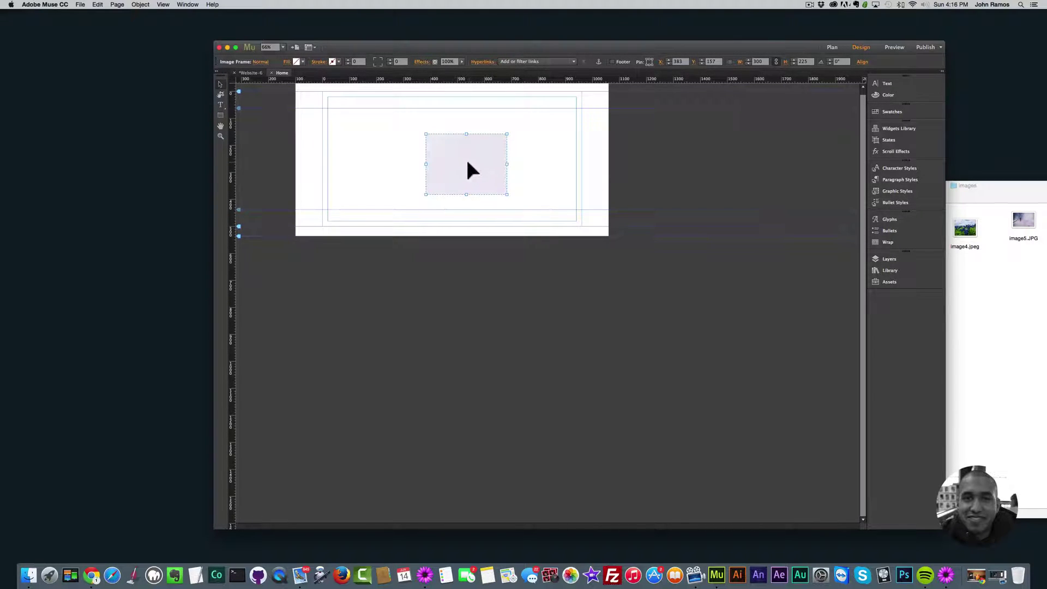
pyautogui.moveTo(468, 163); pyautogui.dragTo(450, 145)
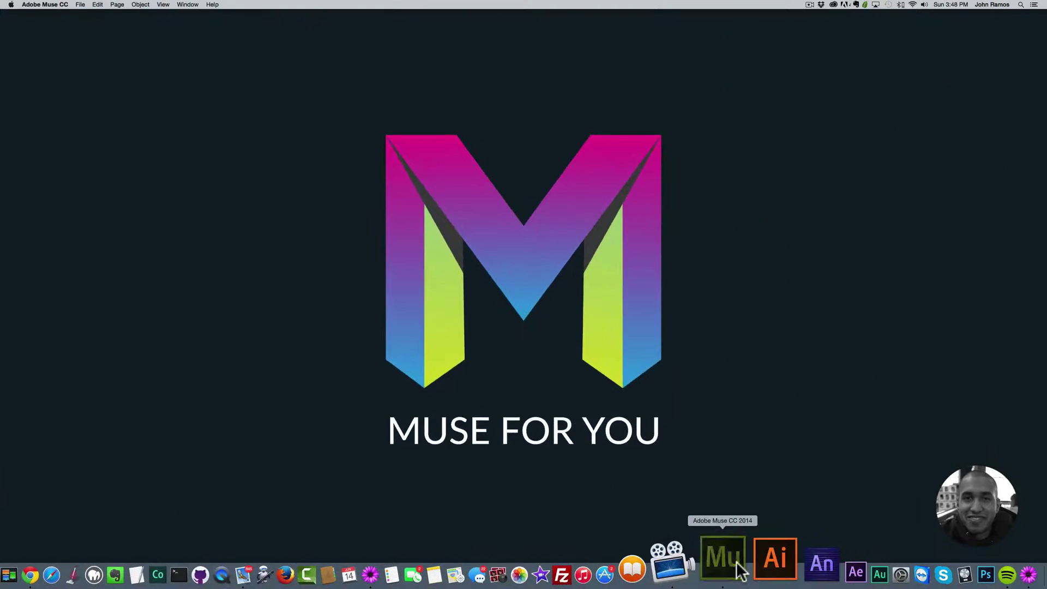
# Step: Create a new Desktop site in Adobe Muse with page width 960 and minimum height 500, and open its Home page
pyautogui.click(737, 565)
pyautogui.click(80, 4)
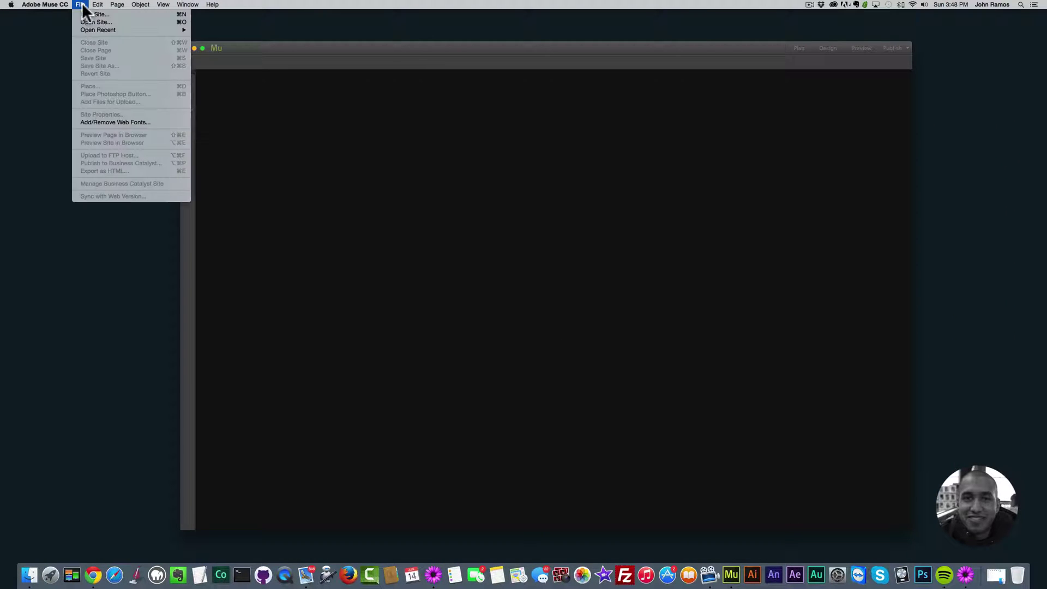
pyautogui.click(86, 12)
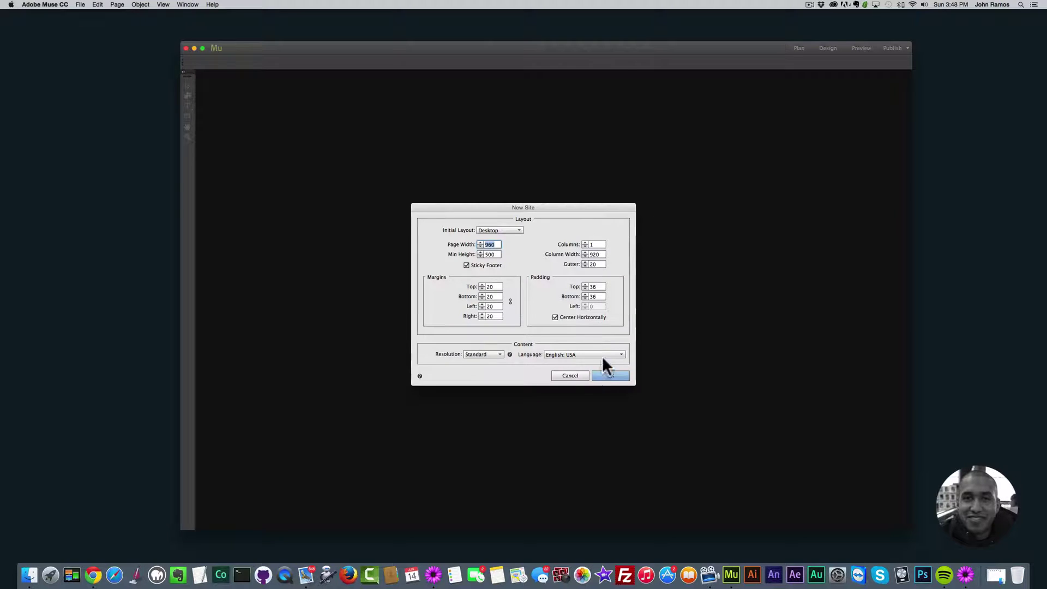
pyautogui.click(612, 374)
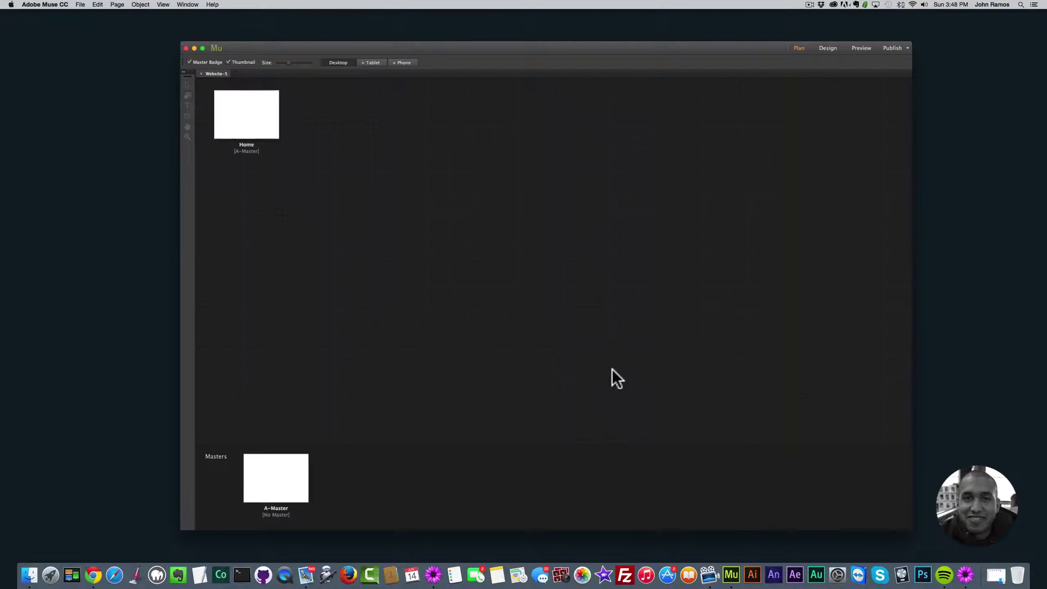
pyautogui.doubleClick(246, 117)
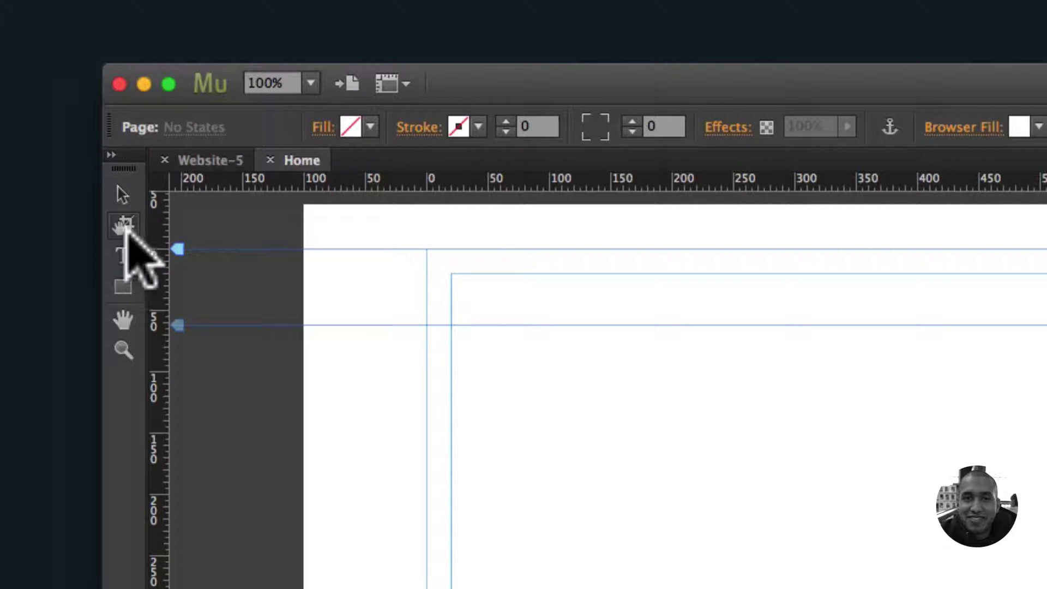
pyautogui.click(121, 219)
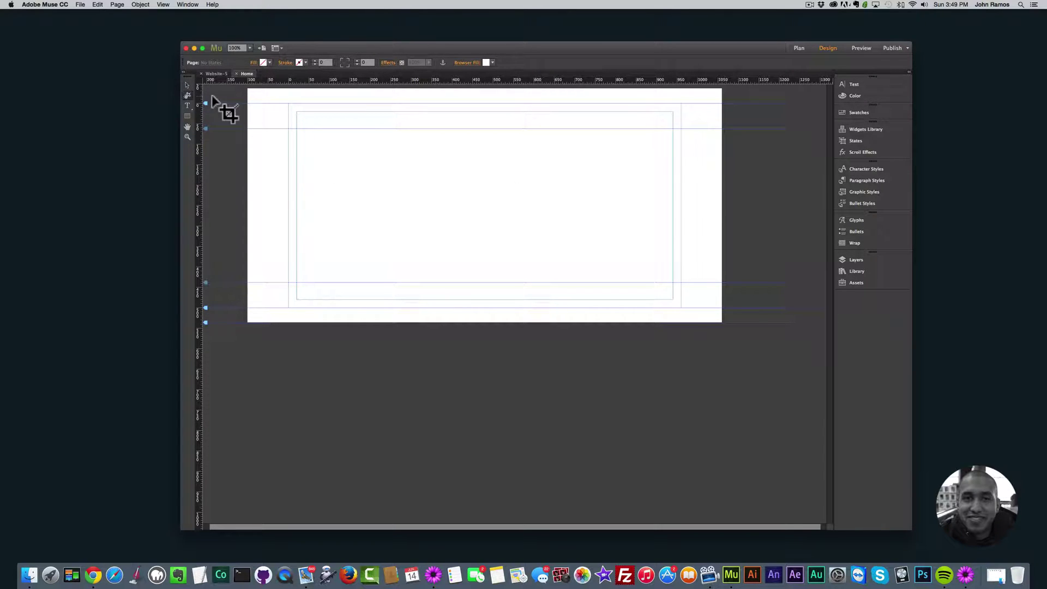
pyautogui.click(191, 85)
pyautogui.moveTo(498, 47); pyautogui.dragTo(492, 43)
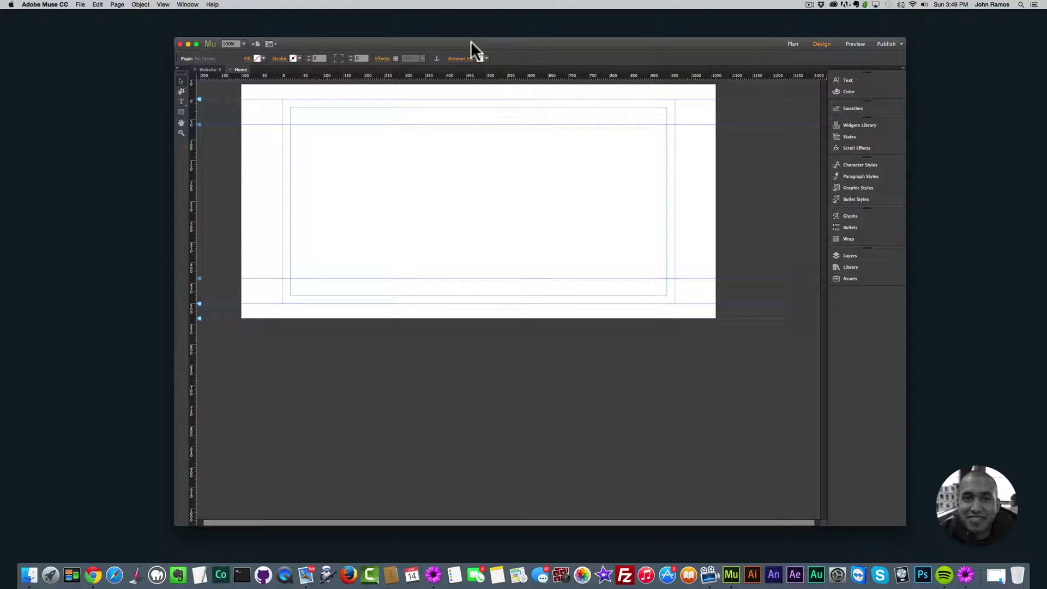
# Step: Place image1.jpeg from the Finder's images folder on the Home page at its original size
pyautogui.click(29, 567)
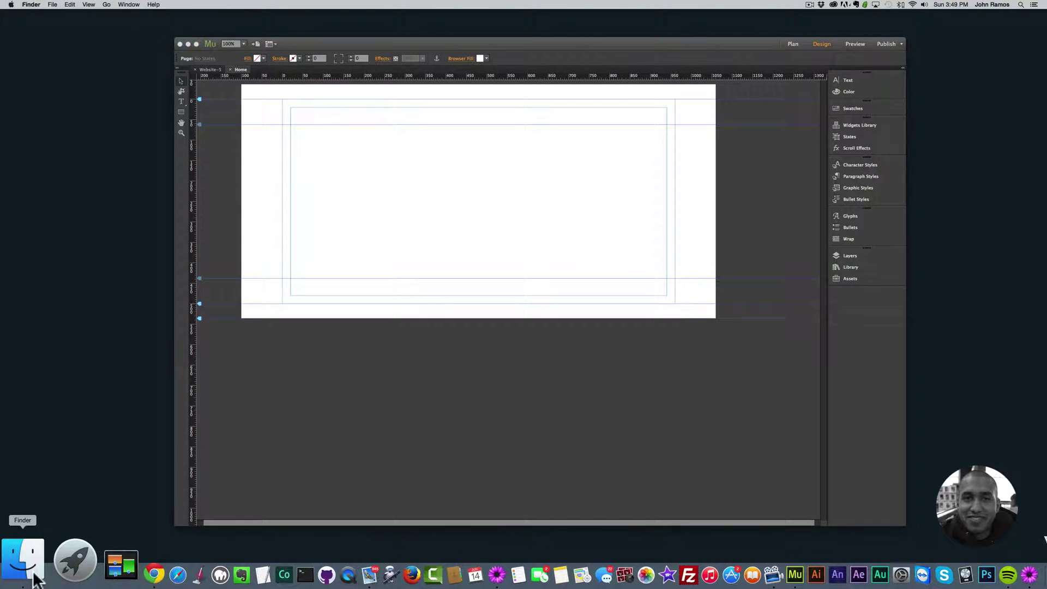
pyautogui.moveTo(599, 104); pyautogui.dragTo(515, 121)
pyautogui.click(757, 173)
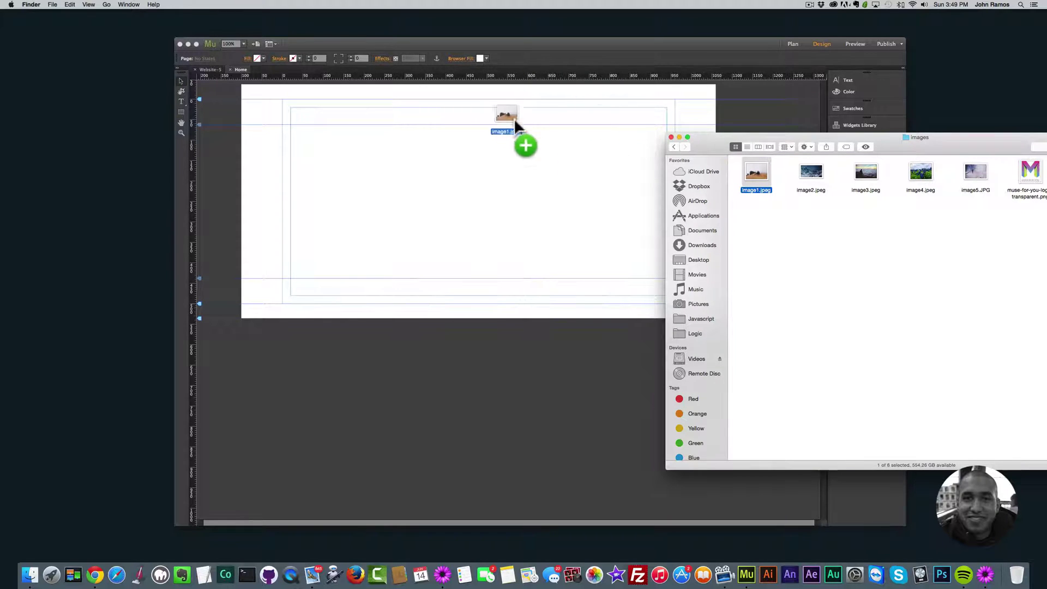
pyautogui.moveTo(410, 185); pyautogui.dragTo(410, 184)
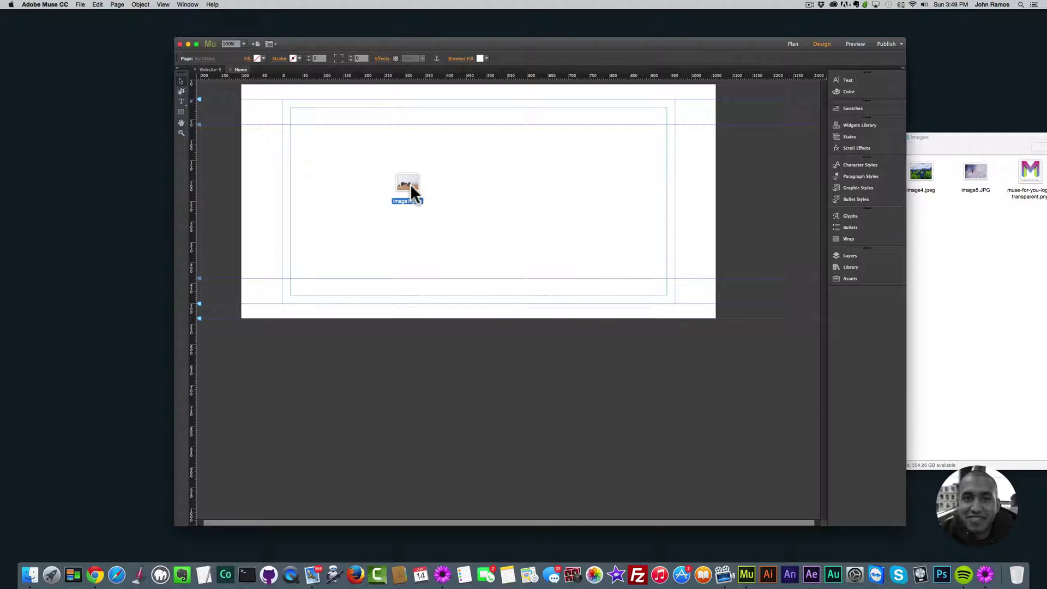
pyautogui.click(411, 188)
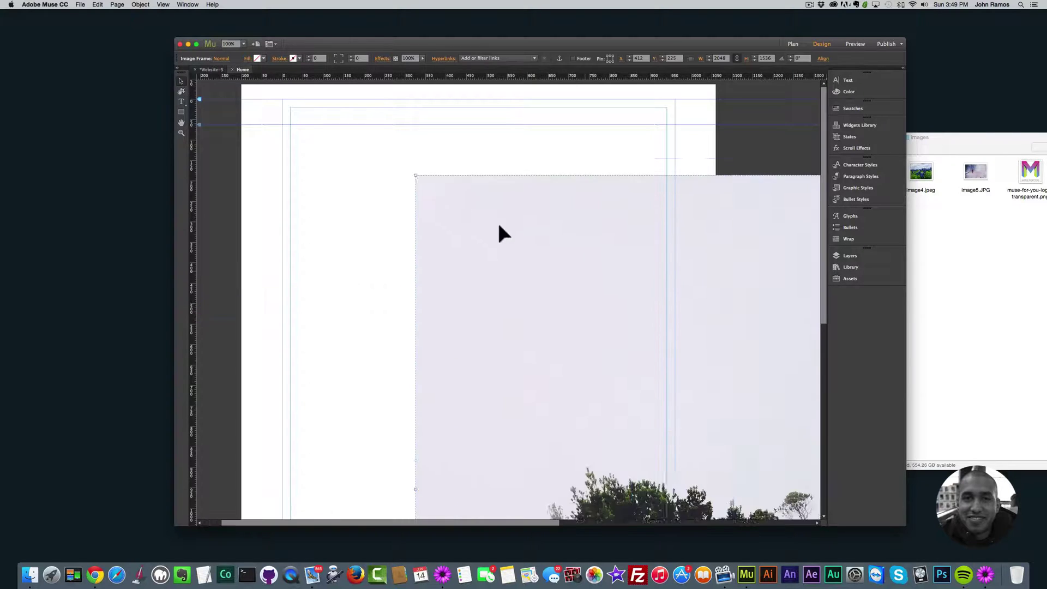
# Step: Move the placed image to the top of the page at X -189, Y 0
pyautogui.moveTo(499, 225); pyautogui.dragTo(323, 176)
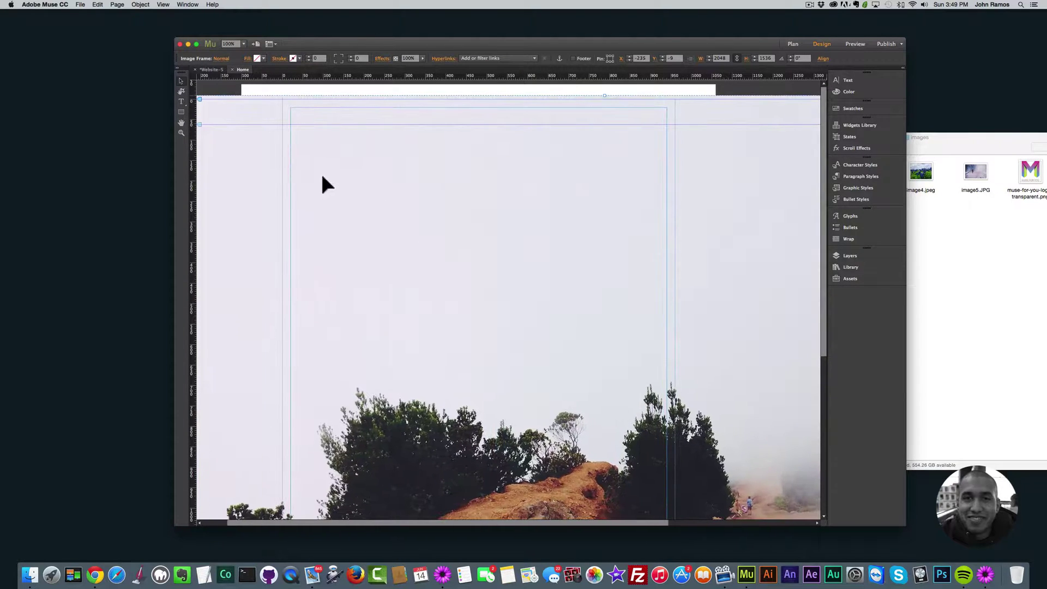
pyautogui.click(163, 4)
pyautogui.click(179, 57)
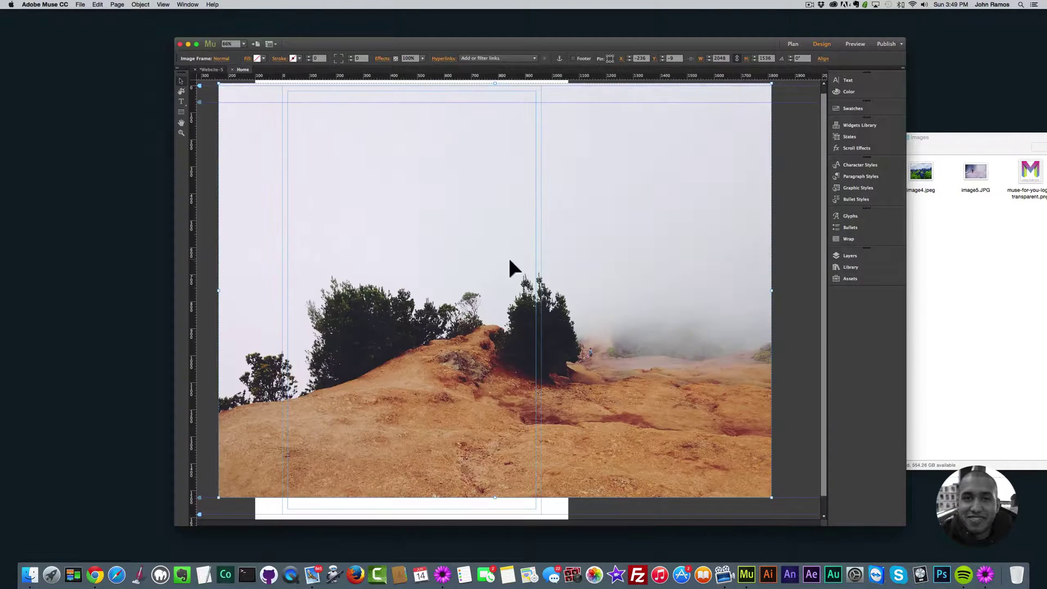
pyautogui.moveTo(548, 311); pyautogui.dragTo(568, 316)
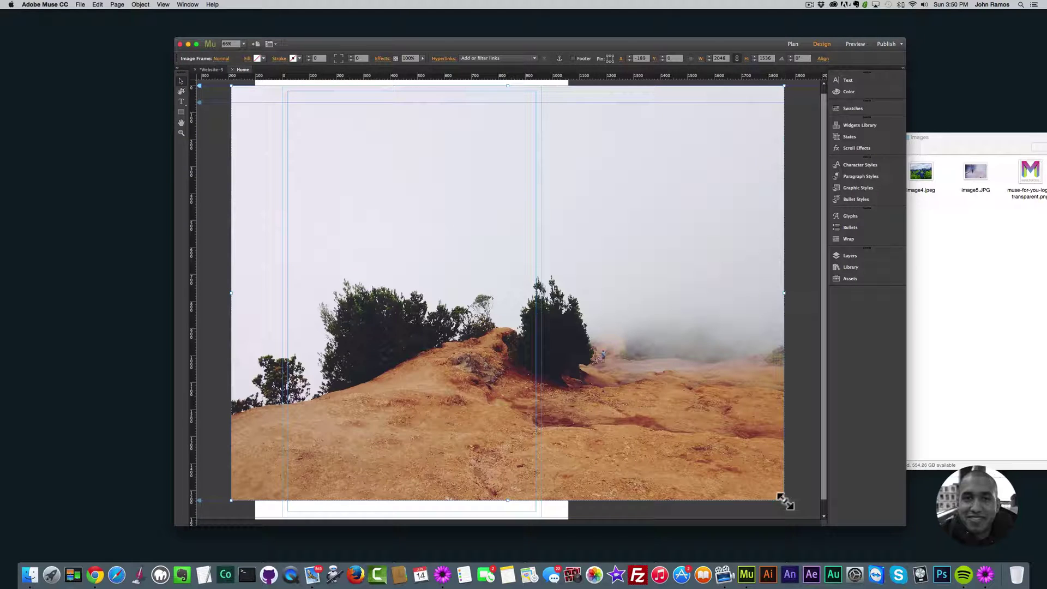
# Step: Try scaling the image to 300 × 225 in the middle of a taller page, and undo these changes
pyautogui.moveTo(785, 501); pyautogui.dragTo(416, 180)
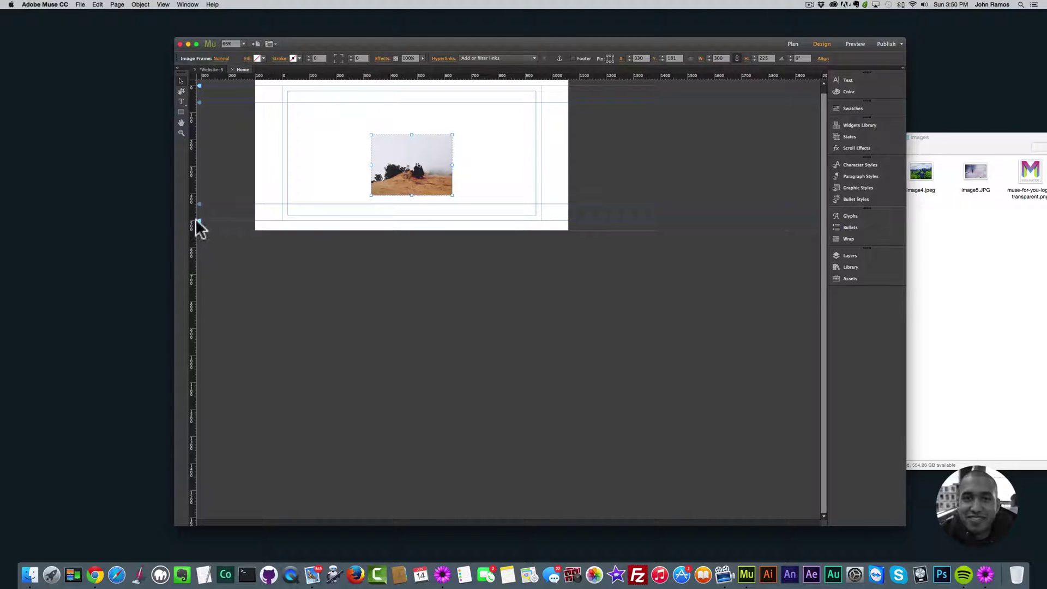
pyautogui.moveTo(198, 221); pyautogui.dragTo(200, 261)
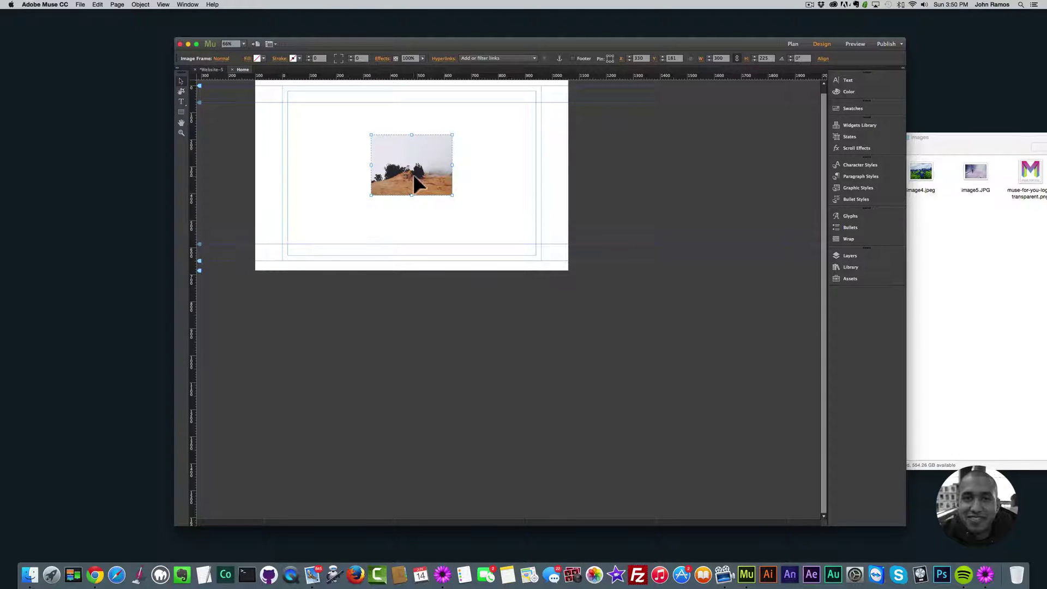
pyautogui.press('super+z')
pyautogui.press('super+z')
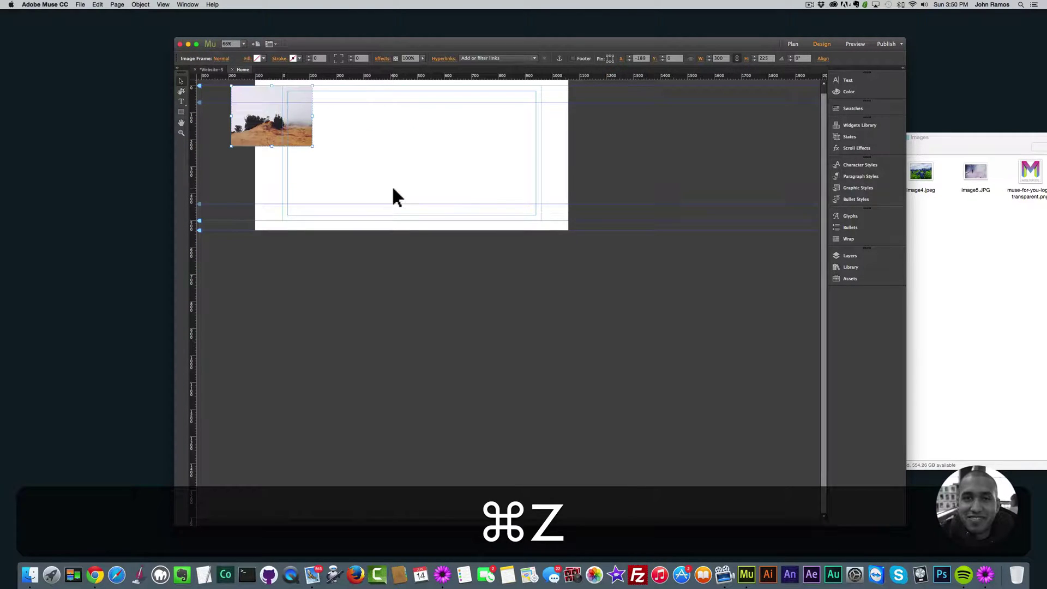
pyautogui.press('super+z')
# Step: Select the image content inside its frame with the Crop tool
pyautogui.press('super+shift+a')
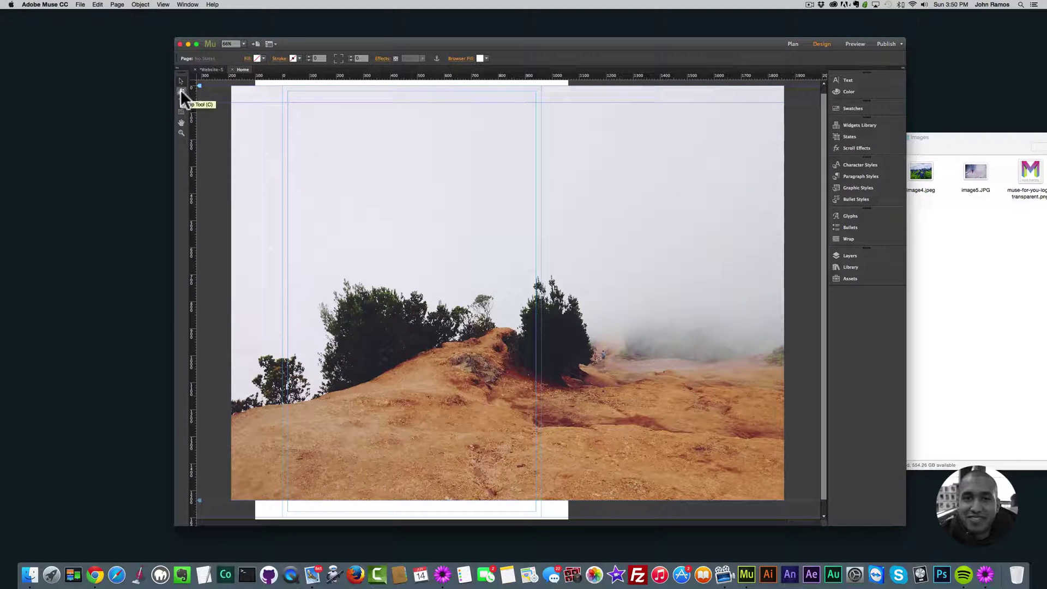
pyautogui.click(507, 293)
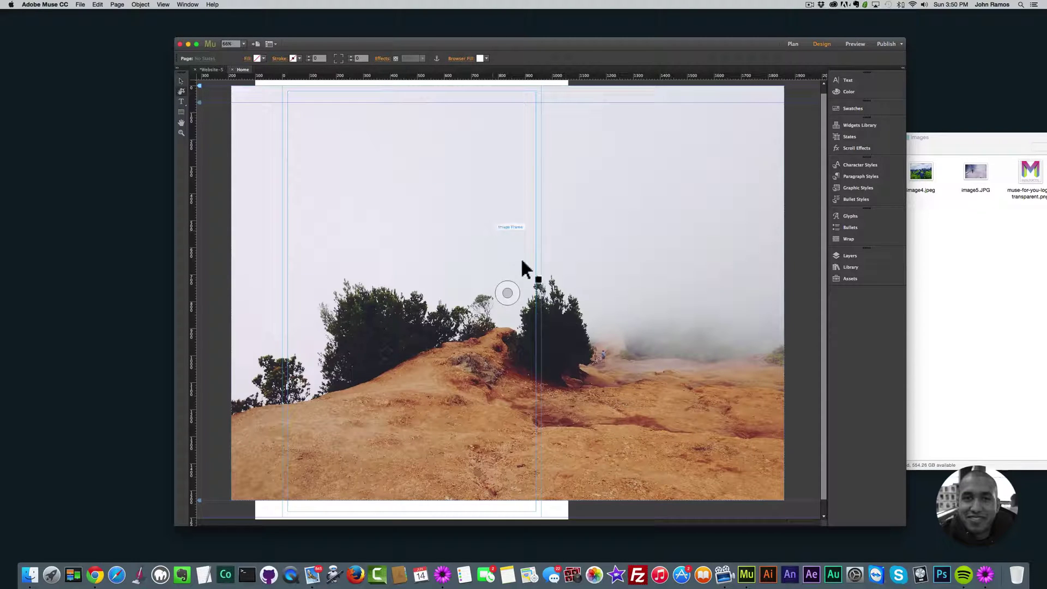
pyautogui.click(507, 292)
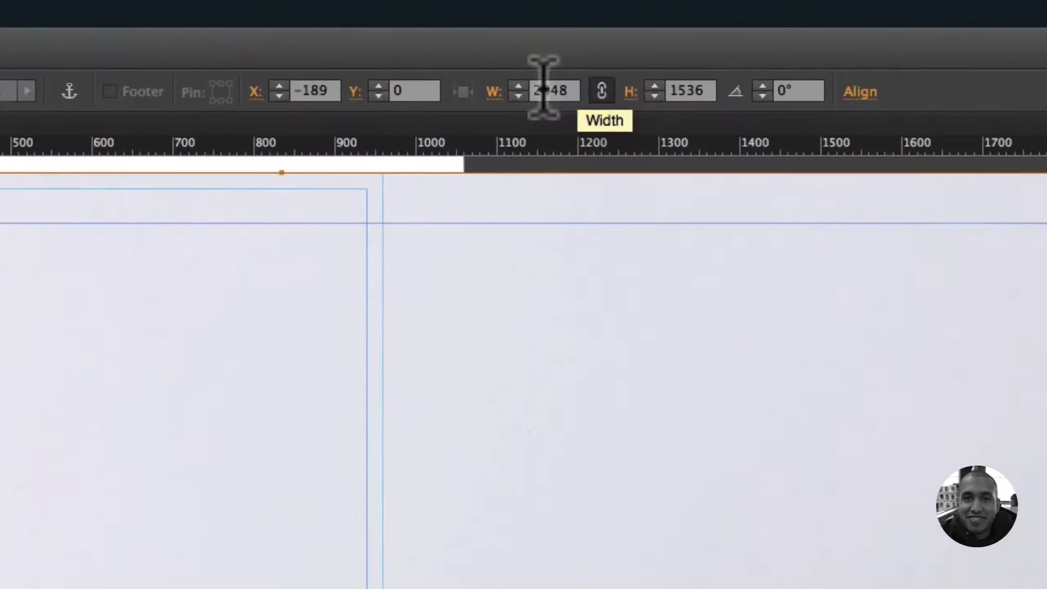
# Step: Turn off proportional constraint for the selected image and set its width and height to 300
pyautogui.click(603, 87)
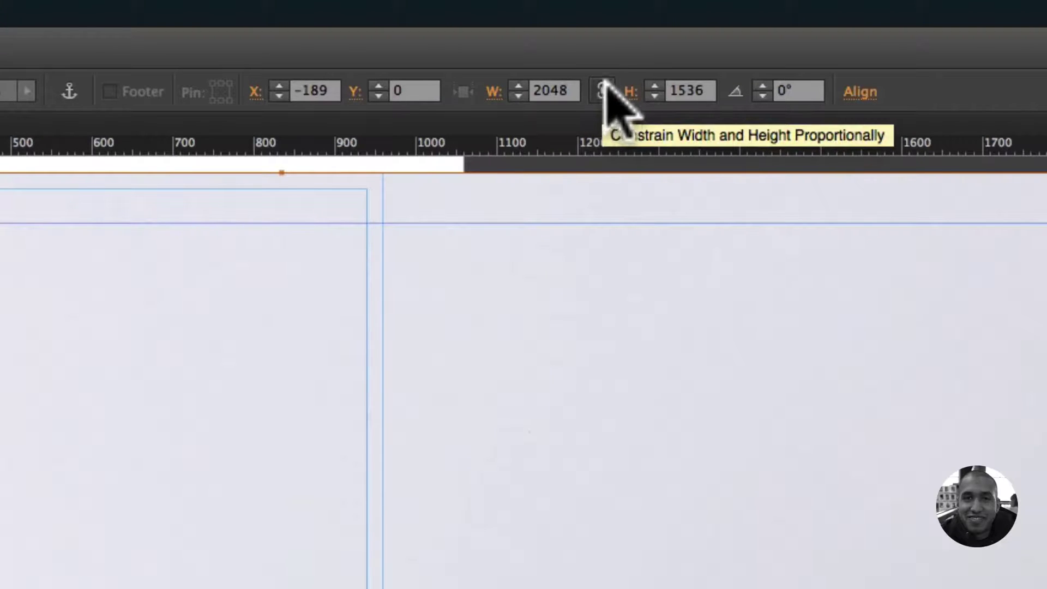
pyautogui.doubleClick(567, 90)
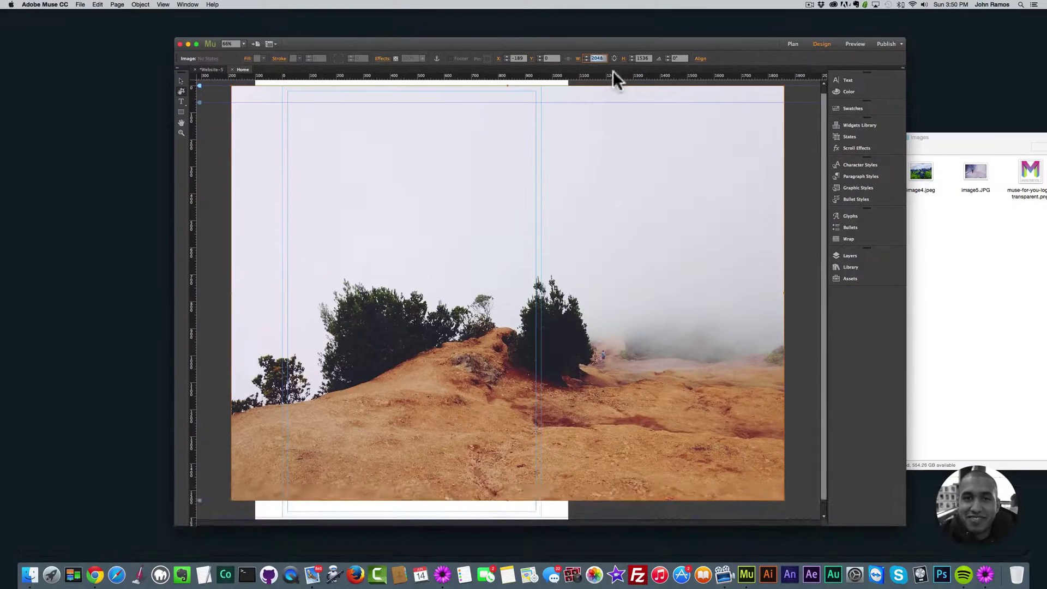
pyautogui.write('300')
pyautogui.press('Tab')
pyautogui.write('300')
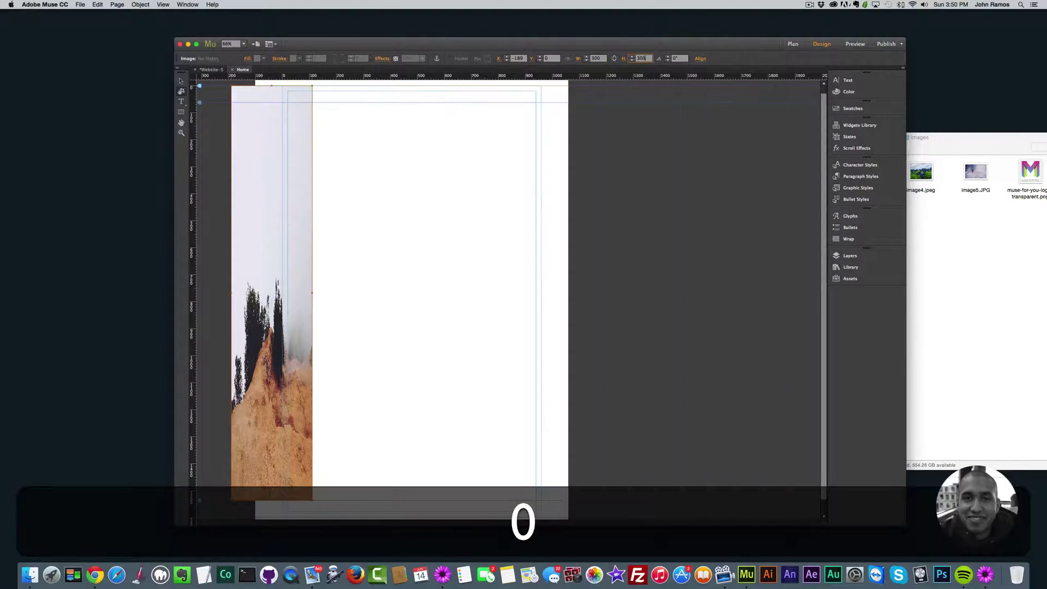
pyautogui.press('Return')
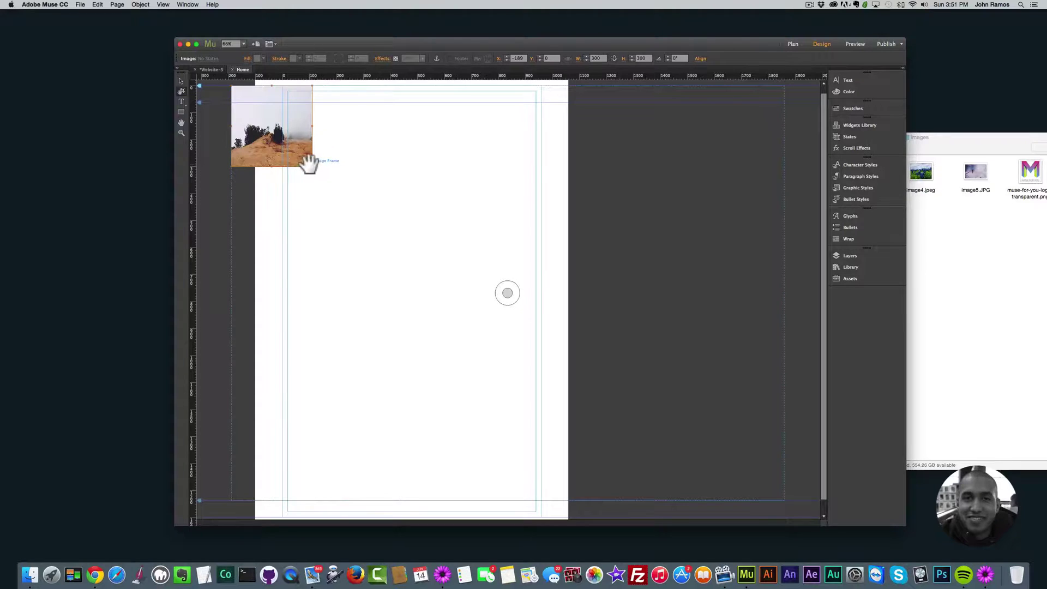
# Step: Undo the last width and height changes of the image
pyautogui.press('super')
pyautogui.press('super+z')
pyautogui.press('super+z')
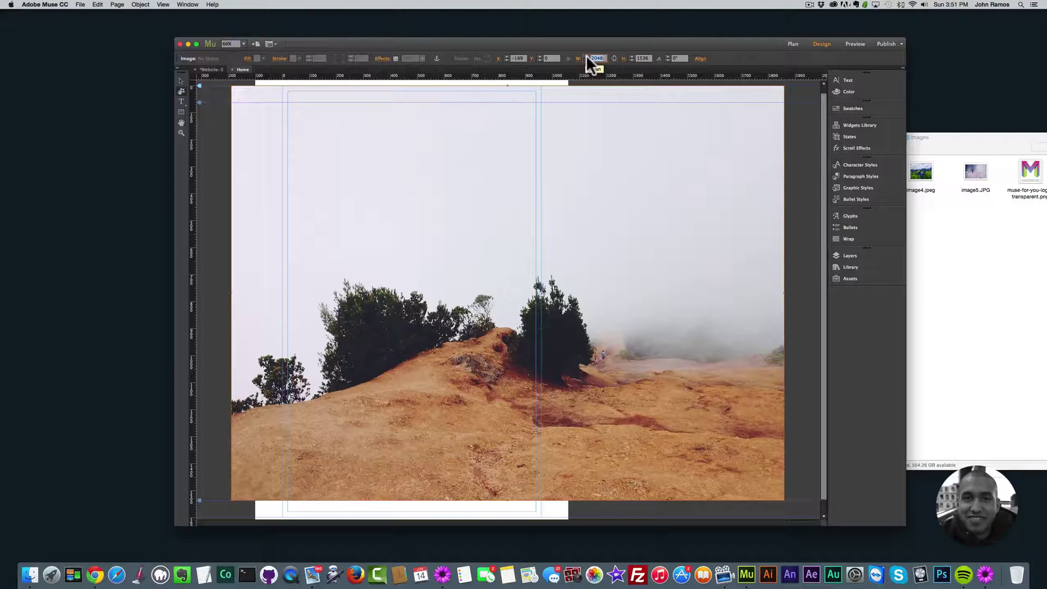
# Step: Turn on proportional constraint for the selected image content and set its height to 300
pyautogui.click(614, 59)
pyautogui.click(644, 59)
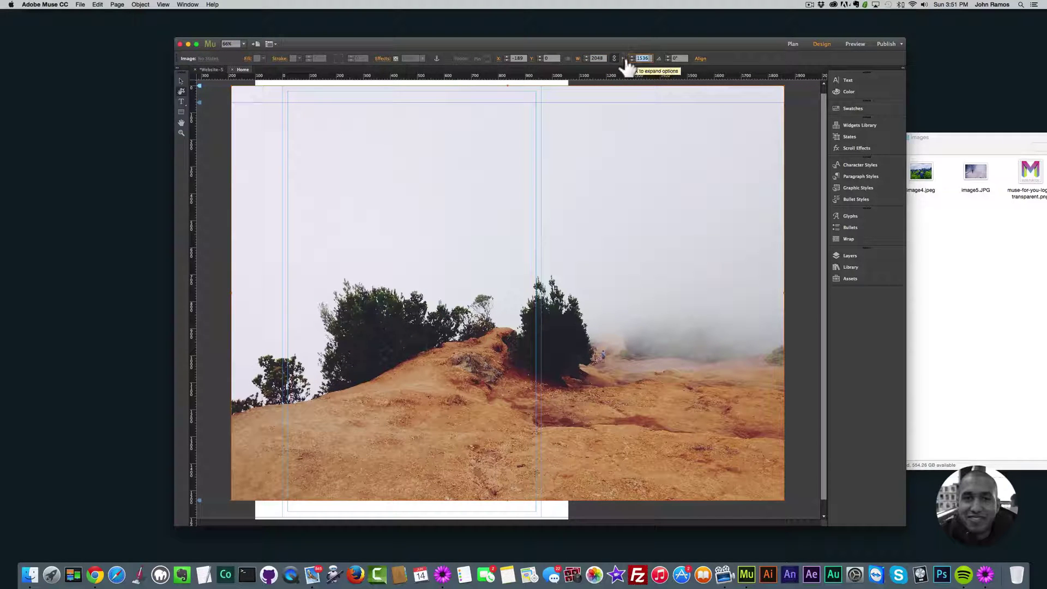
pyautogui.write('300')
pyautogui.press('Return')
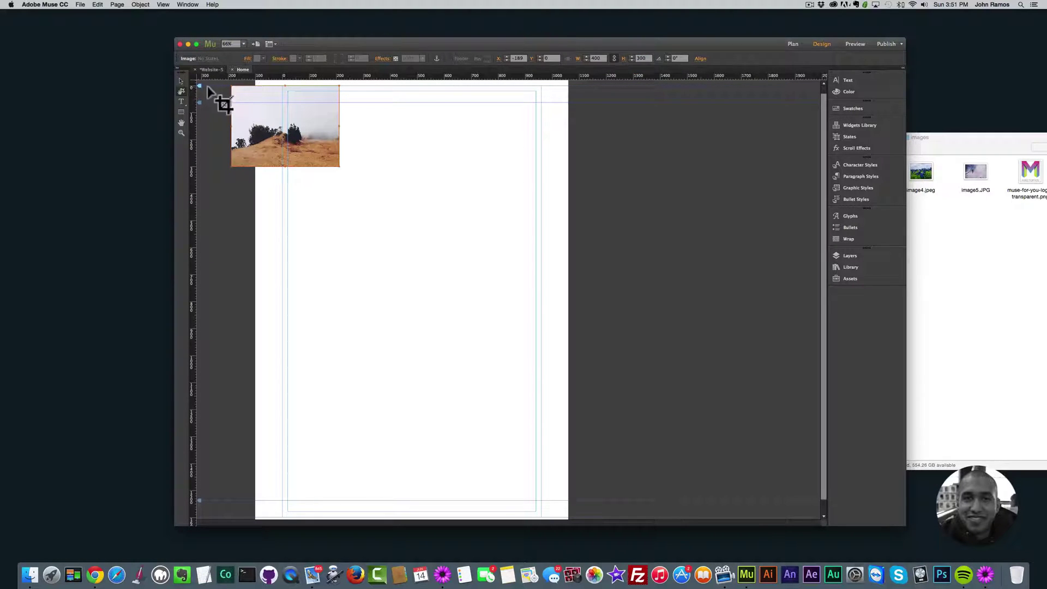
# Step: Try moving the scaled-down image content toward the middle of the page with the Selection tool, and undo the moves
pyautogui.click(181, 81)
pyautogui.moveTo(303, 122); pyautogui.dragTo(310, 143)
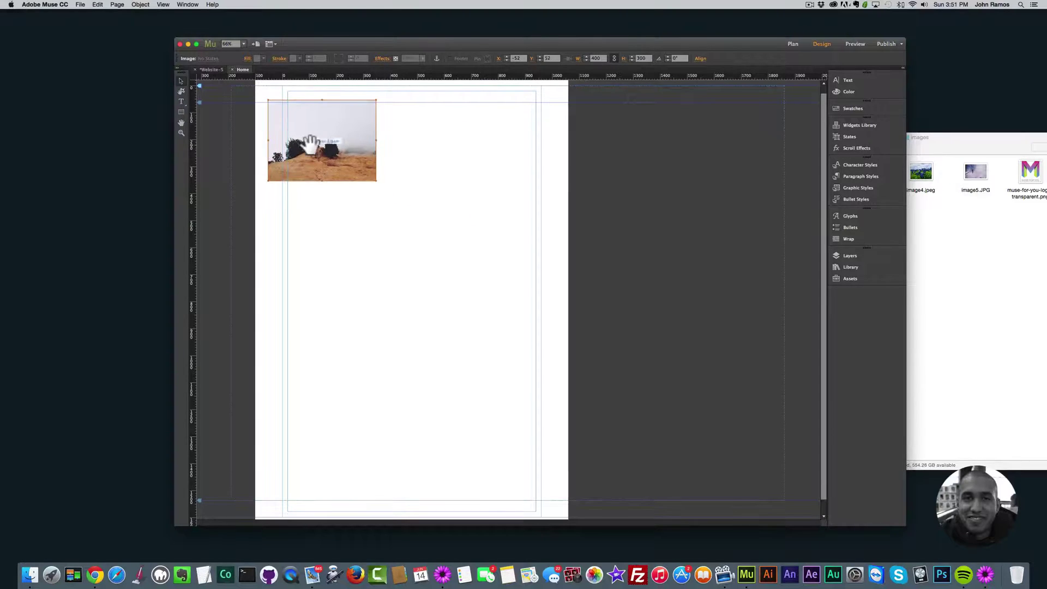
pyautogui.press('super+z')
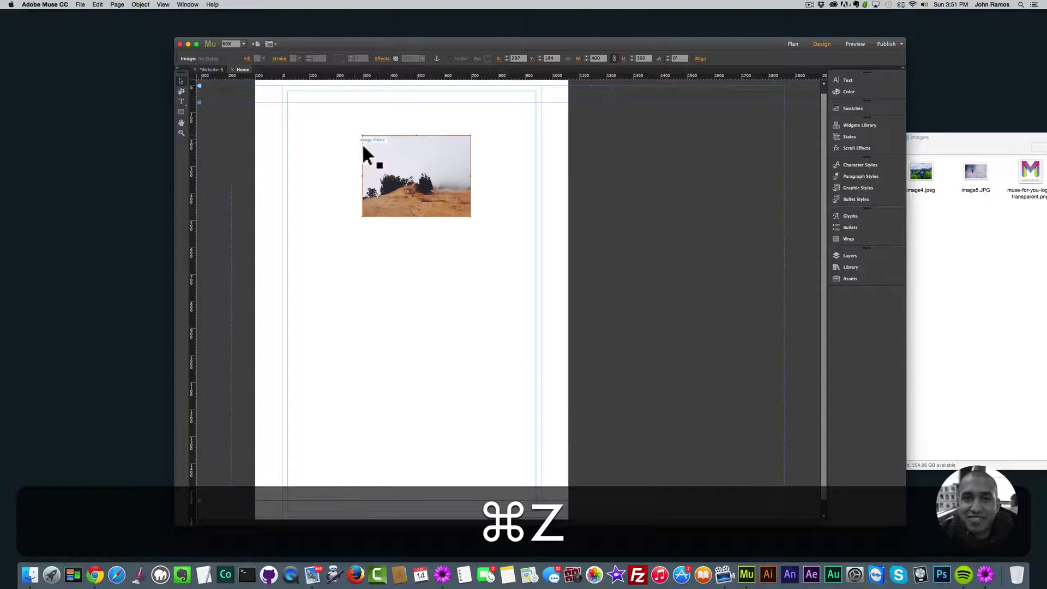
pyautogui.press('super+z')
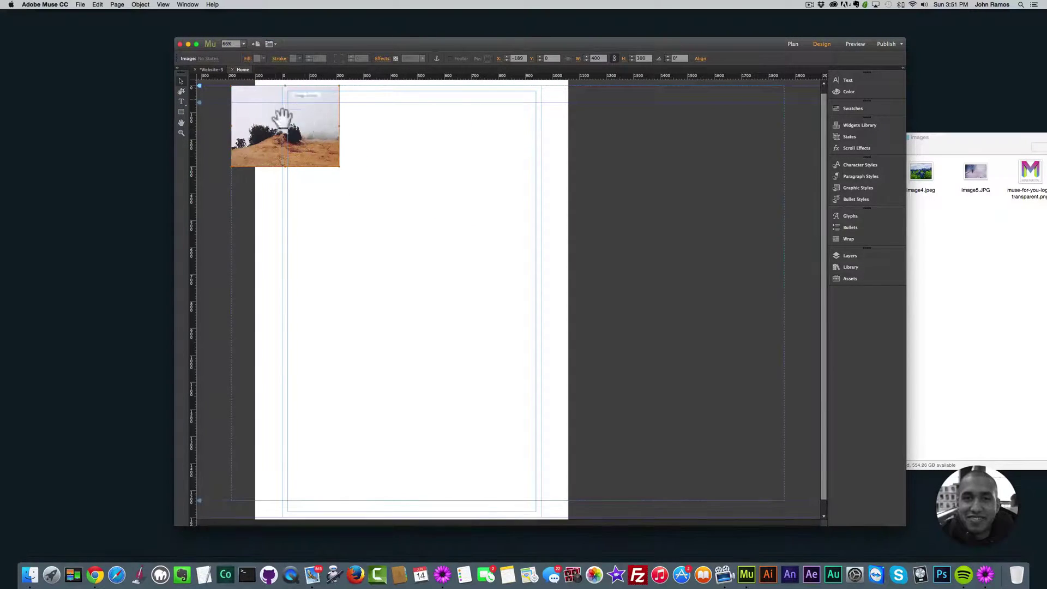
# Step: Set the image frame to a width and height of 300 without proportional constraint, and move it to the middle of the page
pyautogui.click(665, 251)
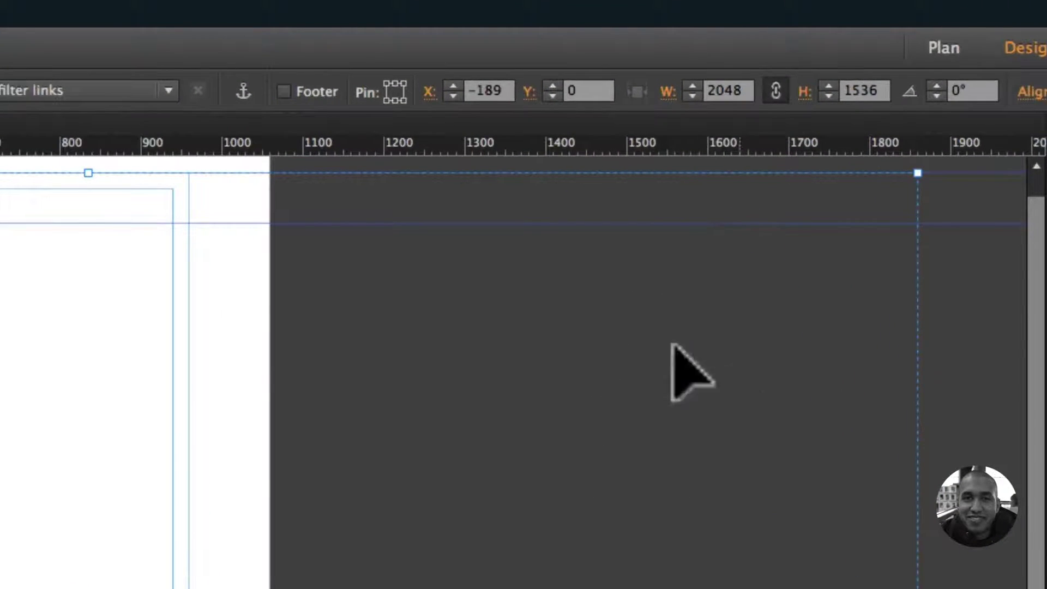
pyautogui.doubleClick(731, 90)
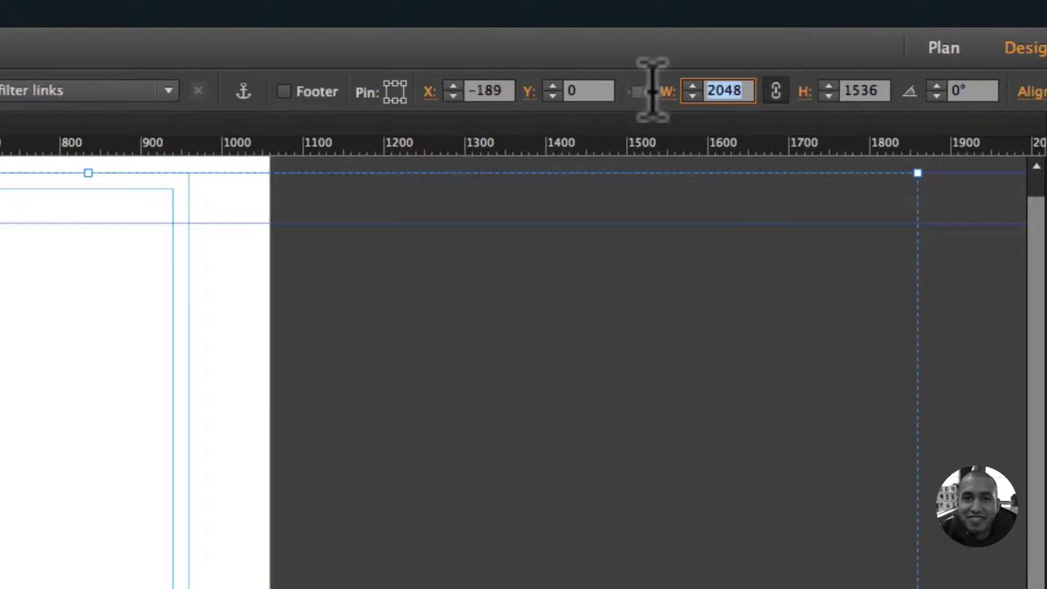
pyautogui.click(777, 90)
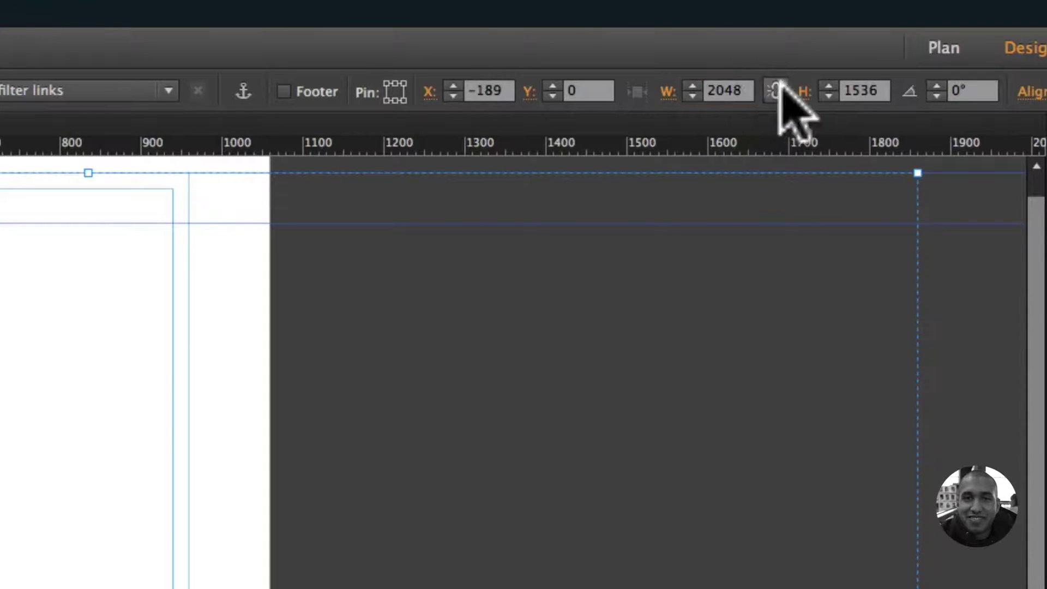
pyautogui.write('30')
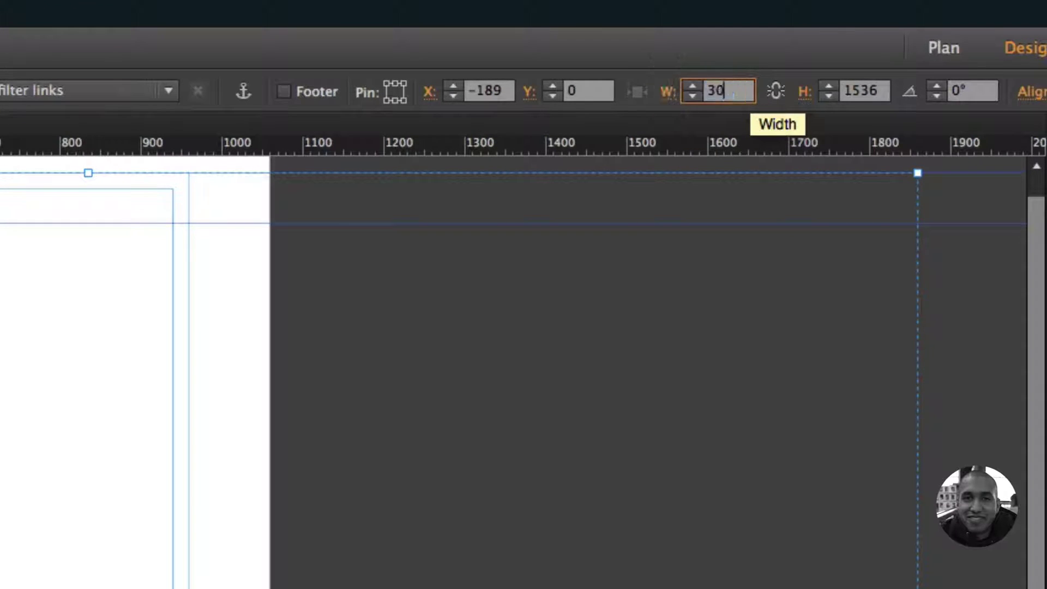
pyautogui.write('0')
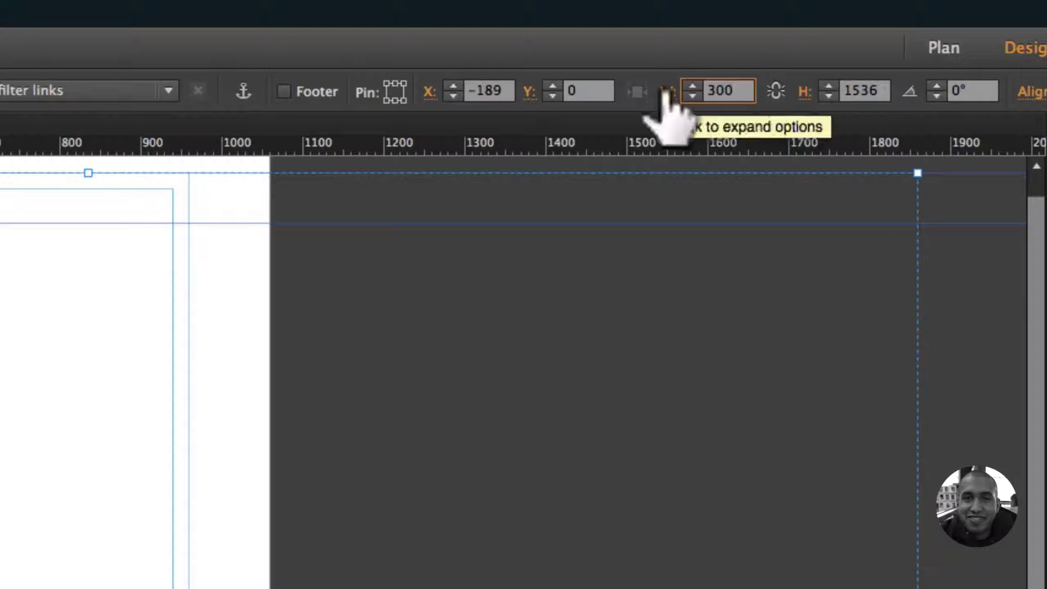
pyautogui.press('Tab')
pyautogui.write('300')
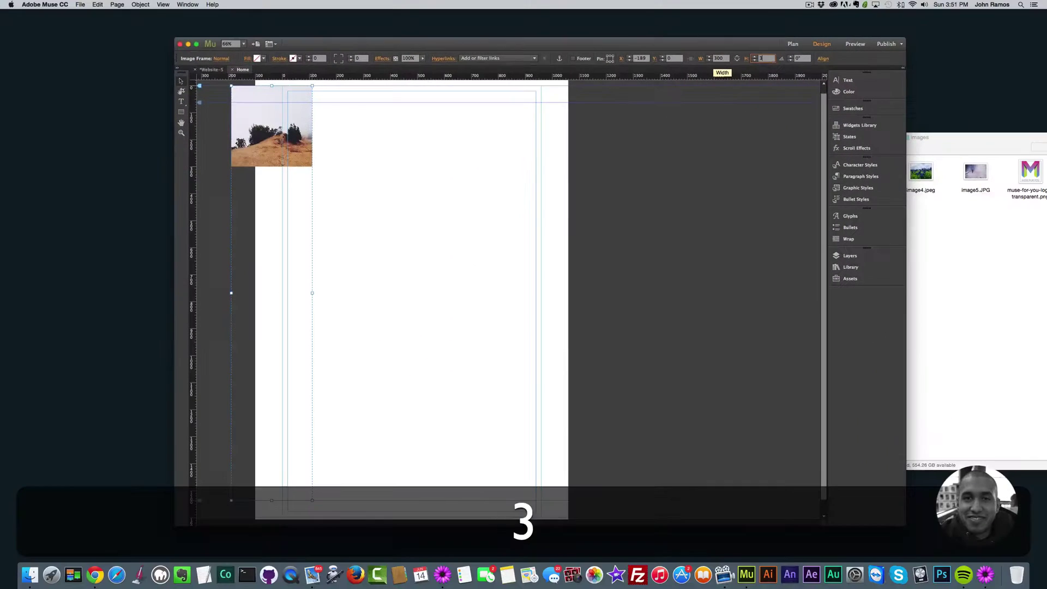
pyautogui.press('Return')
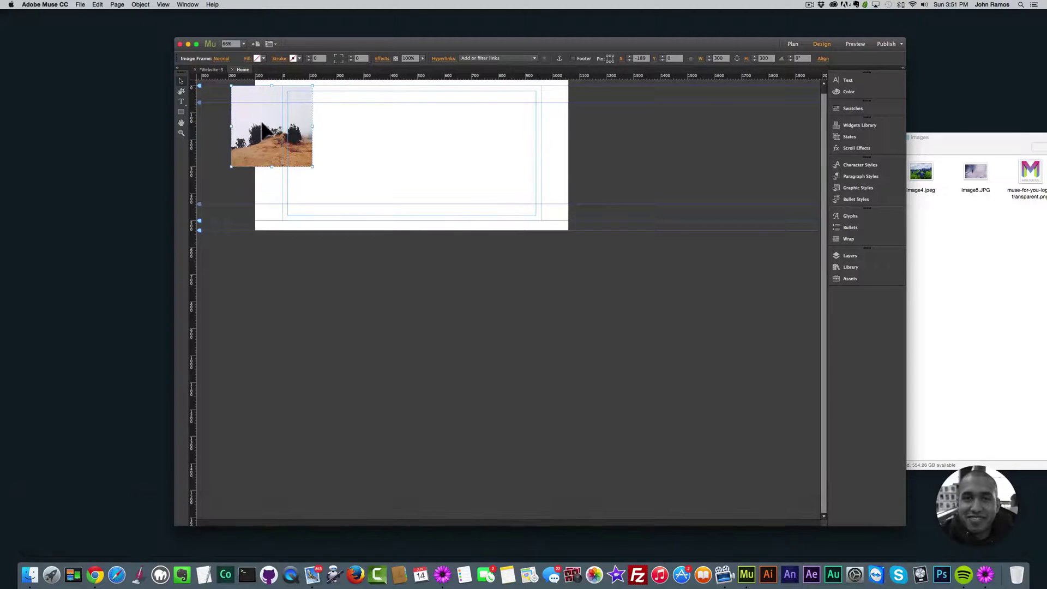
pyautogui.moveTo(279, 131); pyautogui.dragTo(417, 156)
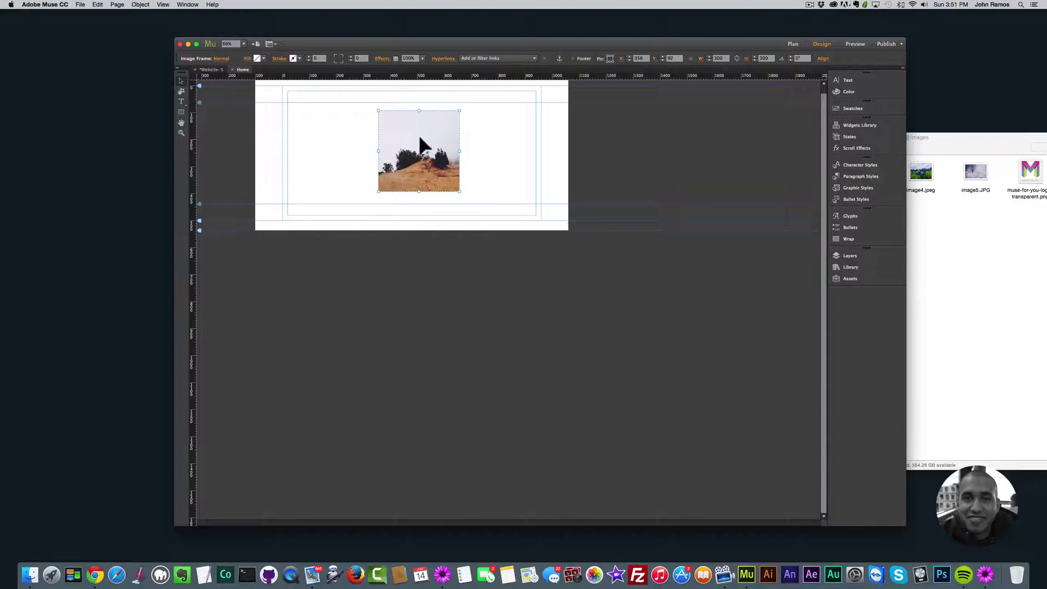
# Step: Reposition the image inside its frame with the Crop tool until it fills the frame, and move the whole frame down the page with the Selection tool
pyautogui.click(181, 91)
pyautogui.moveTo(460, 151); pyautogui.dragTo(486, 152)
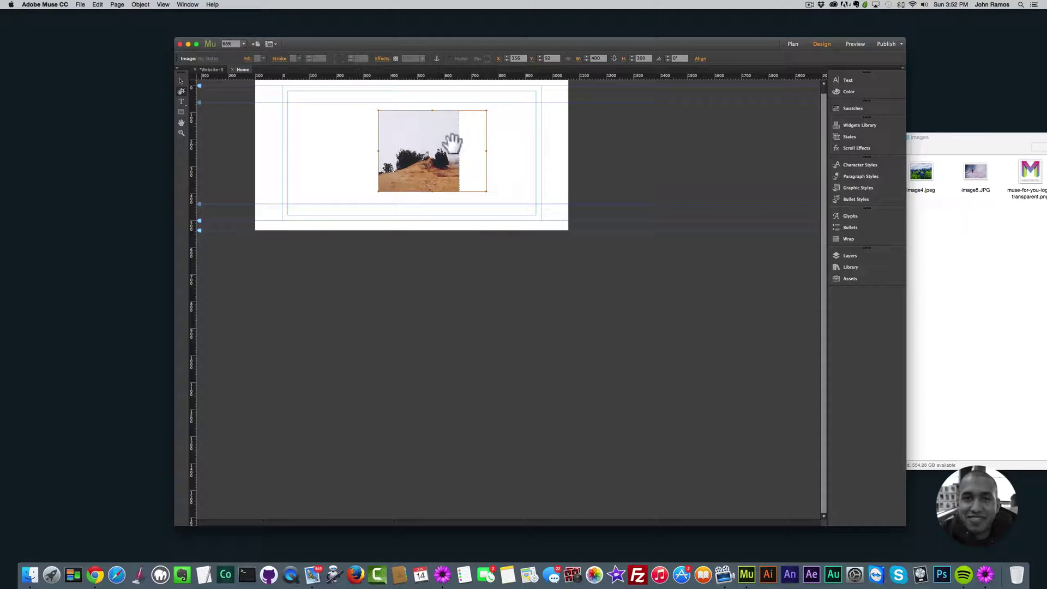
pyautogui.moveTo(436, 151); pyautogui.dragTo(402, 152)
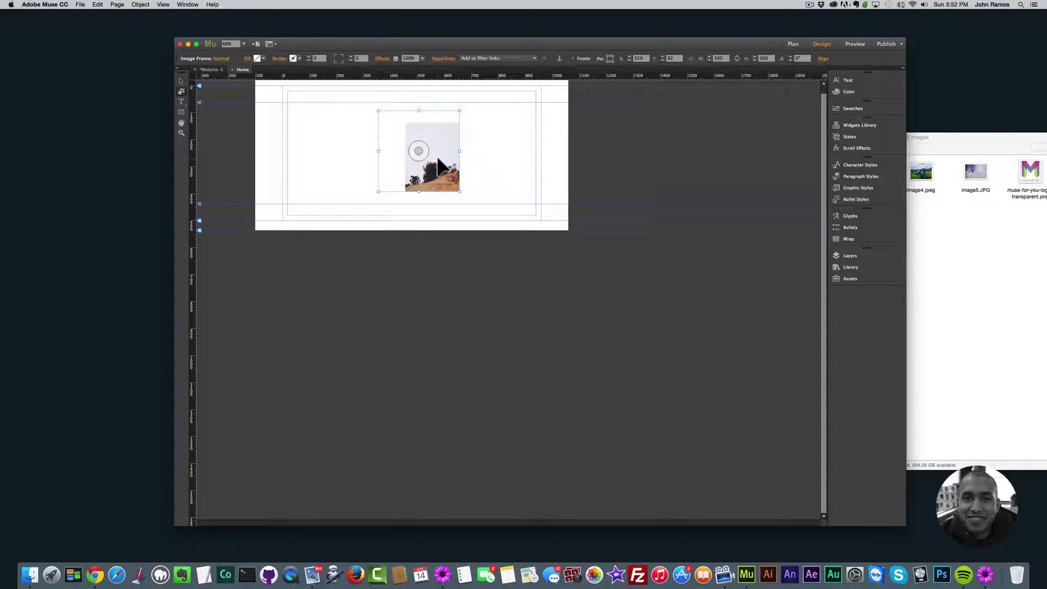
pyautogui.click(510, 191)
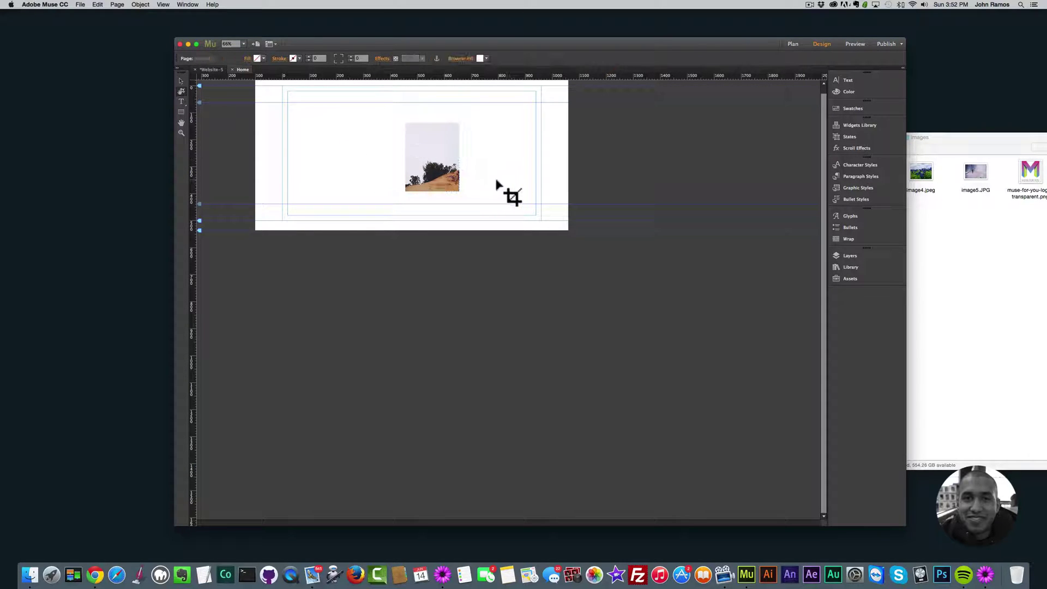
pyautogui.click(436, 158)
pyautogui.moveTo(436, 158); pyautogui.dragTo(378, 130)
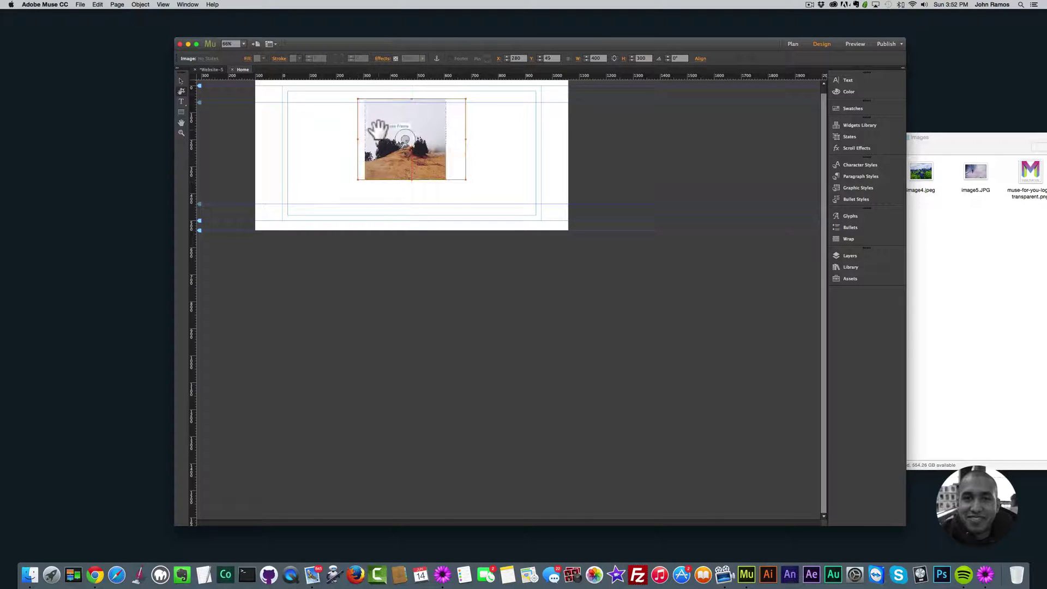
pyautogui.click(308, 158)
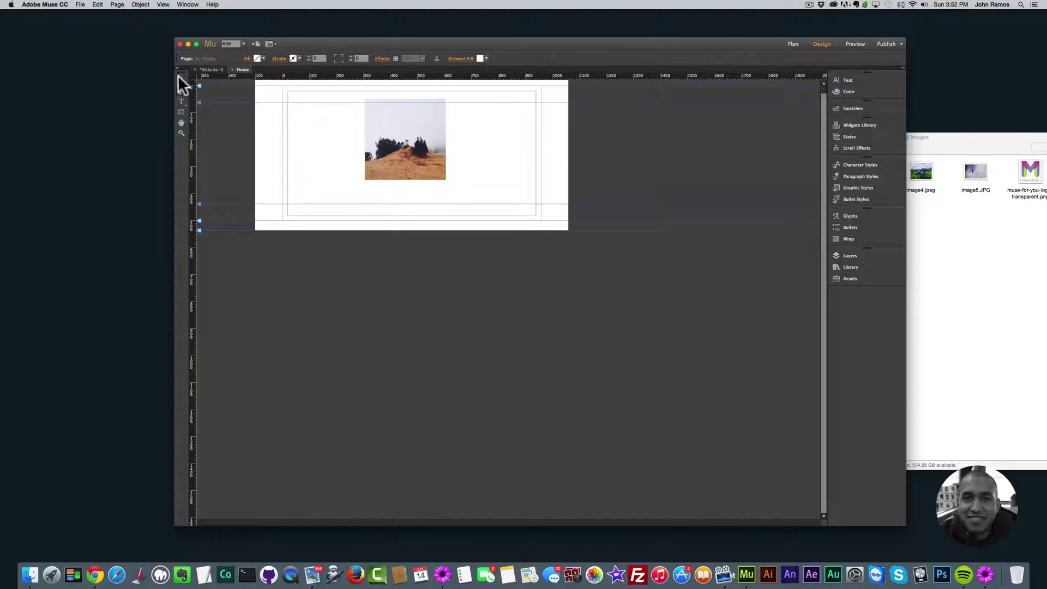
pyautogui.click(406, 138)
pyautogui.moveTo(423, 140); pyautogui.dragTo(459, 177)
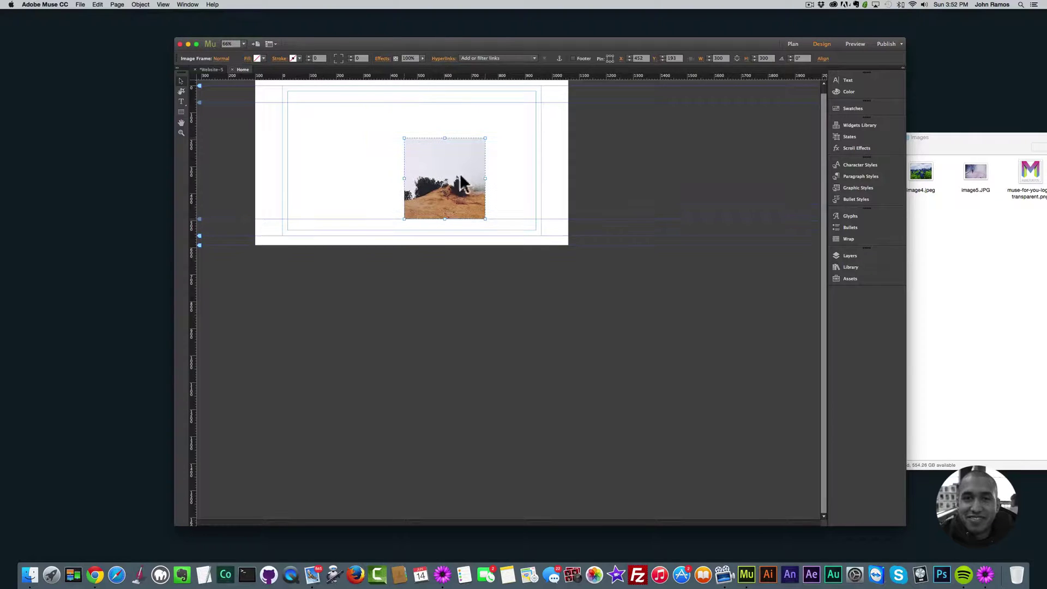
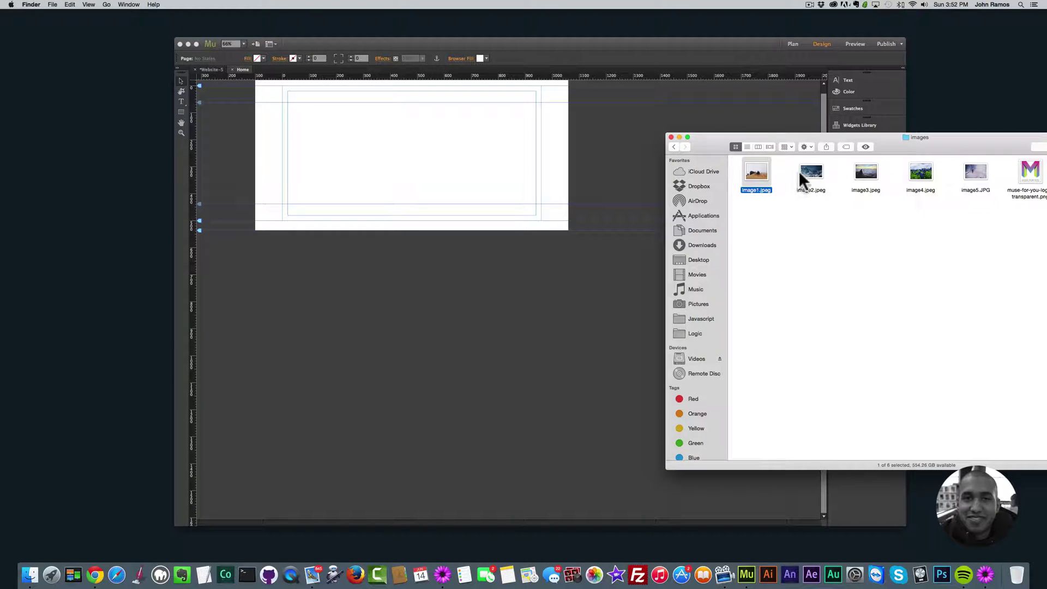
# Step: Check the file information of image1.jpeg in Finder for its dimensions, and close the information
pyautogui.rightClick(753, 169)
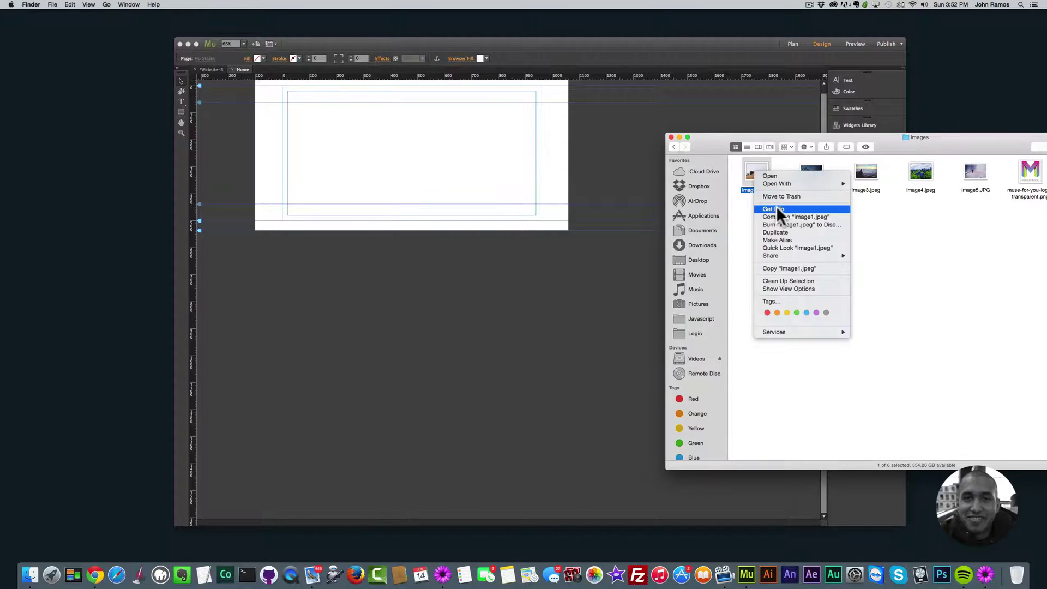
pyautogui.click(776, 205)
pyautogui.click(9, 18)
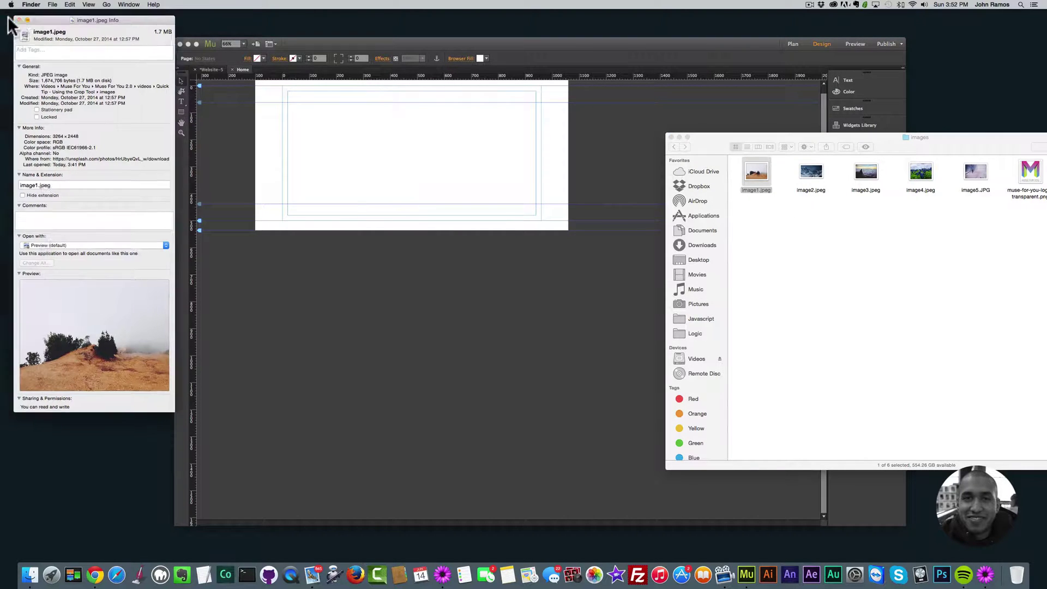
# Step: Place image1.jpeg and image2.jpeg from the images folder on the Muse page, and delete the placed image1.jpeg
pyautogui.click(861, 255)
pyautogui.moveTo(757, 172); pyautogui.dragTo(505, 159)
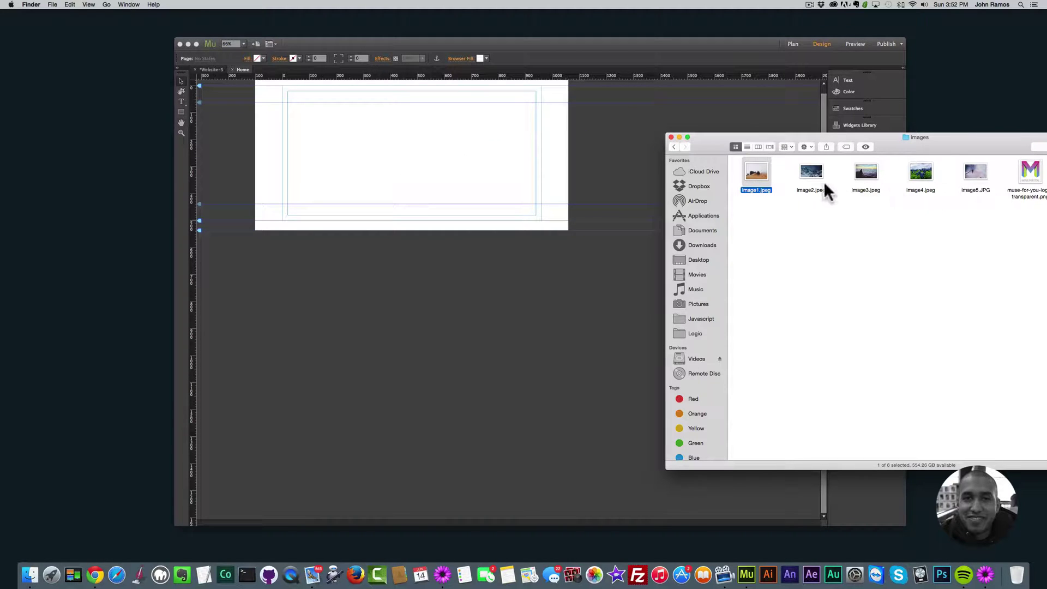
pyautogui.click(790, 195)
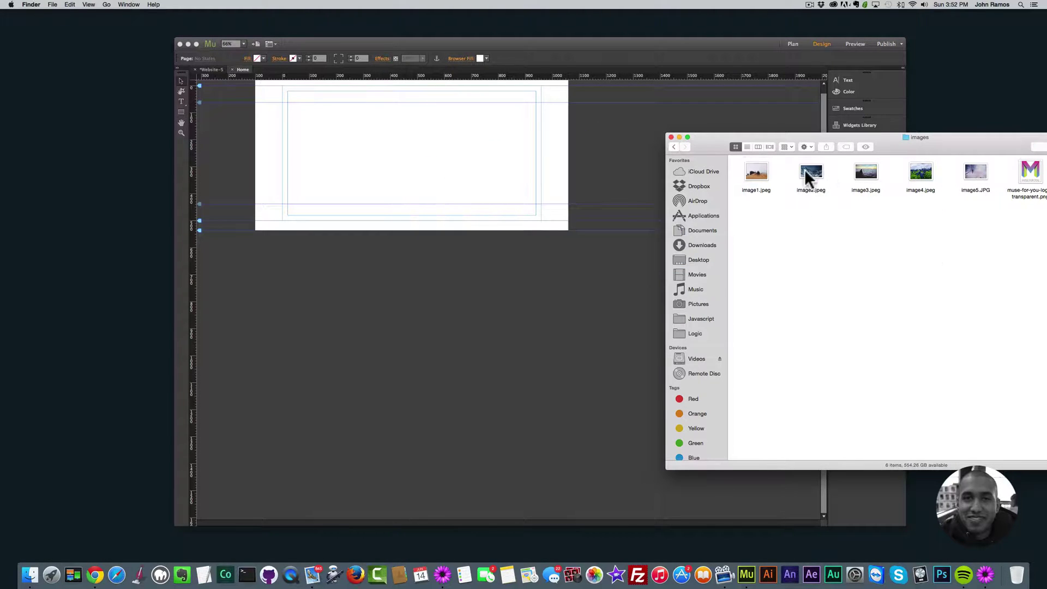
pyautogui.moveTo(806, 175); pyautogui.dragTo(369, 139)
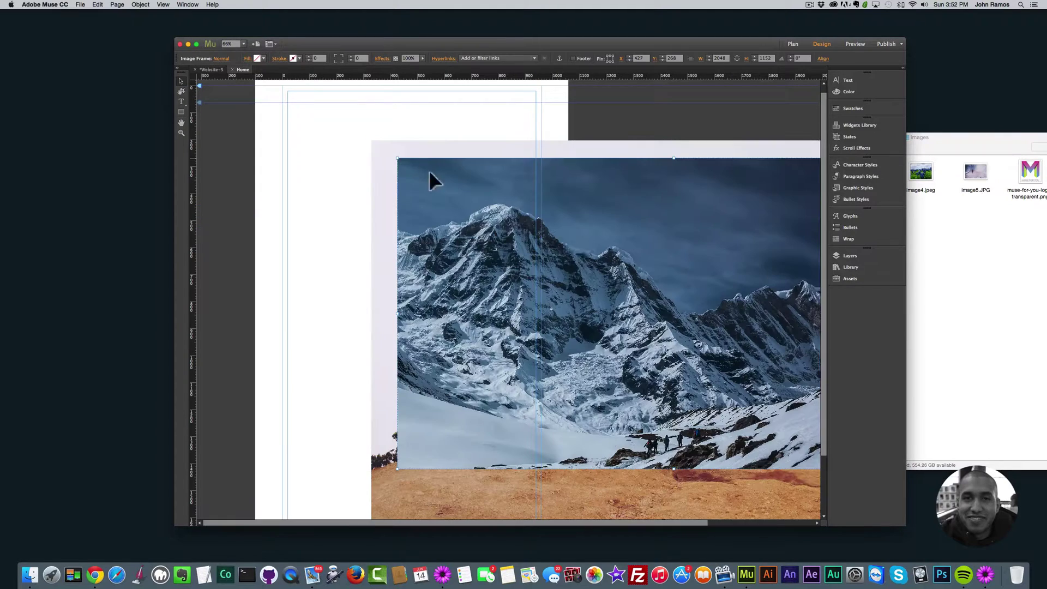
pyautogui.click(384, 168)
pyautogui.press('BackSpace')
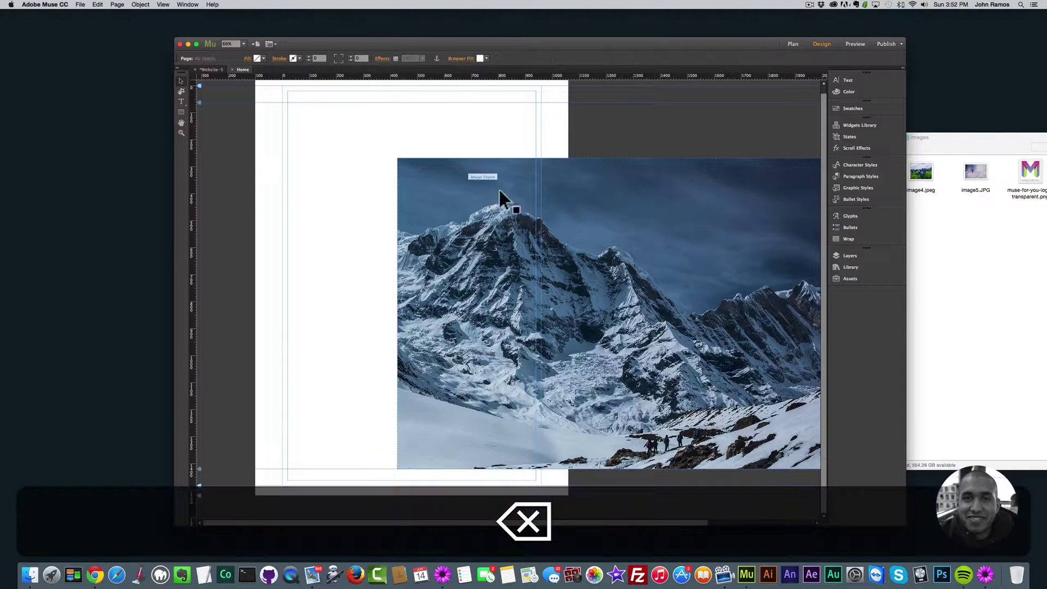
# Step: Move the mountain image across the page and select the image content inside its frame with the Crop tool
pyautogui.moveTo(499, 187); pyautogui.dragTo(459, 195)
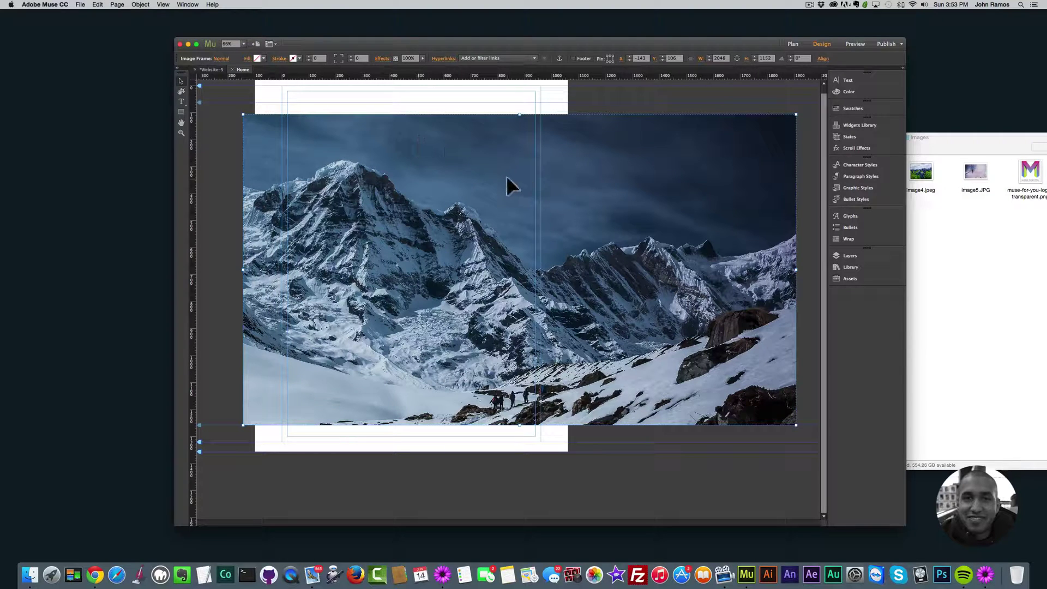
pyautogui.click(181, 91)
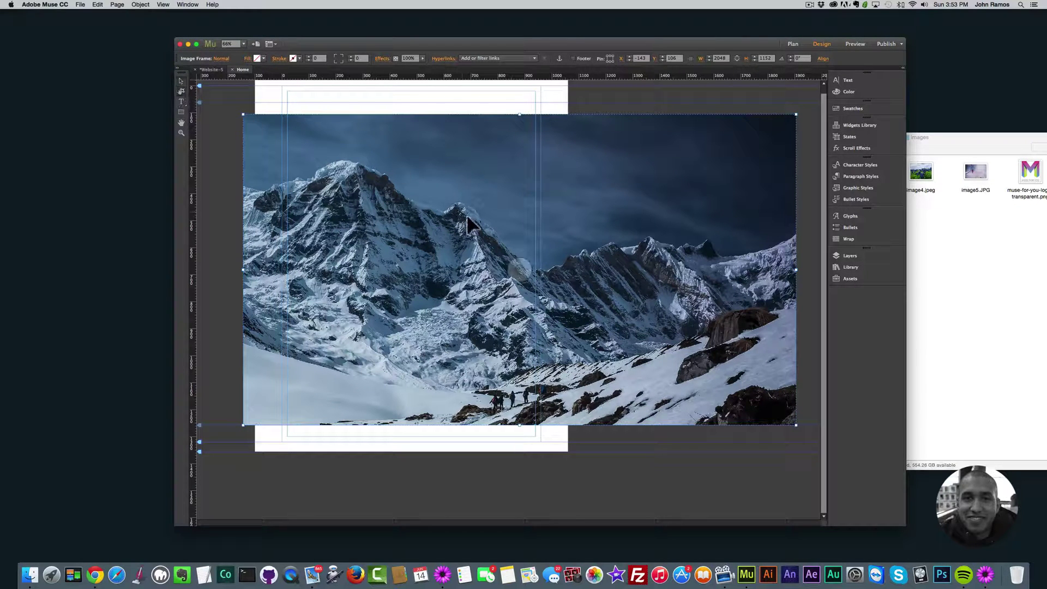
pyautogui.click(520, 268)
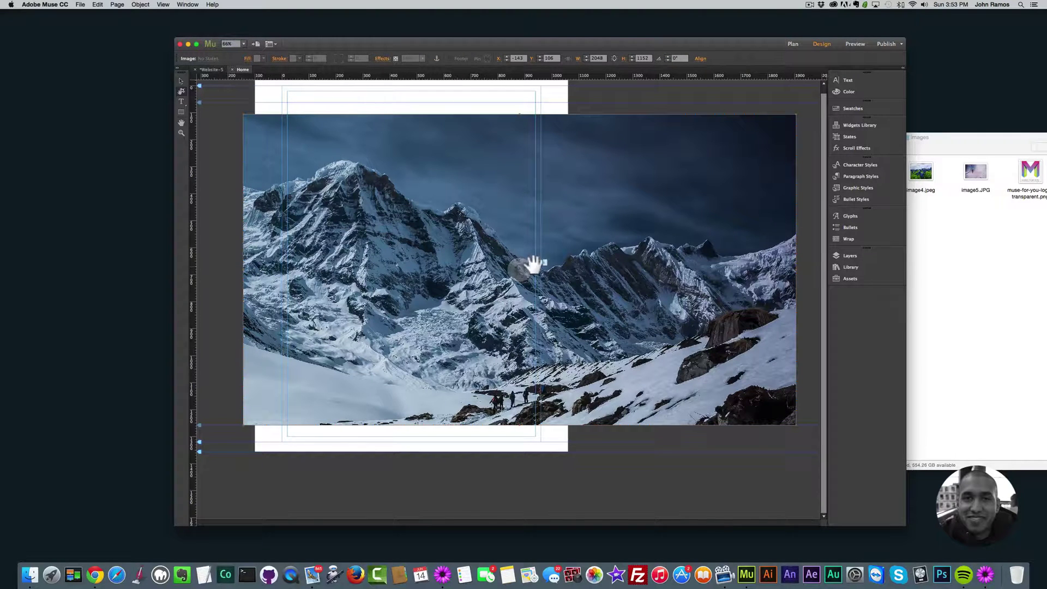
# Step: Turn on proportional constraint for the mountain image content and set its height to 300
pyautogui.click(613, 58)
pyautogui.click(599, 57)
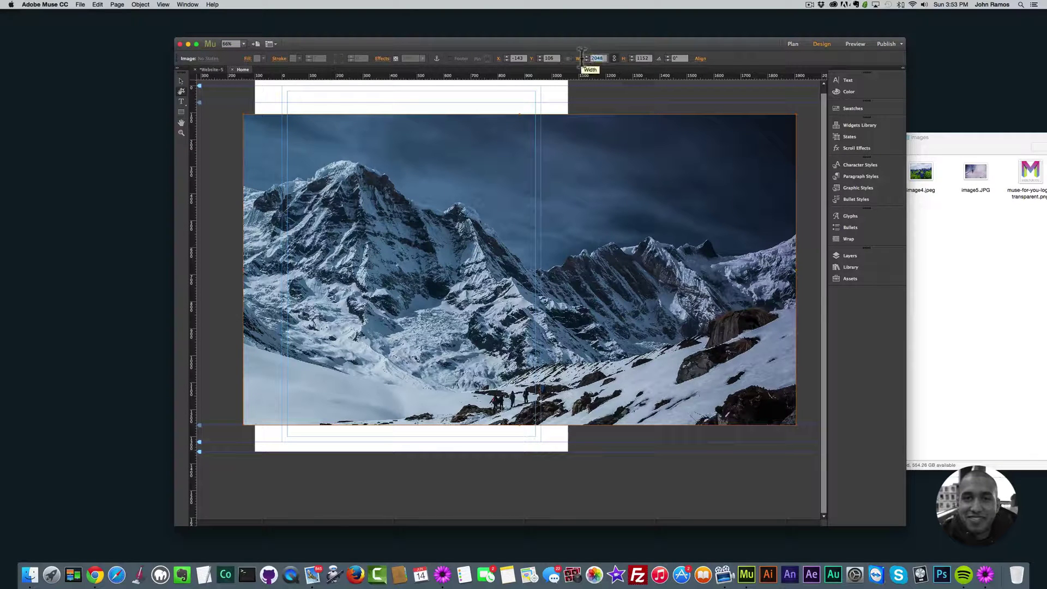
pyautogui.click(646, 59)
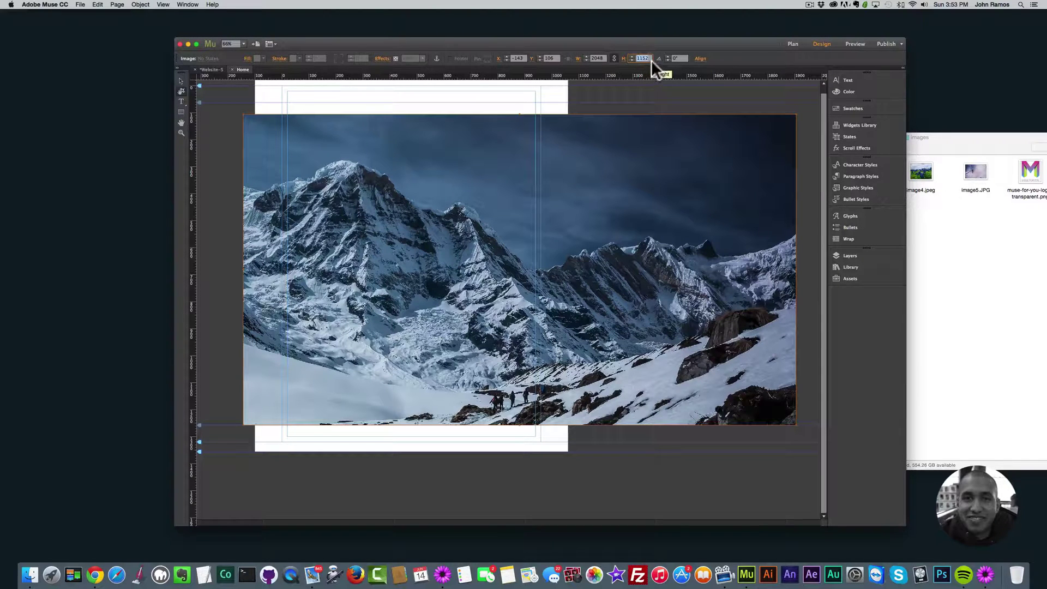
pyautogui.write('300')
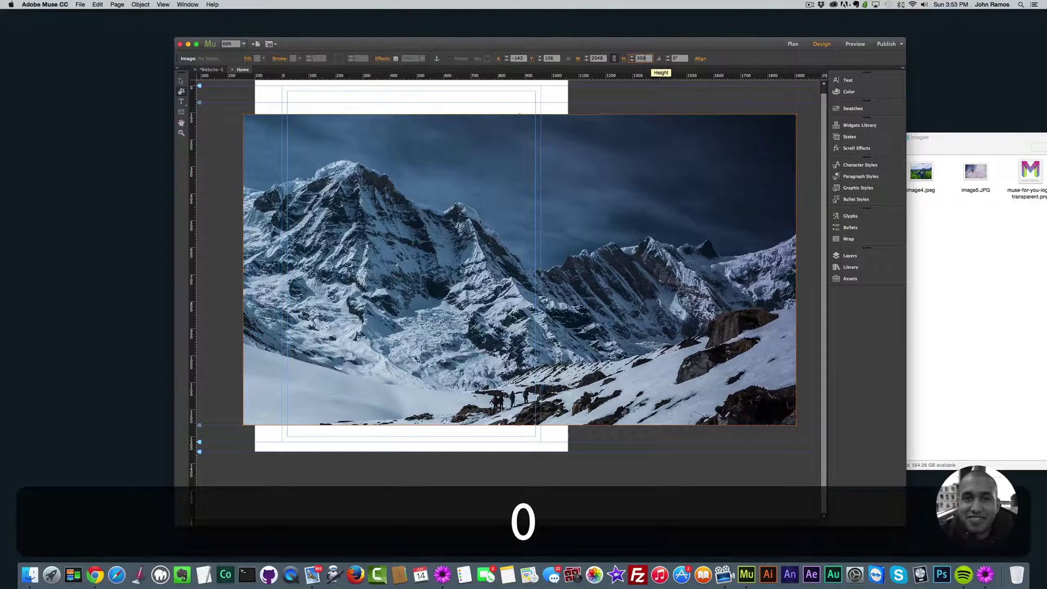
pyautogui.press('Return')
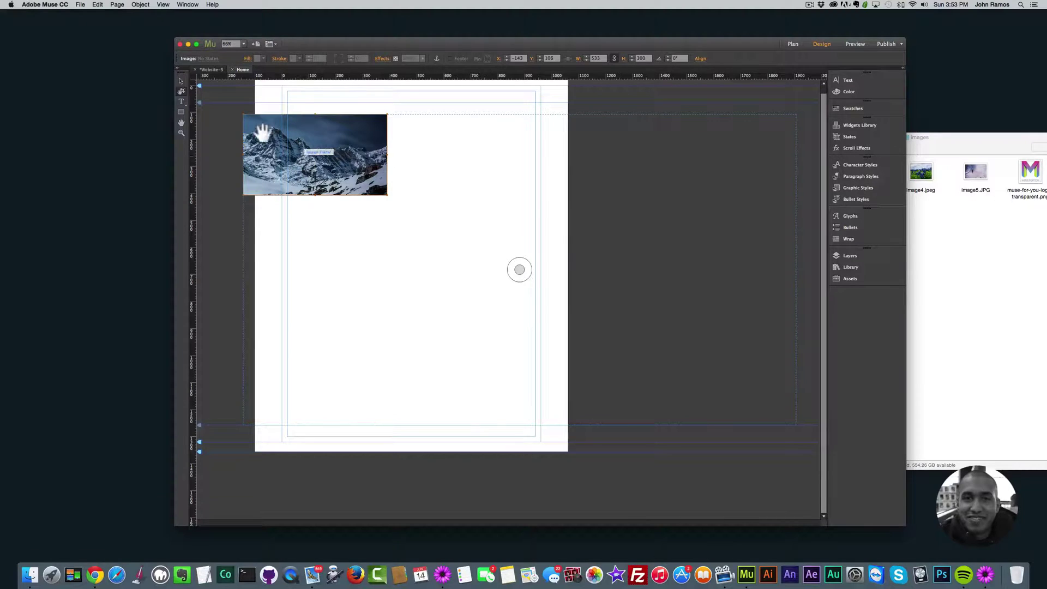
# Step: Set the mountain image's frame to 300 wide and 300 high with the Selection tool, without constraining proportions
pyautogui.click(180, 80)
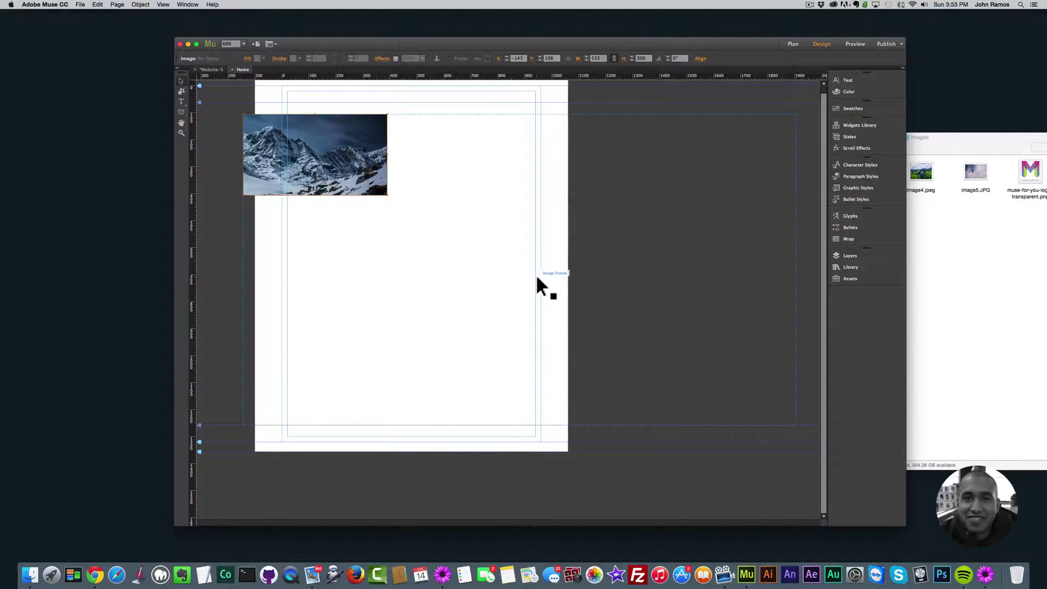
pyautogui.click(495, 270)
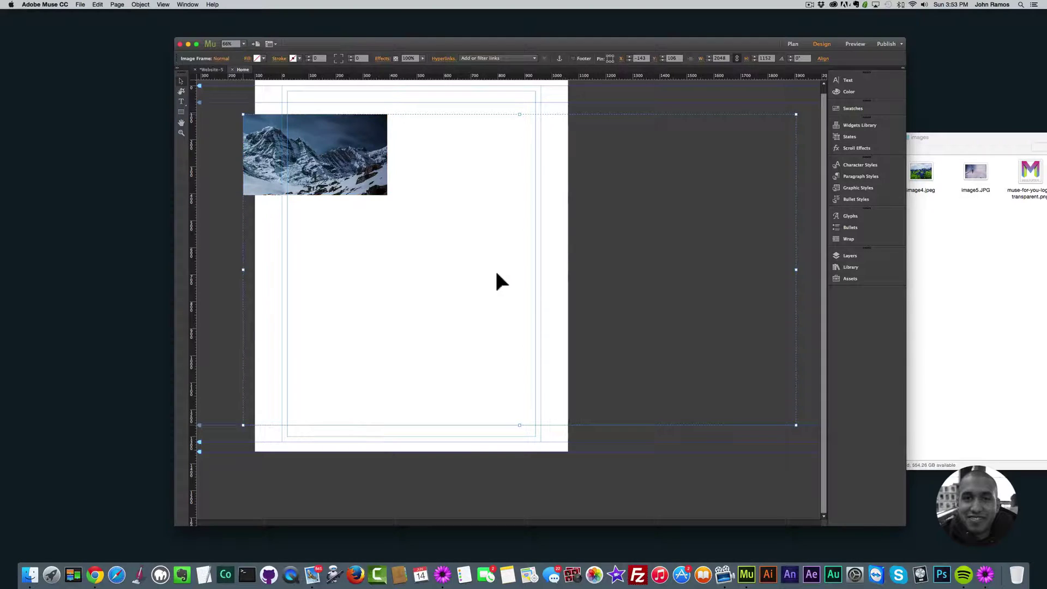
pyautogui.click(720, 58)
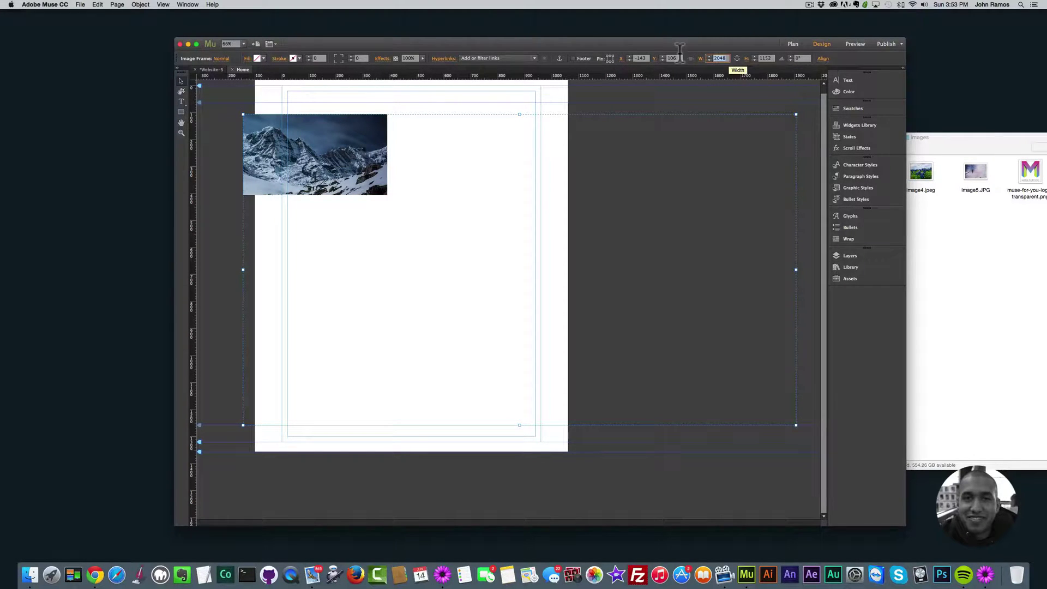
pyautogui.write('300')
pyautogui.press('Tab')
pyautogui.write('300')
pyautogui.press('Return')
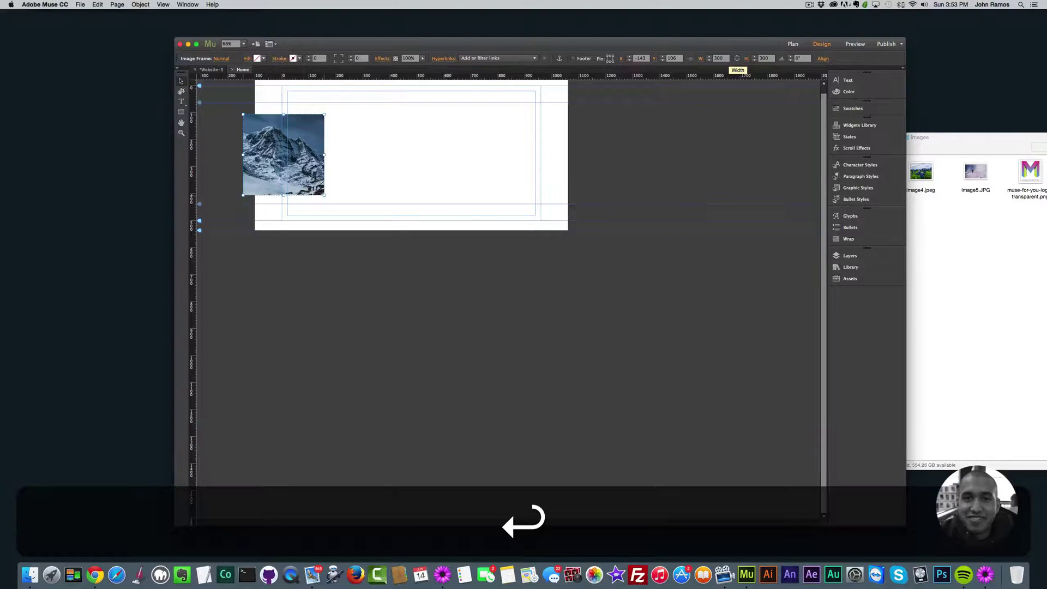
# Step: Recenter the mountain content inside its frame with the Crop tool and move the cropped image to the page's right margin
pyautogui.moveTo(261, 157); pyautogui.dragTo(392, 155)
pyautogui.click(181, 91)
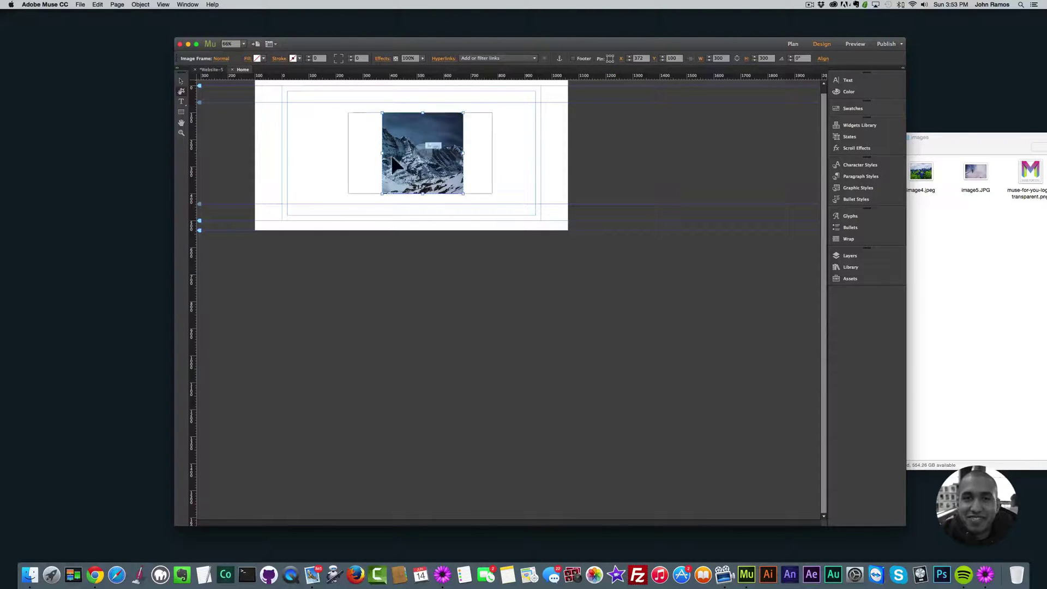
pyautogui.click(431, 149)
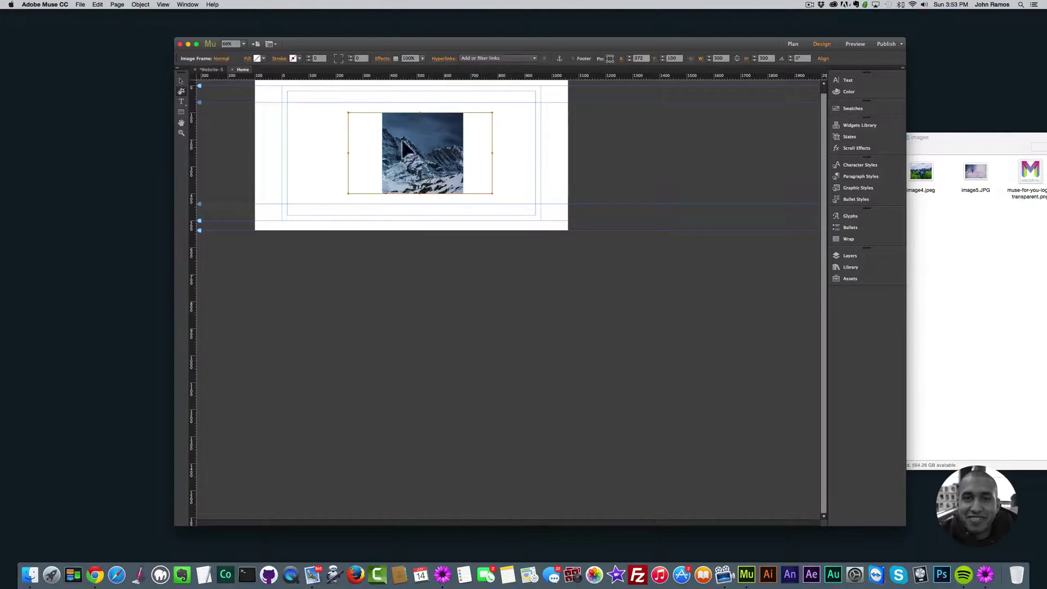
pyautogui.click(181, 81)
pyautogui.moveTo(431, 134); pyautogui.dragTo(503, 243)
# Step: Place image3.jpeg on the page and scale its content proportionally to a height of 300 with the Crop tool
pyautogui.click(977, 327)
pyautogui.moveTo(866, 172); pyautogui.dragTo(339, 172)
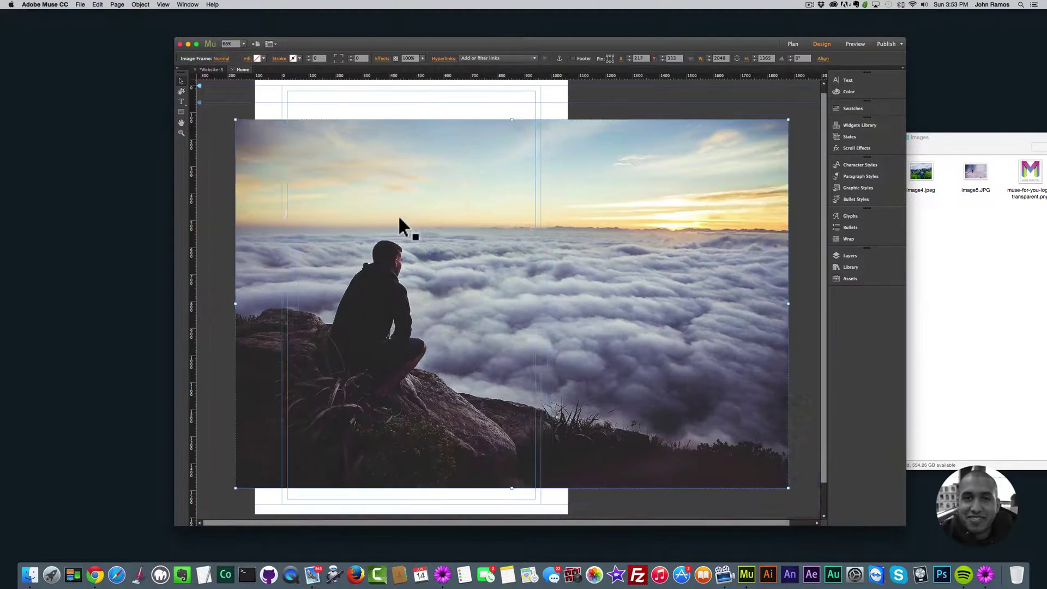
pyautogui.click(181, 81)
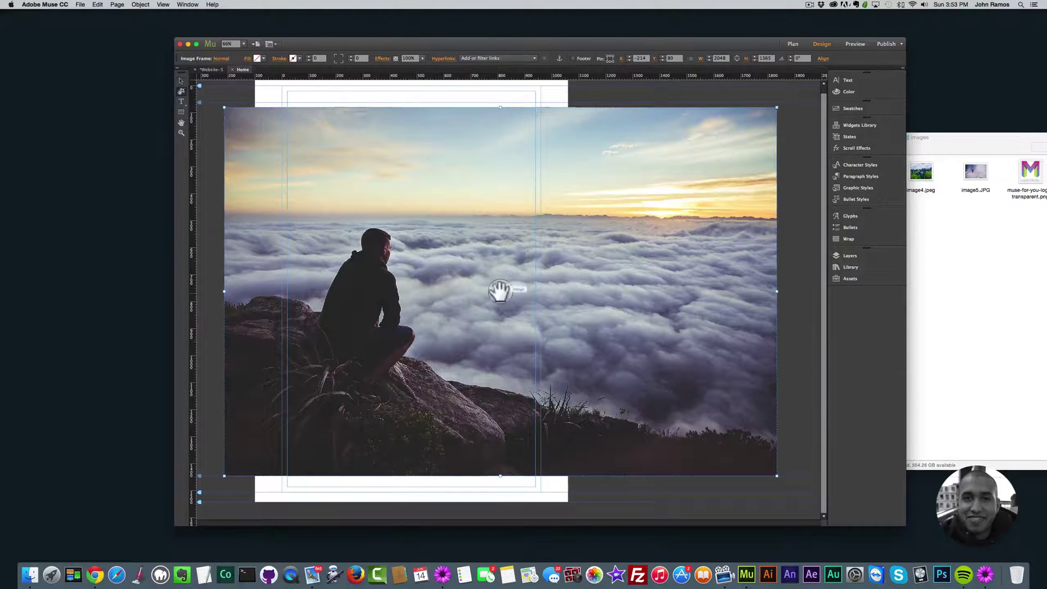
pyautogui.click(500, 291)
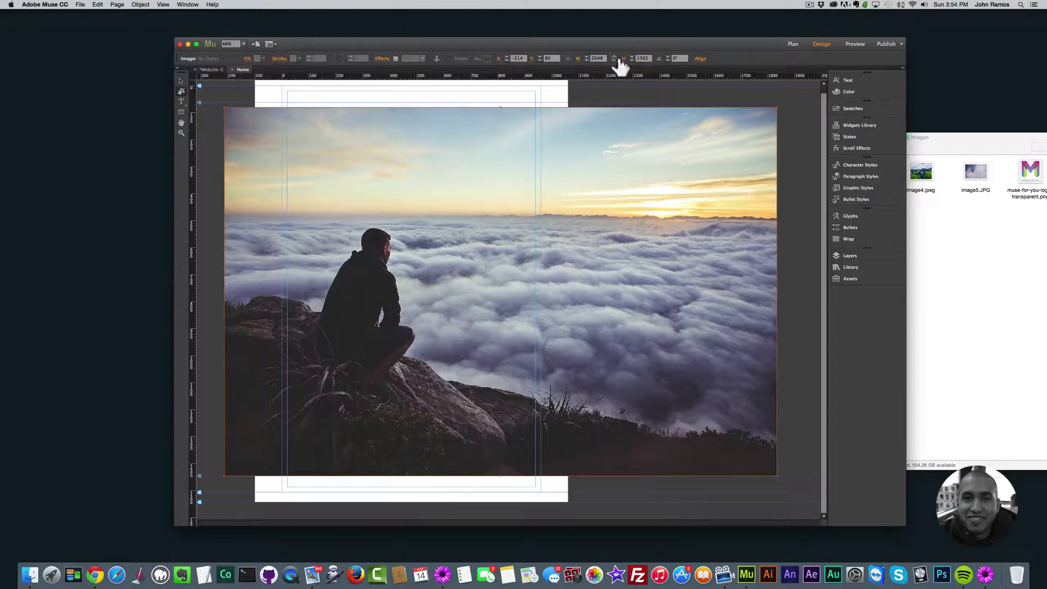
pyautogui.doubleClick(641, 58)
pyautogui.write('30')
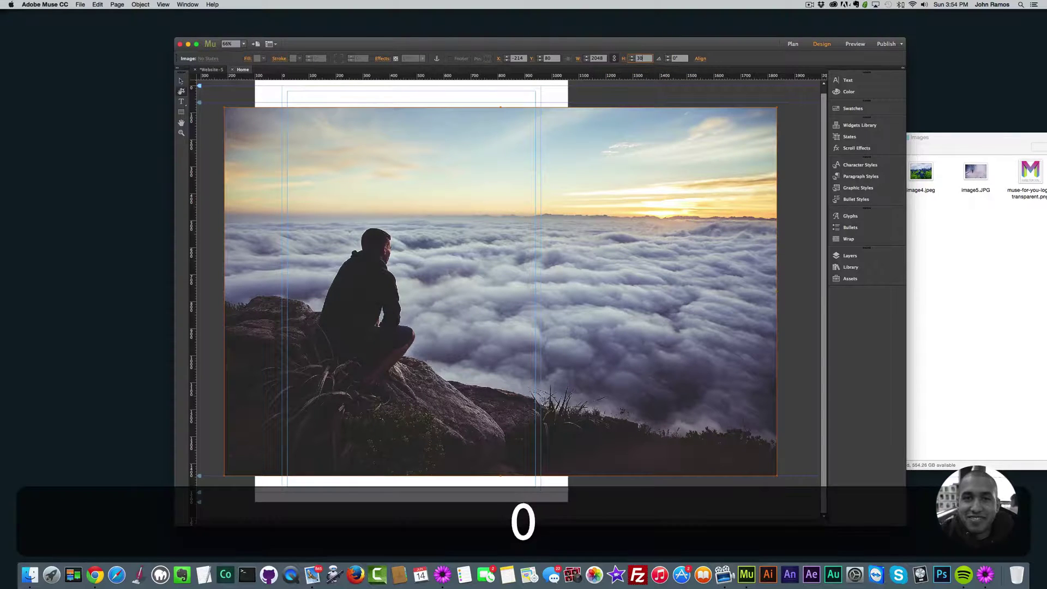
pyautogui.press('Return')
# Step: Set the unconstrained frame of the sunset image to 300 by 300 and move it below the mountain image
pyautogui.click(352, 227)
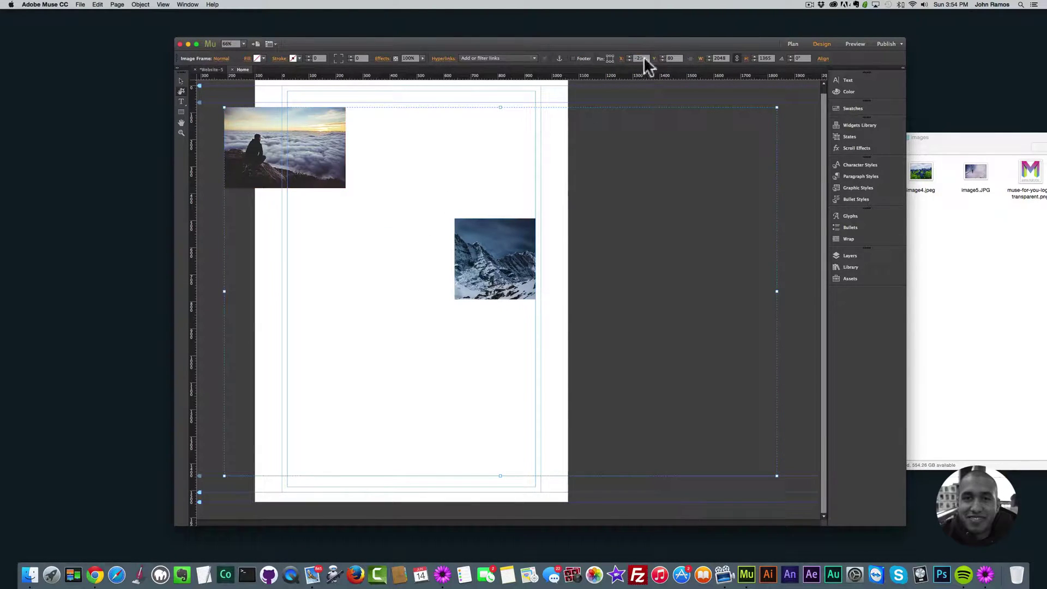
pyautogui.click(736, 58)
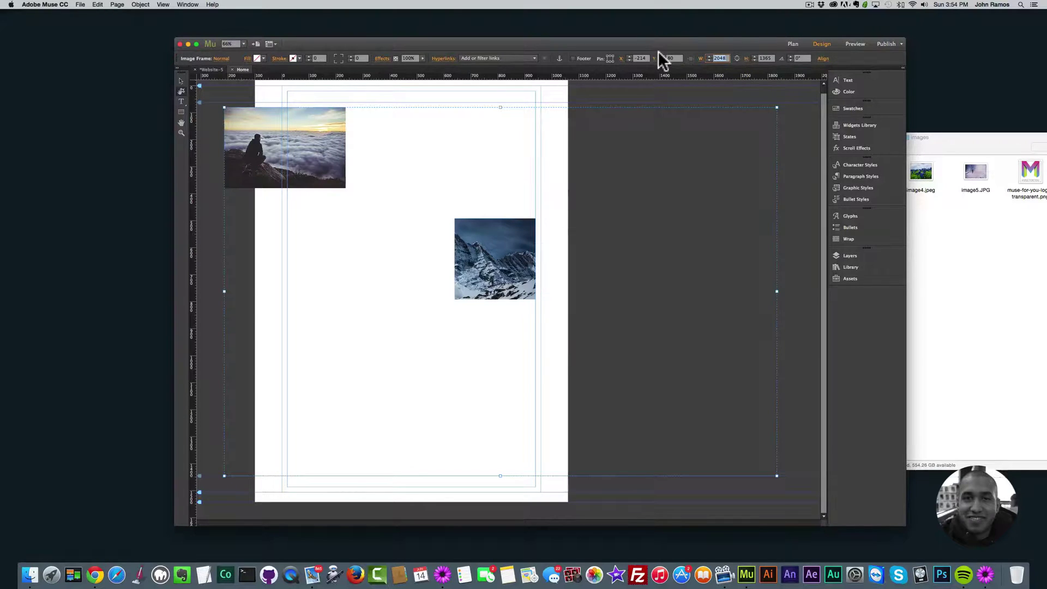
pyautogui.write('300')
pyautogui.press('Tab')
pyautogui.write('300')
pyautogui.press('Return')
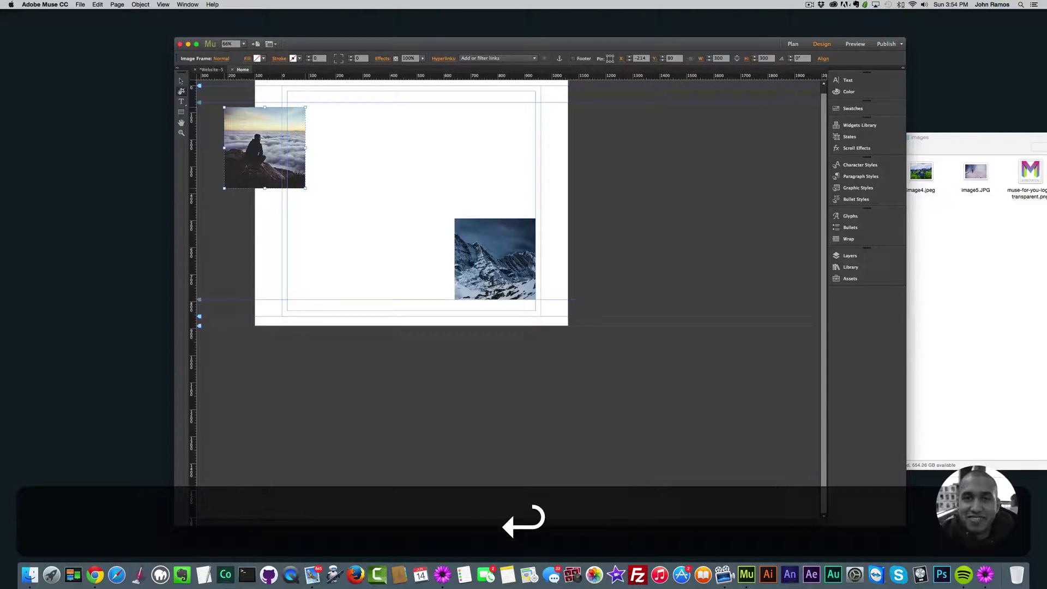
pyautogui.moveTo(261, 144); pyautogui.dragTo(486, 352)
pyautogui.click(610, 363)
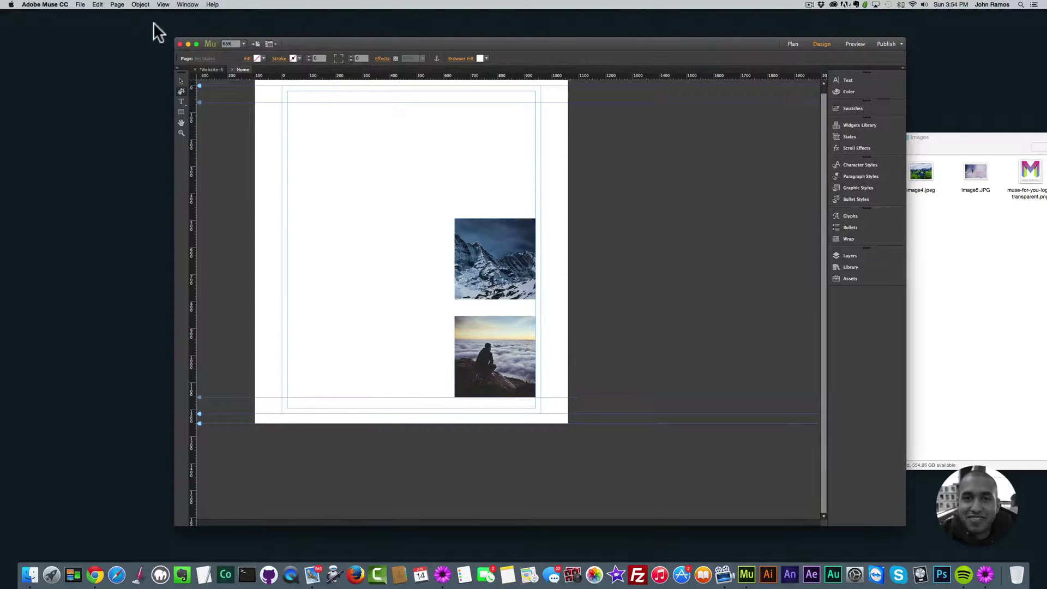
# Step: Place image5.JPG from the images folder on the page and select its content with the Crop tool
pyautogui.click(878, 189)
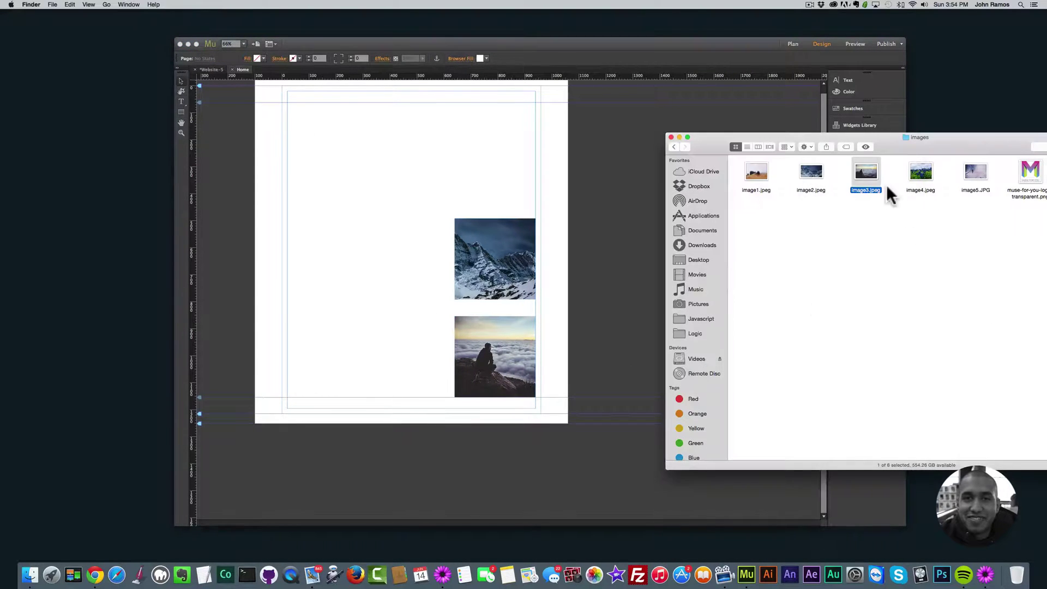
pyautogui.click(922, 176)
pyautogui.click(977, 173)
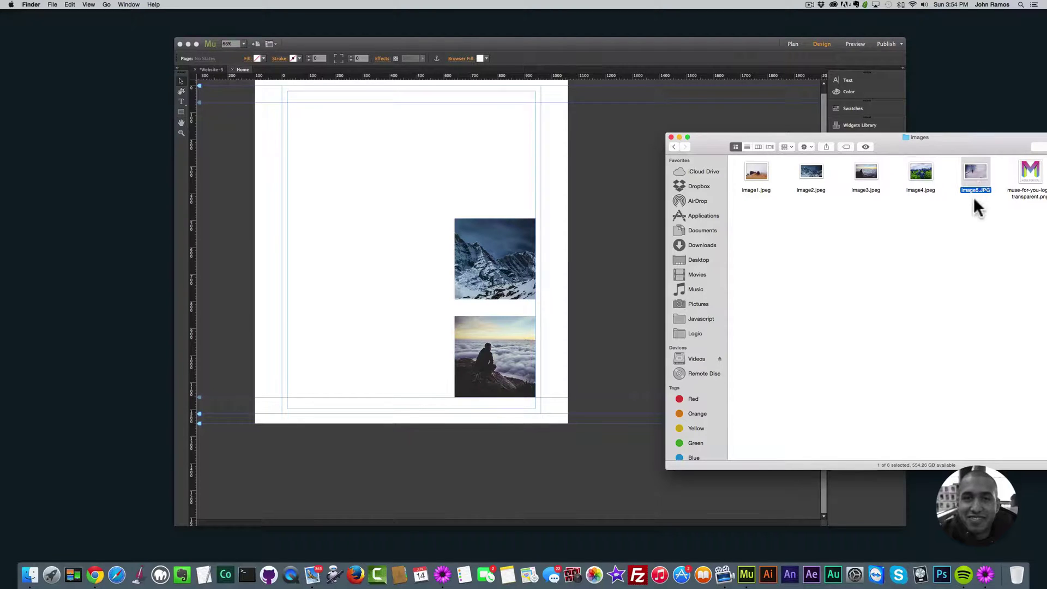
pyautogui.moveTo(974, 170); pyautogui.dragTo(317, 235)
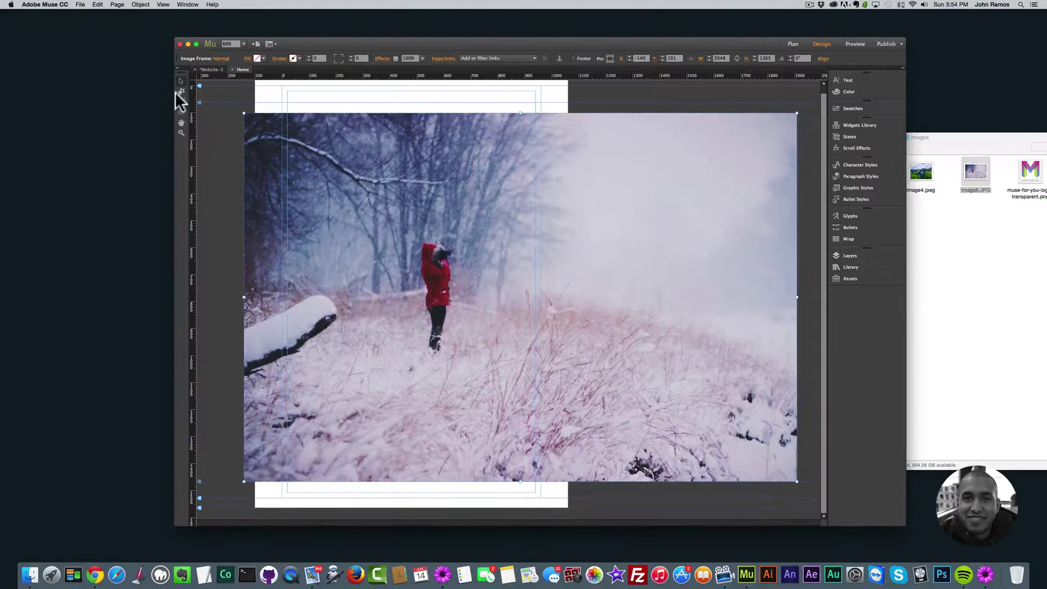
pyautogui.click(180, 91)
pyautogui.click(521, 298)
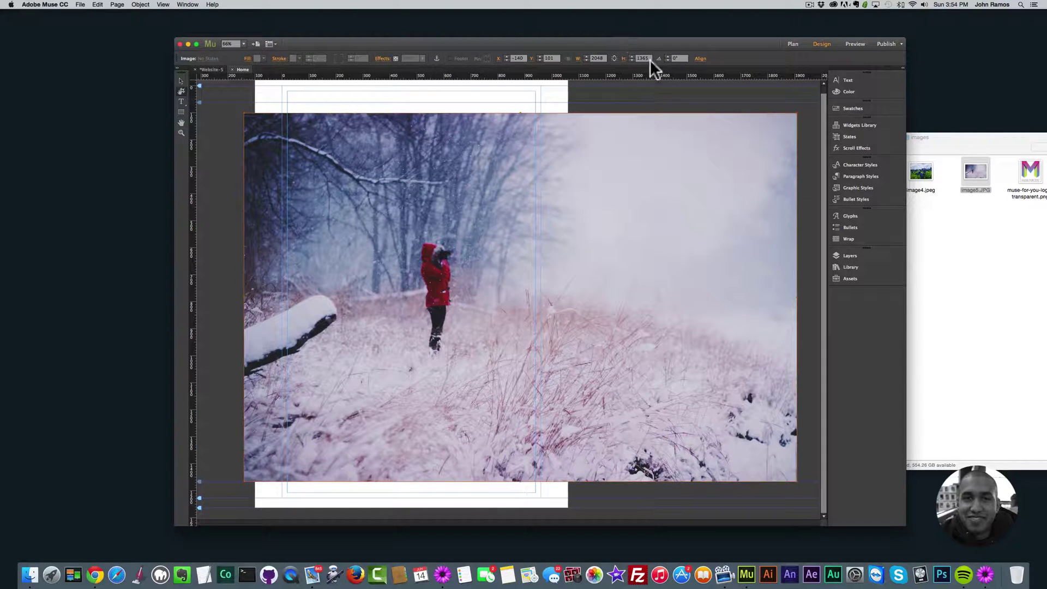
# Step: Try scaling the snow image's content proportionally to a width of 300, and undo that resize
pyautogui.click(604, 53)
pyautogui.write('300')
pyautogui.press('Return')
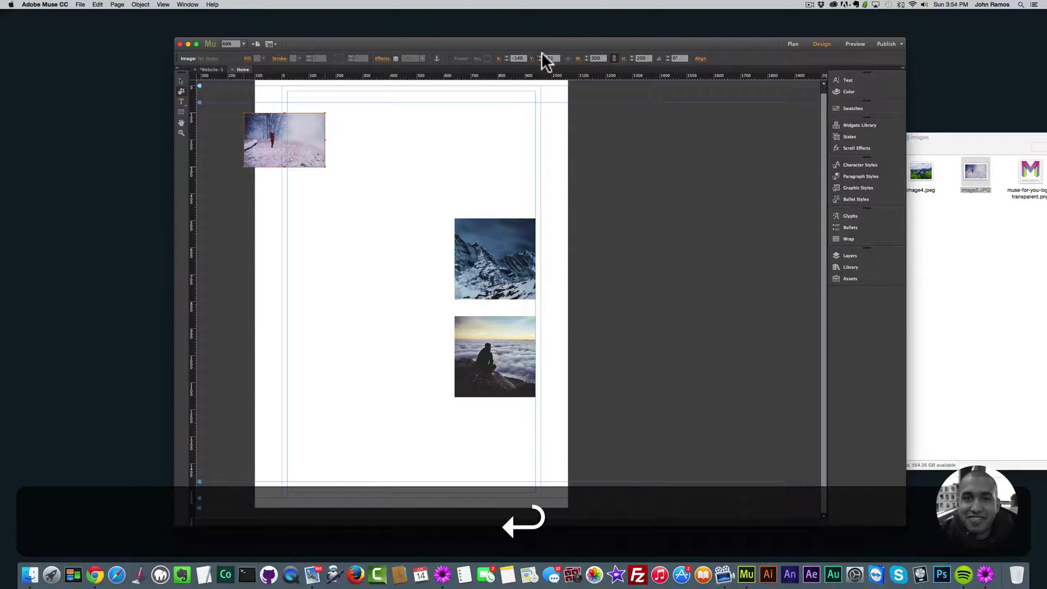
pyautogui.press('super+z')
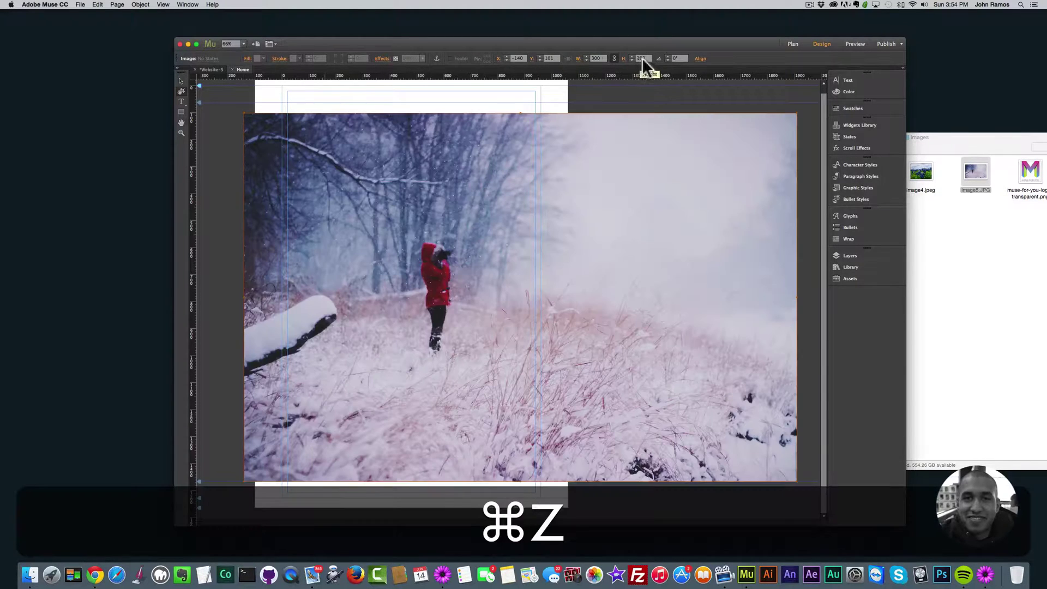
# Step: Scale the snow image's content proportionally to a height of 300
pyautogui.click(643, 58)
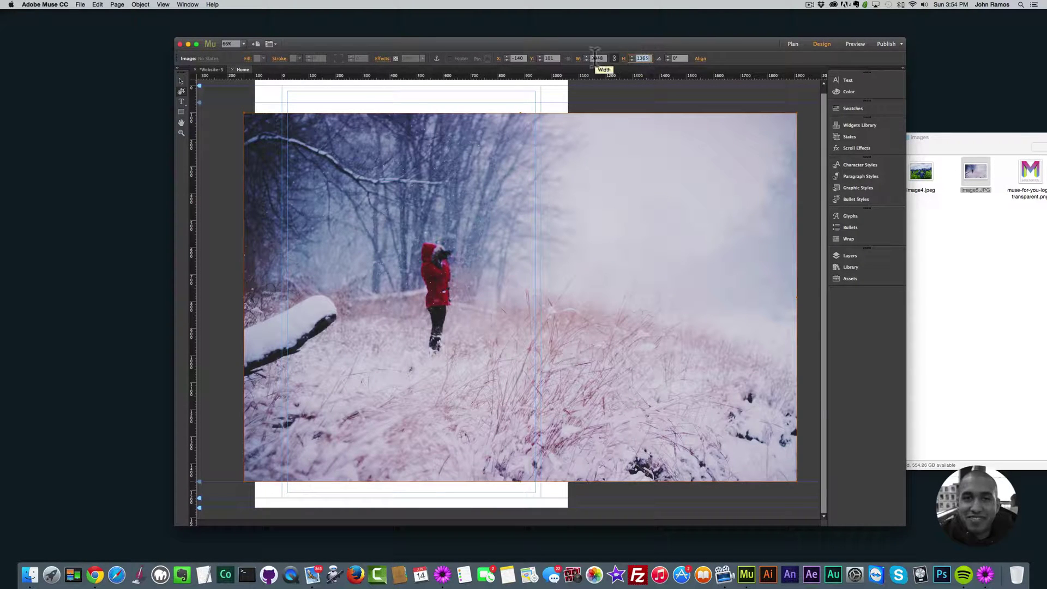
pyautogui.write('300')
pyautogui.press('Return')
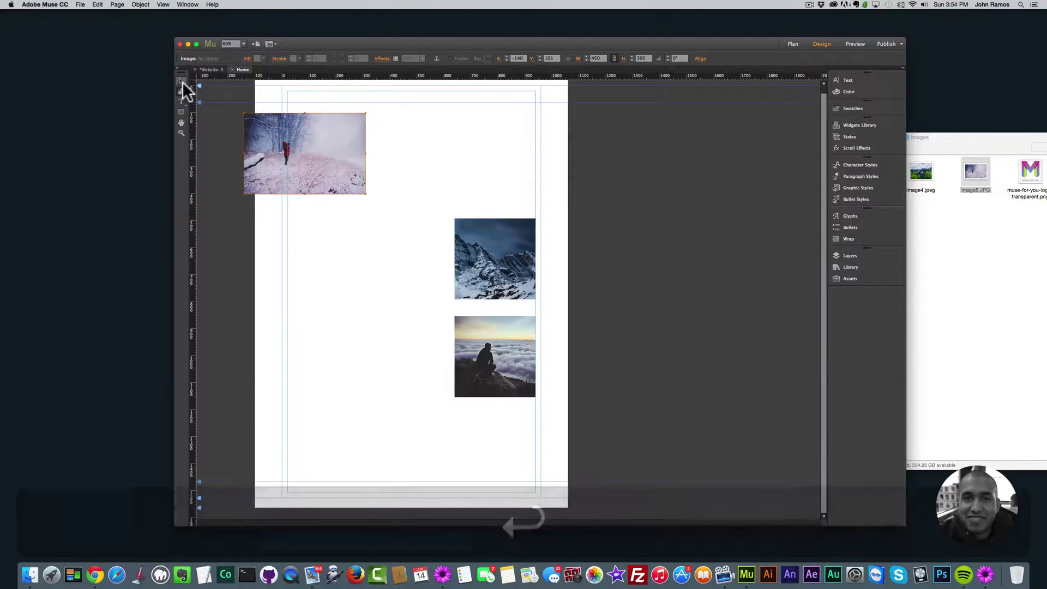
# Step: Turn off the proportional constraint on the snow image's frame and set the frame to 300 by 300
pyautogui.click(377, 200)
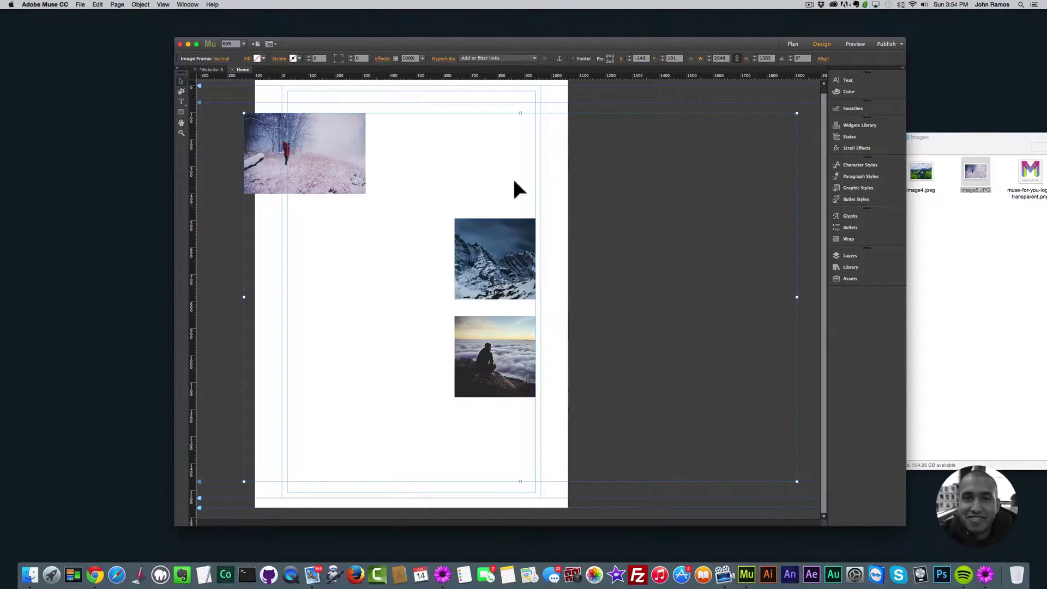
pyautogui.click(737, 58)
pyautogui.click(720, 58)
pyautogui.write('300')
pyautogui.press('Tab')
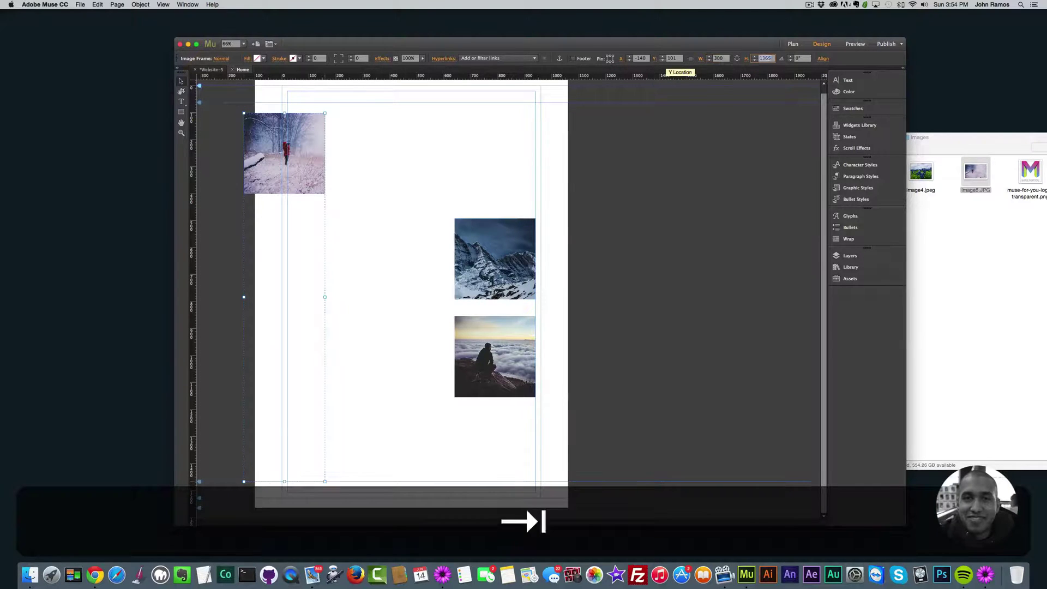
pyautogui.write('300')
pyautogui.press('Return')
# Step: Stack the snow image below the sunset image and tighten the vertical gaps between the three images
pyautogui.moveTo(318, 180); pyautogui.dragTo(489, 450)
pyautogui.click(492, 282)
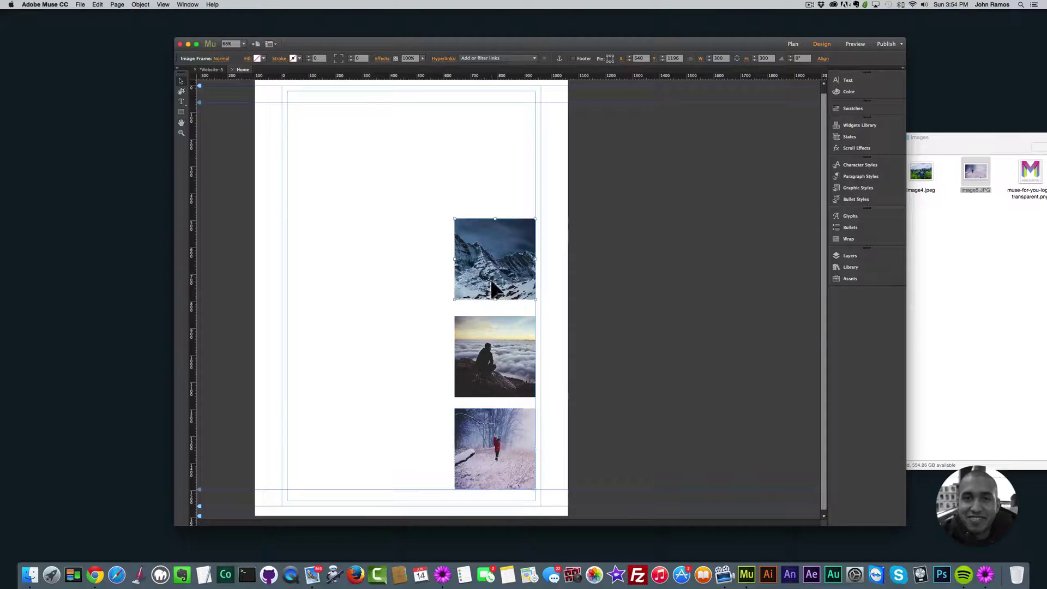
pyautogui.moveTo(493, 361); pyautogui.dragTo(492, 350)
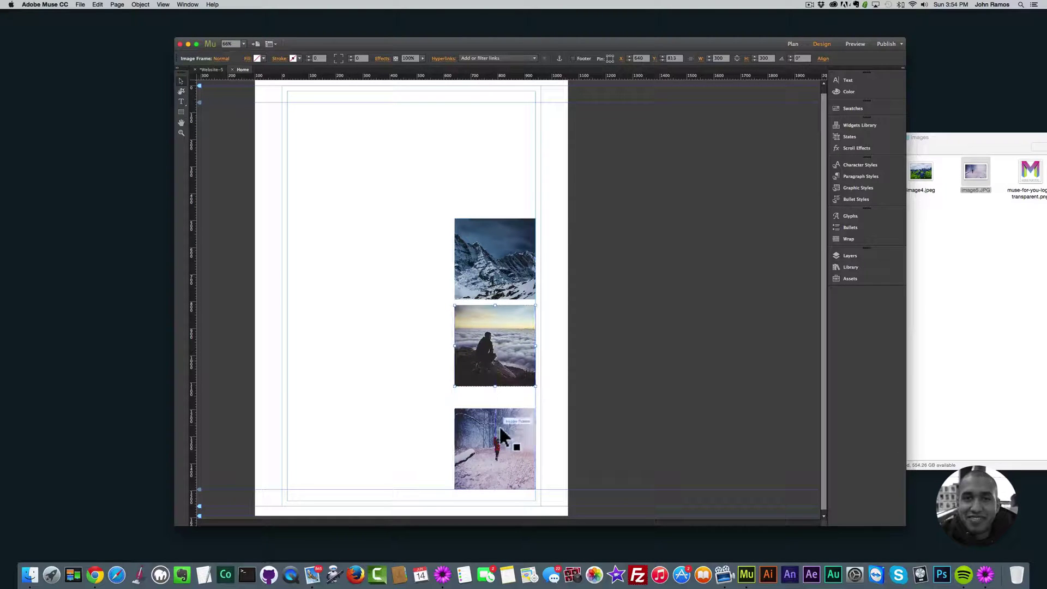
pyautogui.moveTo(499, 424); pyautogui.dragTo(496, 414)
pyautogui.click(555, 420)
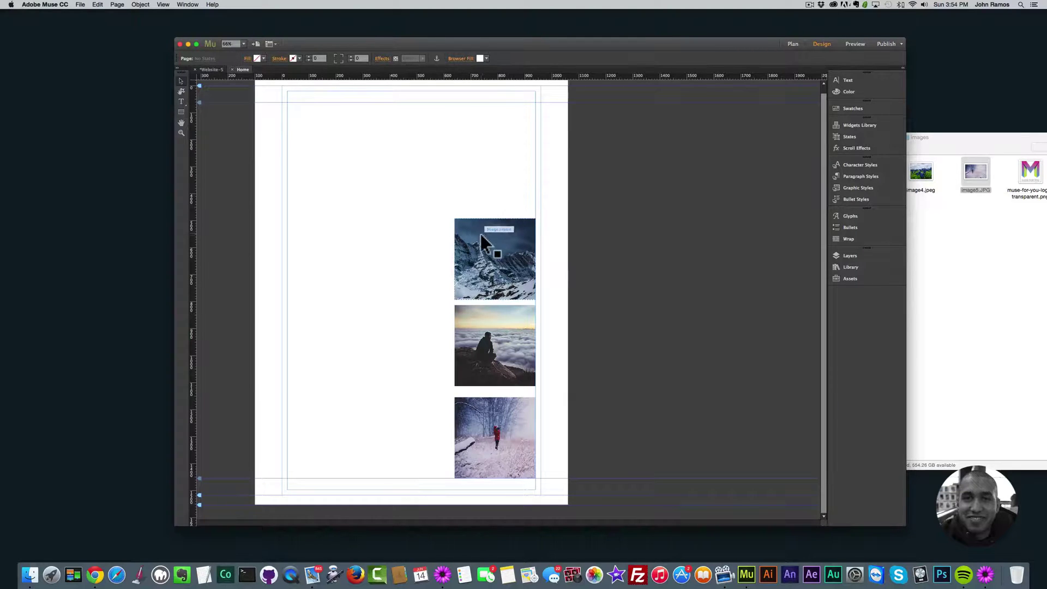
# Step: Set the page's browser fill to the dark blue sampled from the desktop background with the eyedropper
pyautogui.click(1029, 223)
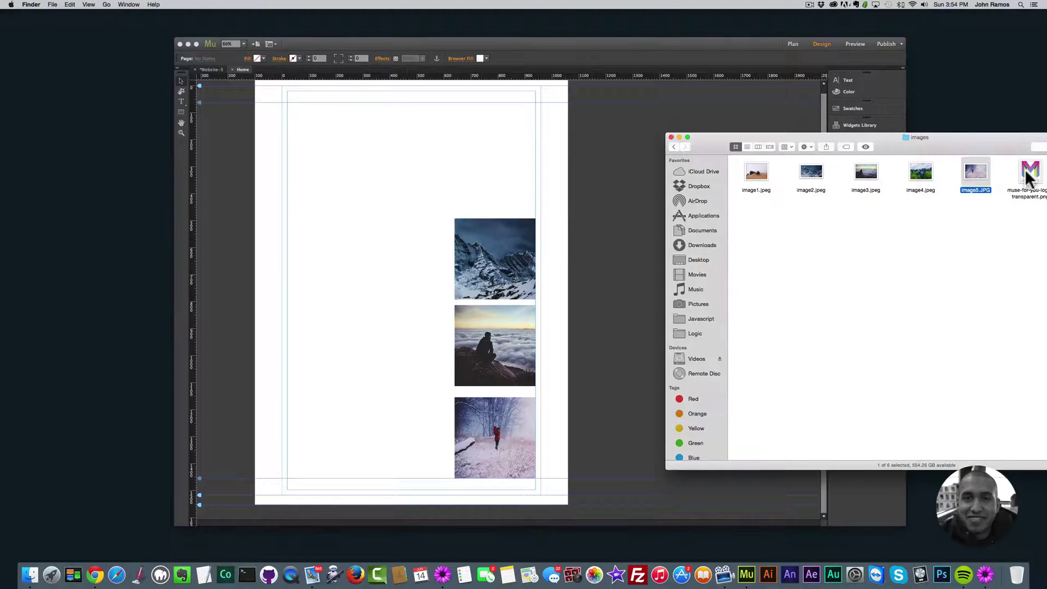
pyautogui.click(461, 83)
pyautogui.click(480, 58)
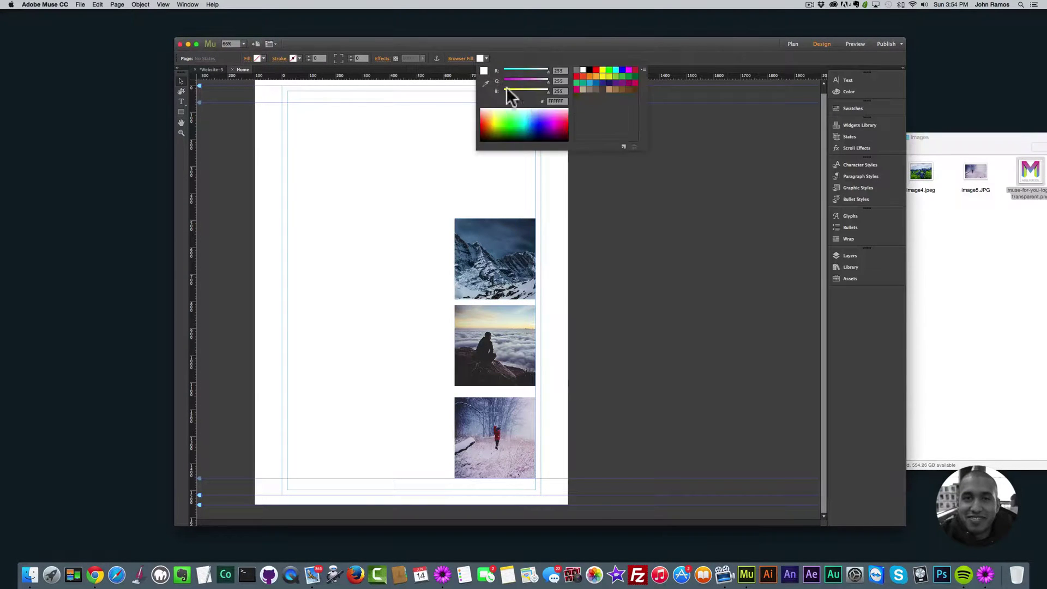
pyautogui.click(484, 83)
pyautogui.click(37, 143)
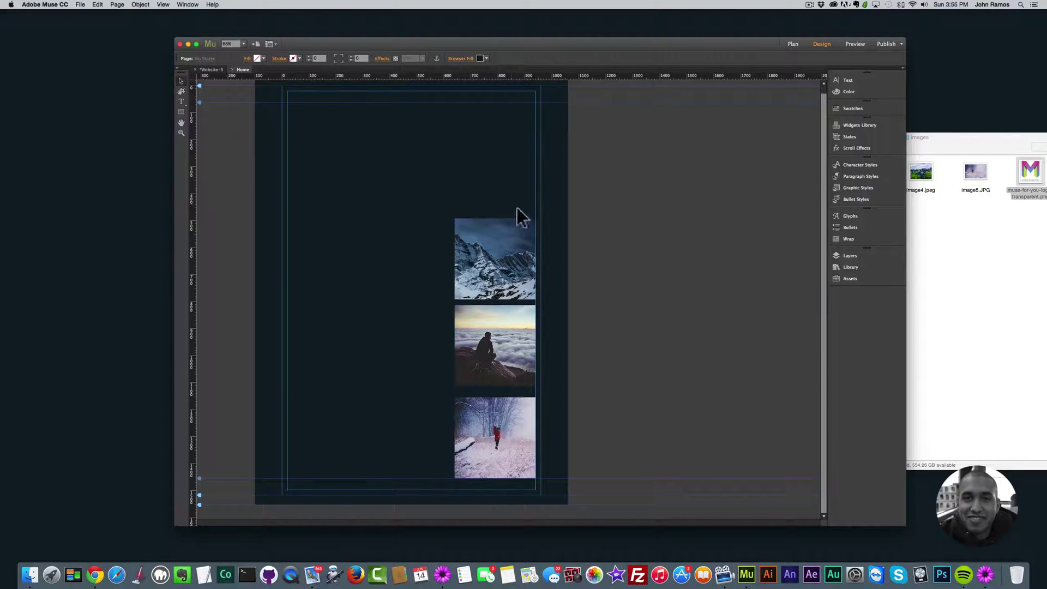
# Step: Nudge the snow image up to even out the spacing, and move all three images together farther down the page
pyautogui.click(496, 343)
pyautogui.hotkey('shift', 'Up')
pyautogui.hotkey('shift', 'Up')
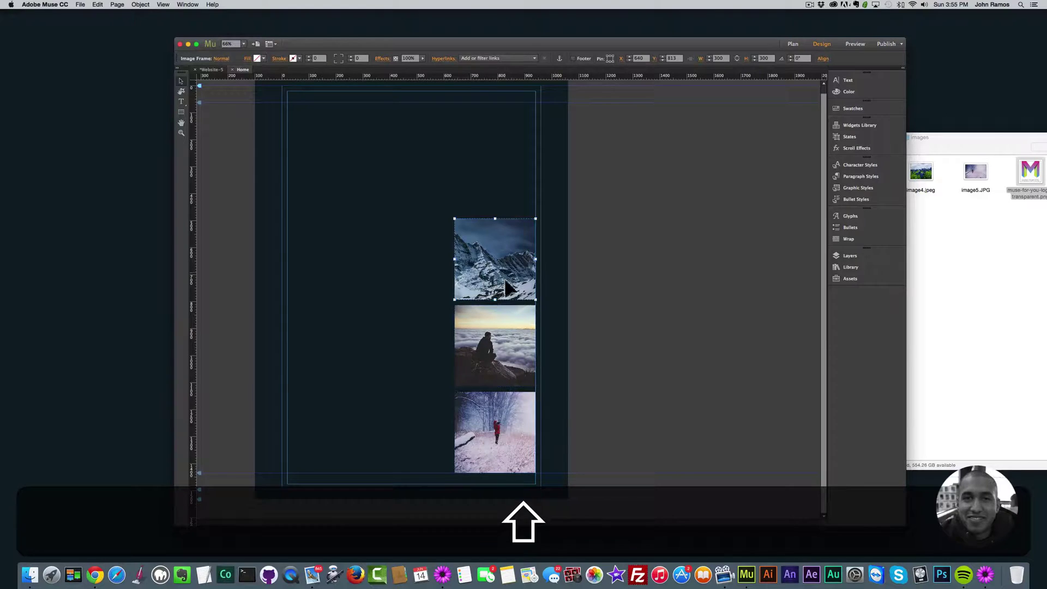
pyautogui.moveTo(418, 156); pyautogui.dragTo(566, 461)
pyautogui.moveTo(486, 247); pyautogui.dragTo(519, 320)
# Step: Place the transparent Muse For You logo PNG from the images folder in the empty upper part of the page
pyautogui.click(1043, 179)
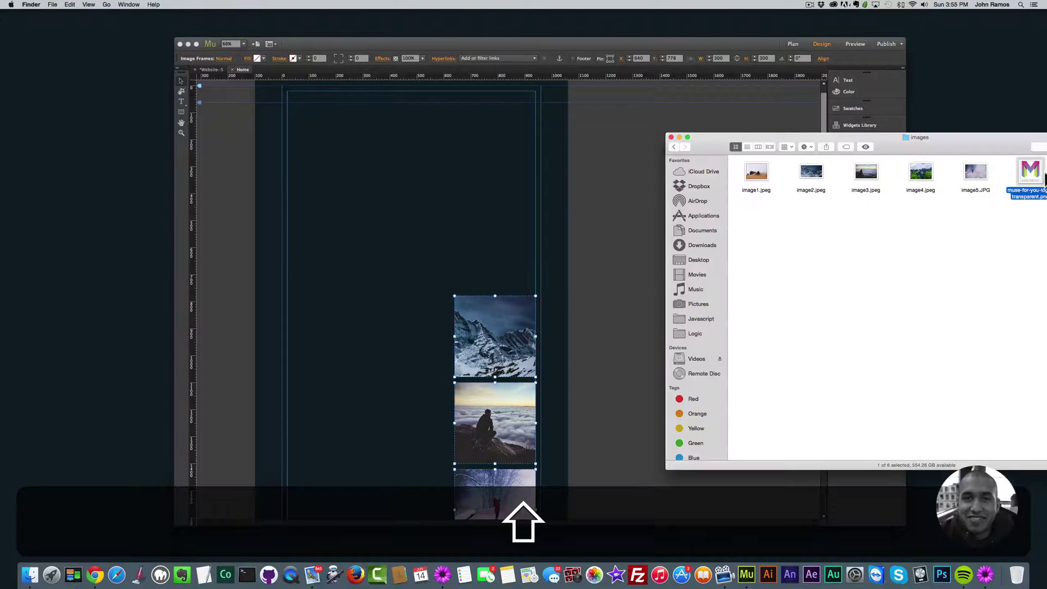
pyautogui.moveTo(1043, 179); pyautogui.dragTo(431, 196)
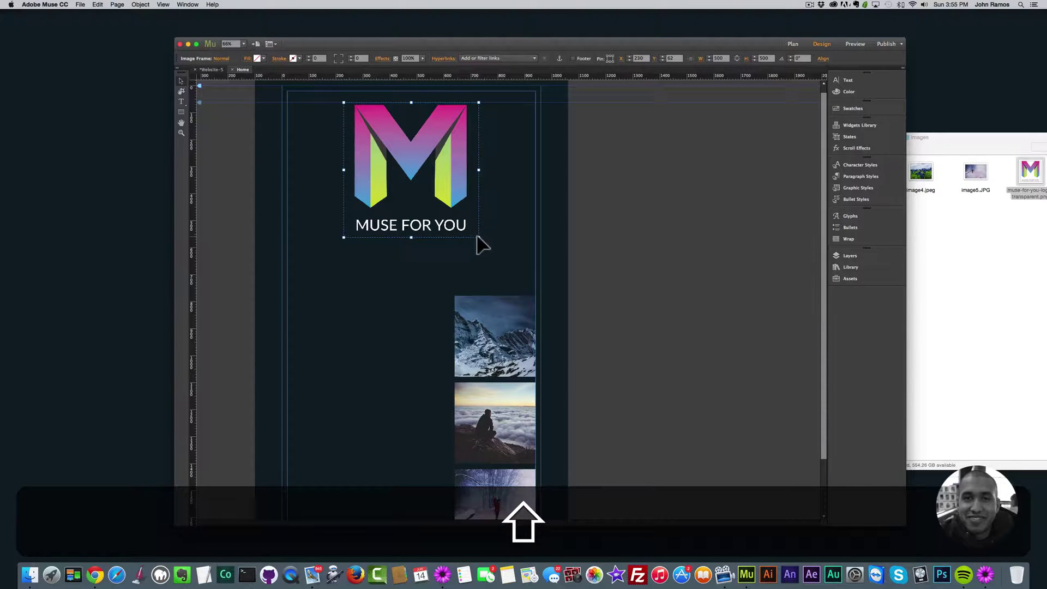
# Step: Try scaling the Muse For You logo down from its corner, and restore its original size
pyautogui.moveTo(479, 238); pyautogui.dragTo(412, 171)
pyautogui.press('shift+super+z')
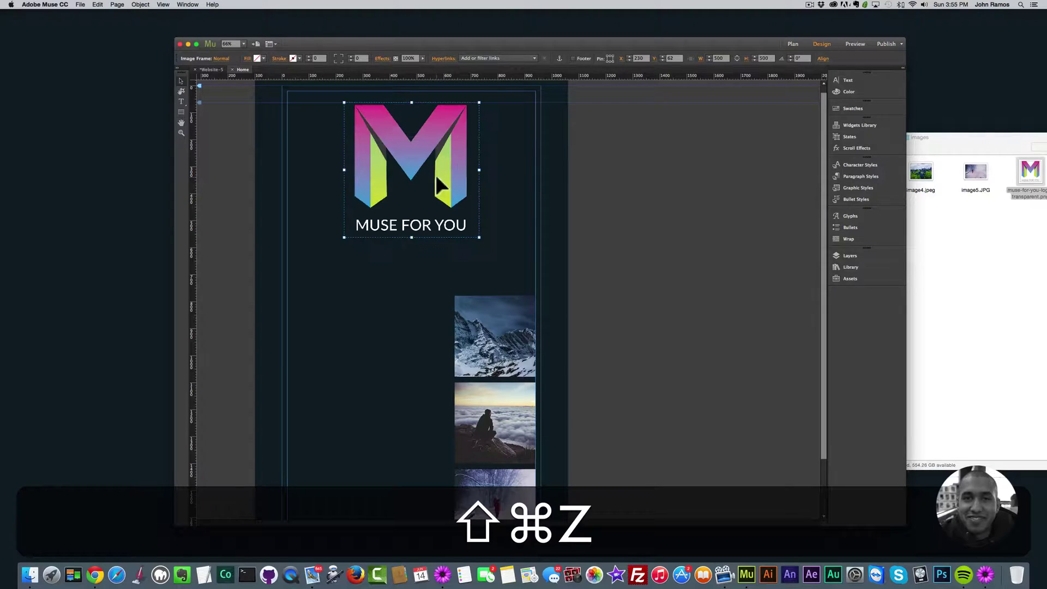
pyautogui.moveTo(412, 152)
pyautogui.mouseDown()
pyautogui.moveTo(426, 152)
pyautogui.moveTo(411, 152)
pyautogui.mouseUp()
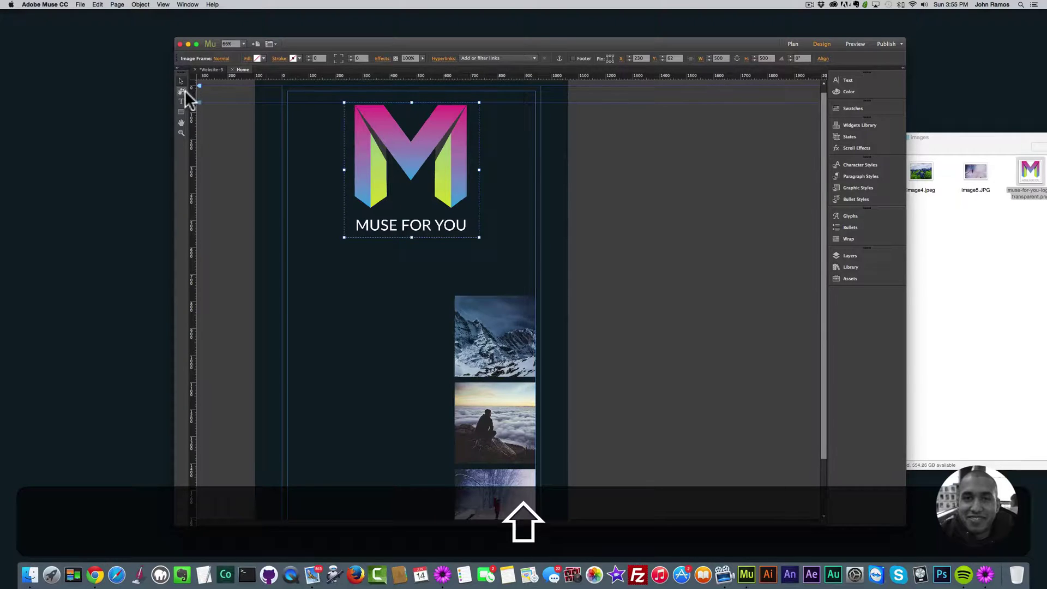
# Step: Scale the logo's image content inside its frame proportionally to a width of 250 using the Crop tool
pyautogui.click(411, 164)
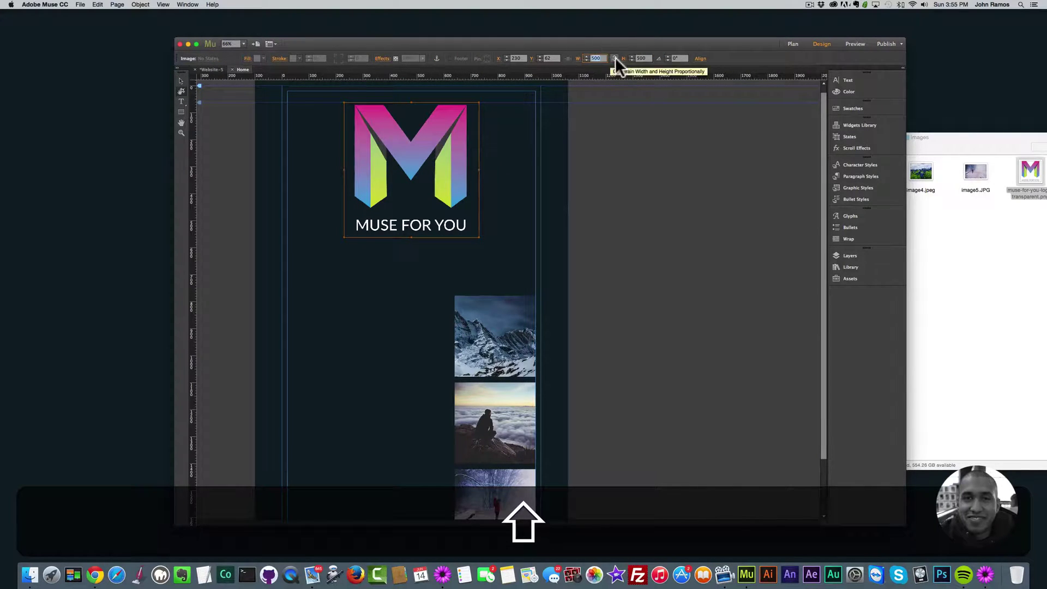
pyautogui.click(606, 58)
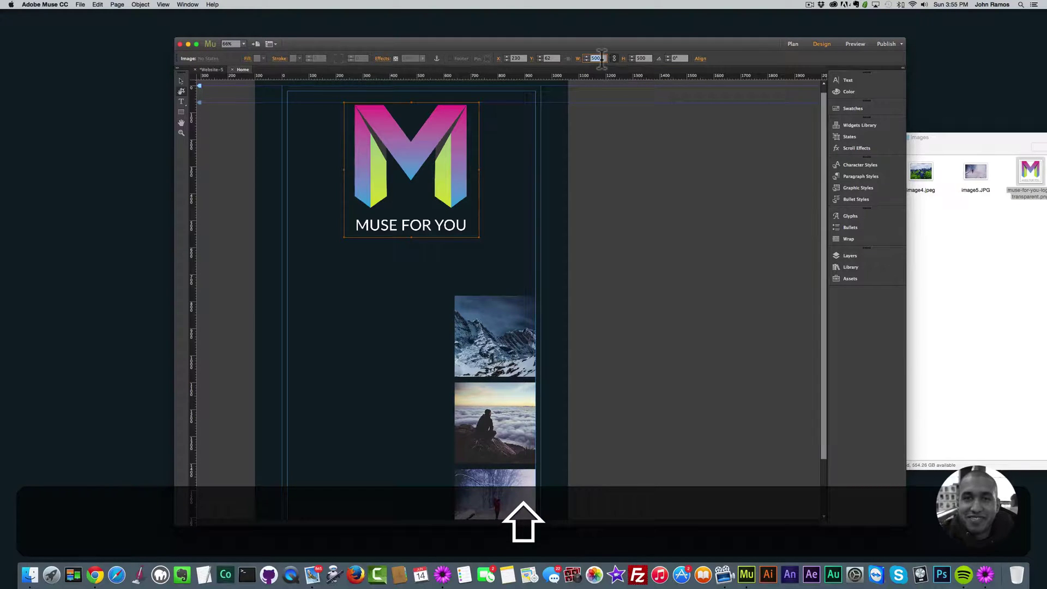
pyautogui.write('300')
pyautogui.press('BackSpace')
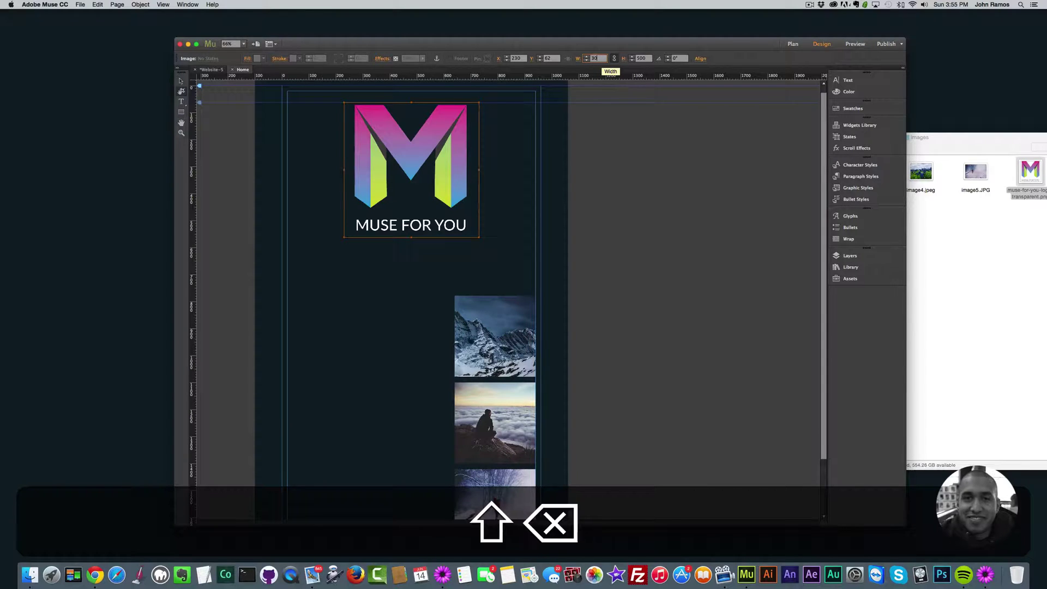
pyautogui.write('250')
pyautogui.press('Return')
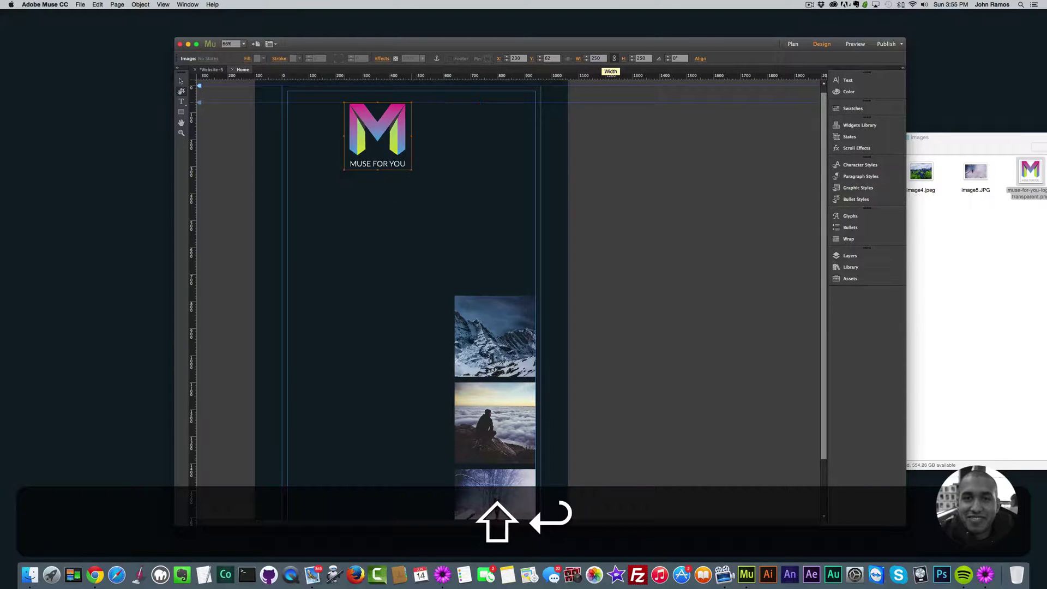
# Step: Resize the logo's image frame proportionally to a width of 250 to fit the scaled logo
pyautogui.click(181, 81)
pyautogui.click(447, 179)
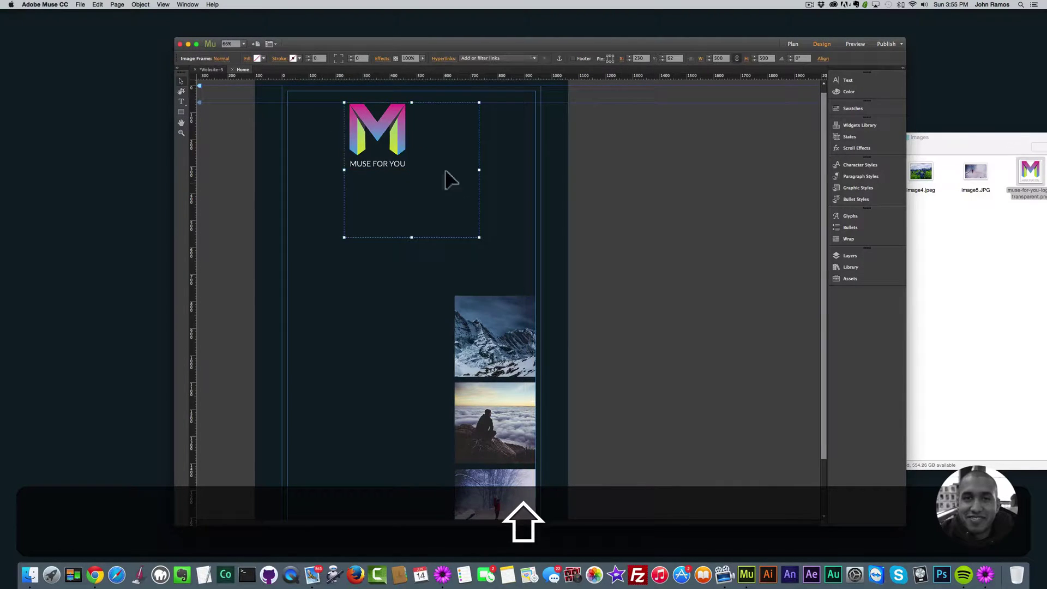
pyautogui.doubleClick(719, 58)
pyautogui.write('250')
pyautogui.press('Return')
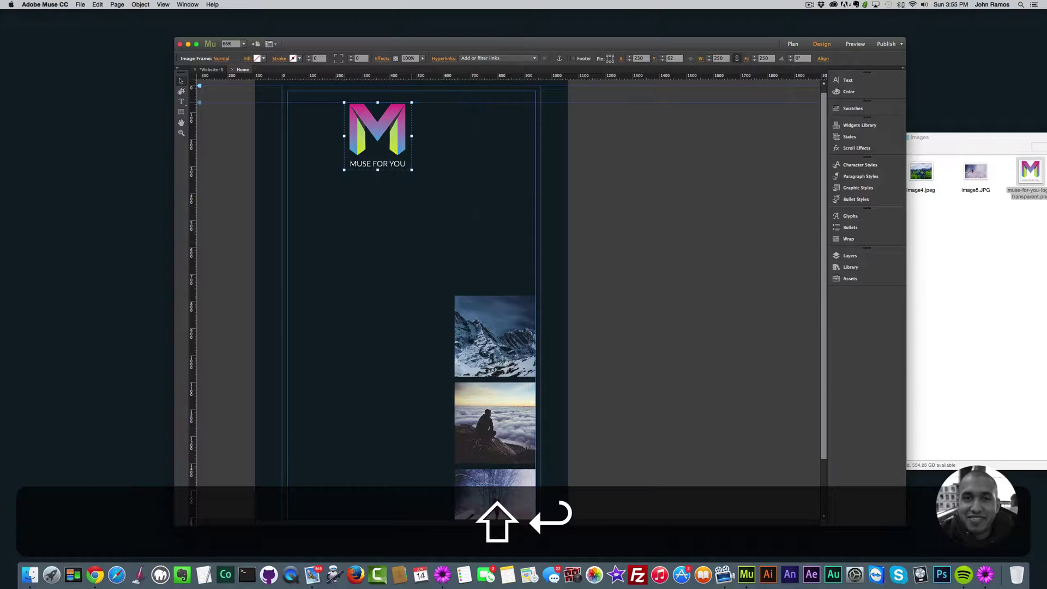
# Step: Center the logo horizontally on the page and move the three stacked images up closer beneath it
pyautogui.moveTo(371, 138); pyautogui.dragTo(405, 137)
pyautogui.click(476, 312)
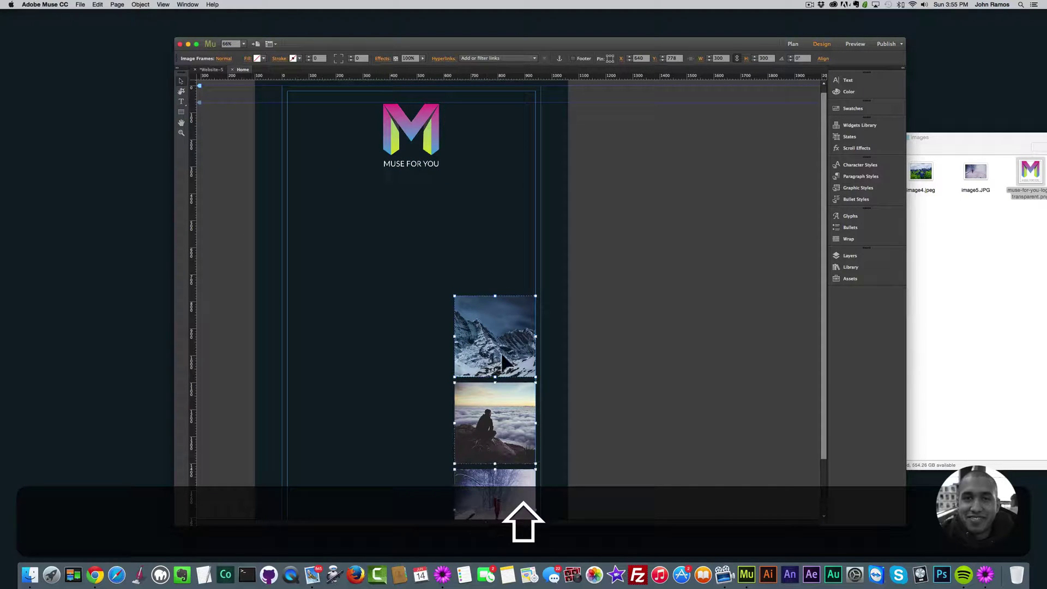
pyautogui.moveTo(503, 358); pyautogui.dragTo(502, 252)
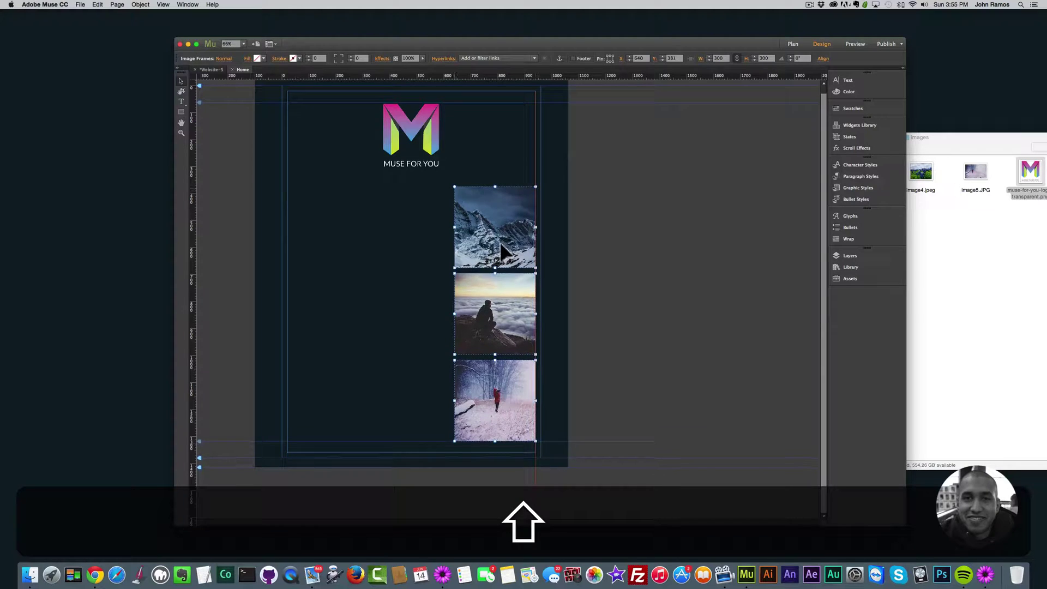
pyautogui.click(559, 250)
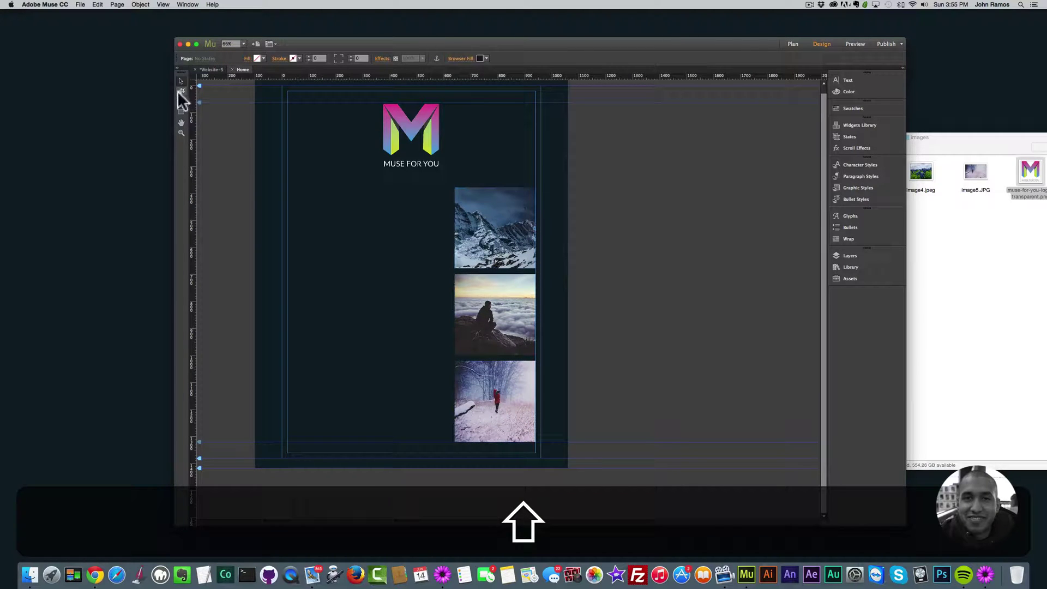
# Step: Try placing image5.JPG on the page and scaling it down to about 425 × 283, and delete it
pyautogui.click(482, 207)
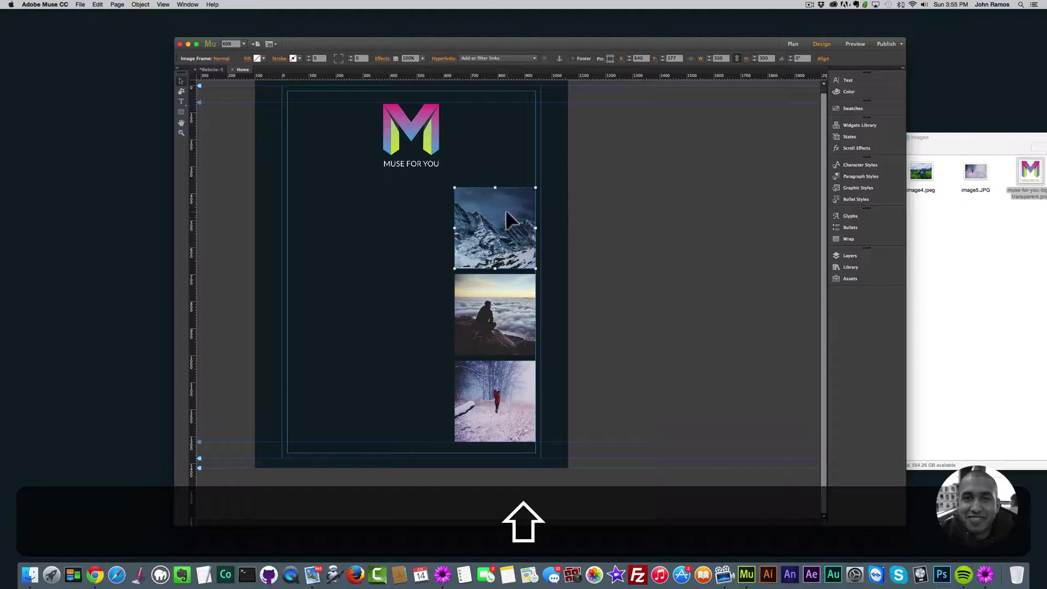
pyautogui.click(976, 174)
pyautogui.moveTo(976, 174); pyautogui.dragTo(385, 238)
pyautogui.moveTo(524, 336); pyautogui.dragTo(531, 327)
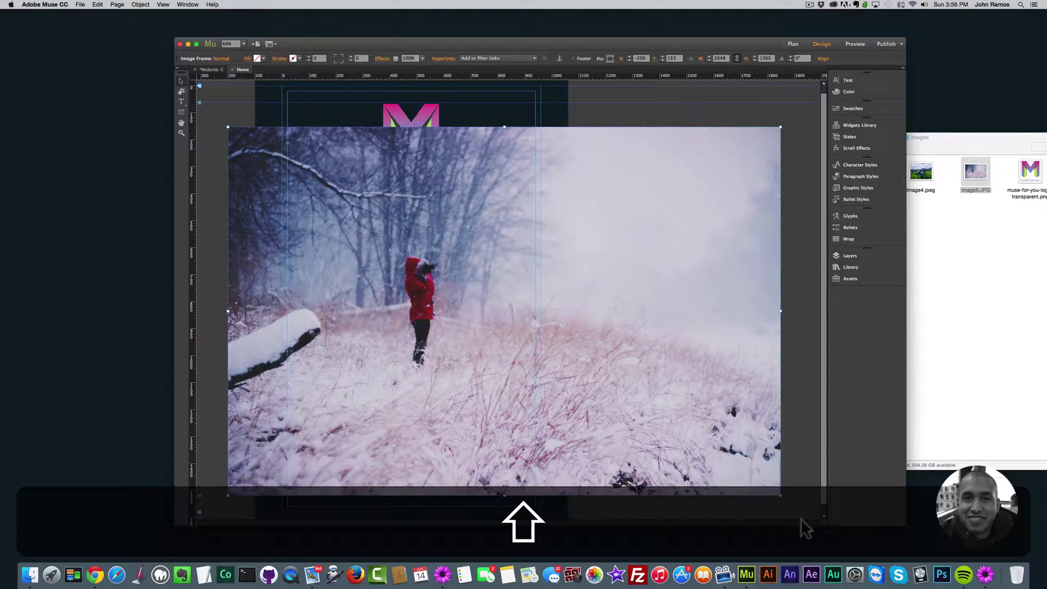
pyautogui.moveTo(784, 498); pyautogui.dragTo(394, 226)
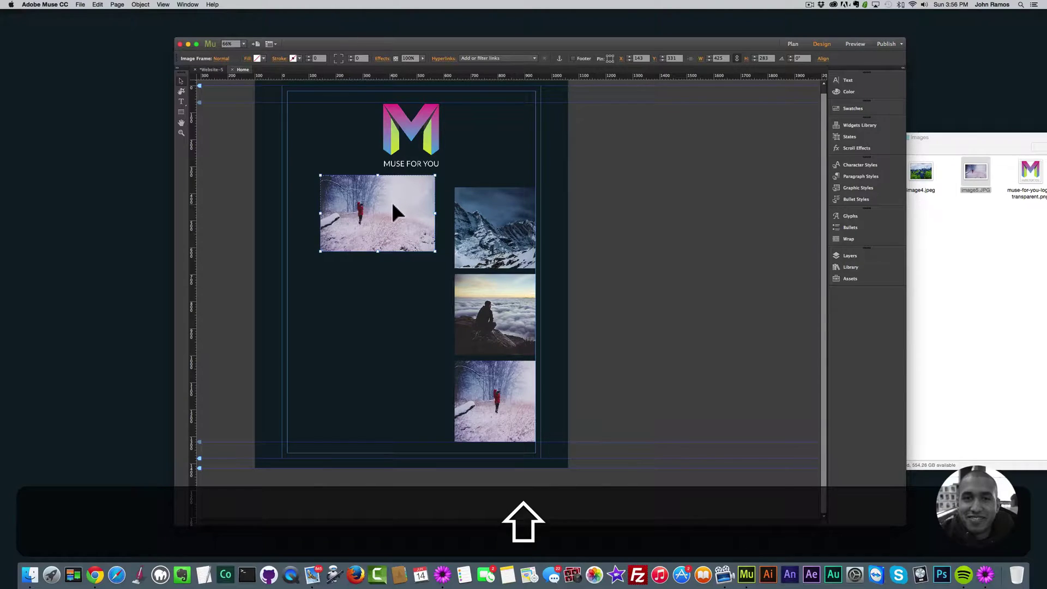
pyautogui.hotkey('shift', 'BackSpace')
pyautogui.click(524, 224)
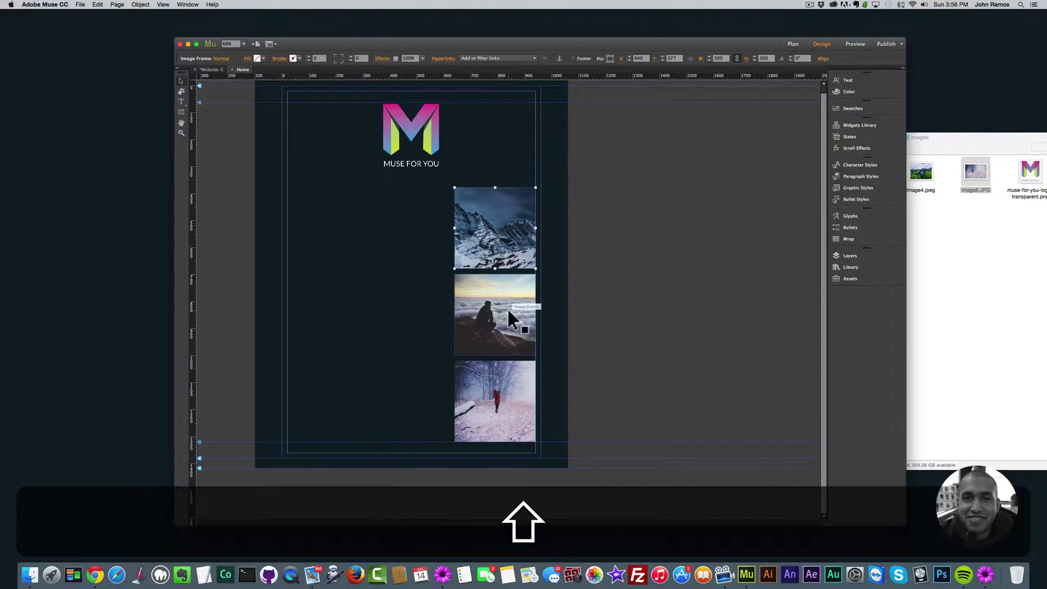
pyautogui.click(507, 309)
pyautogui.click(547, 378)
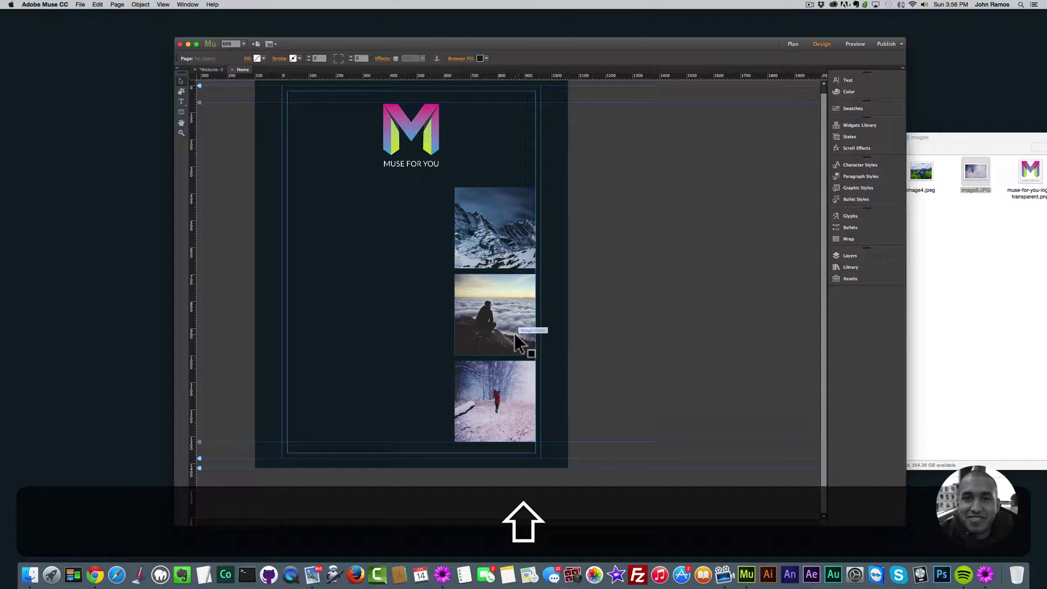
# Step: Place image2.jpeg from the images folder on the page and shift it up across the page's middle
pyautogui.click(942, 269)
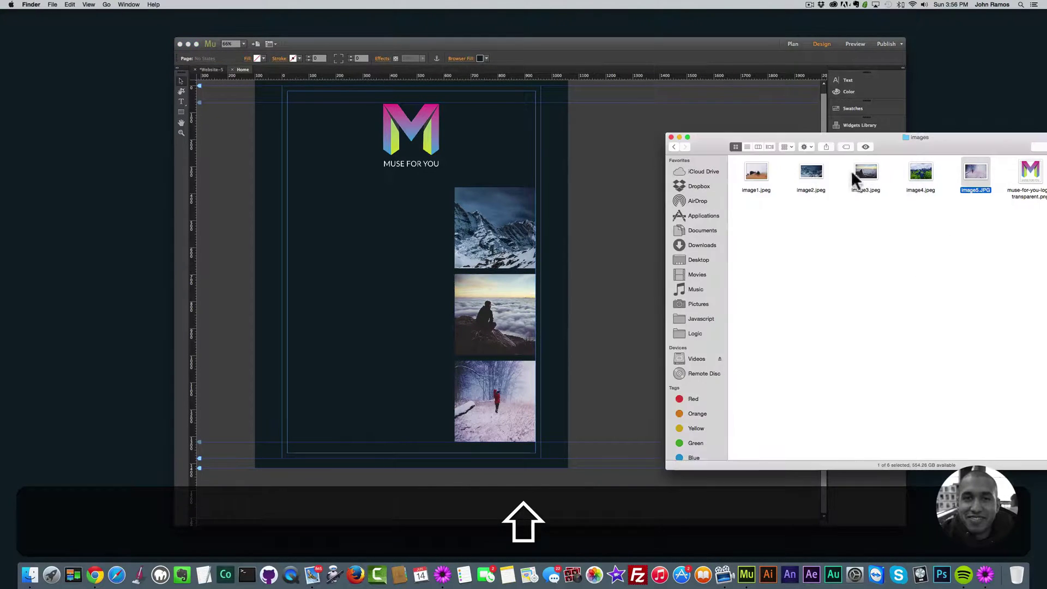
pyautogui.moveTo(804, 174); pyautogui.dragTo(339, 248)
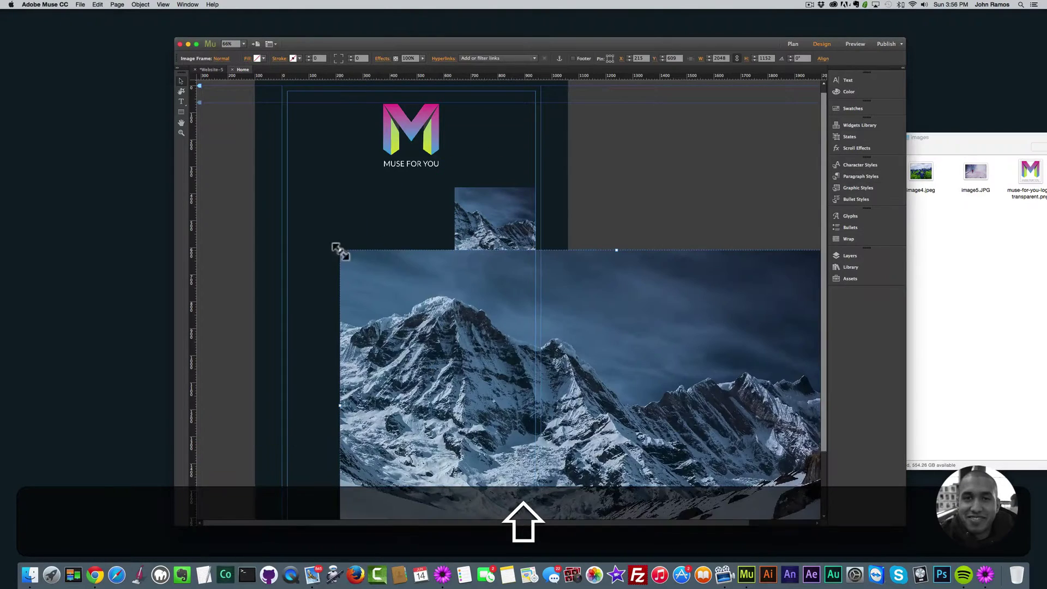
pyautogui.moveTo(508, 337); pyautogui.dragTo(403, 242)
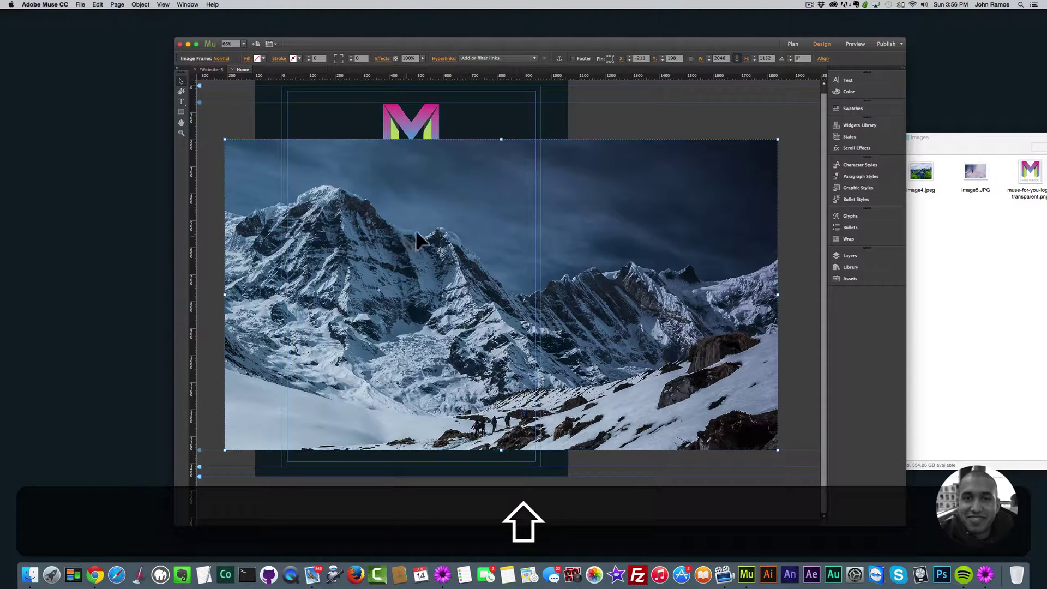
# Step: View the alternative text field in the large mountain image's properties, cancel, and delete the image
pyautogui.rightClick(431, 247)
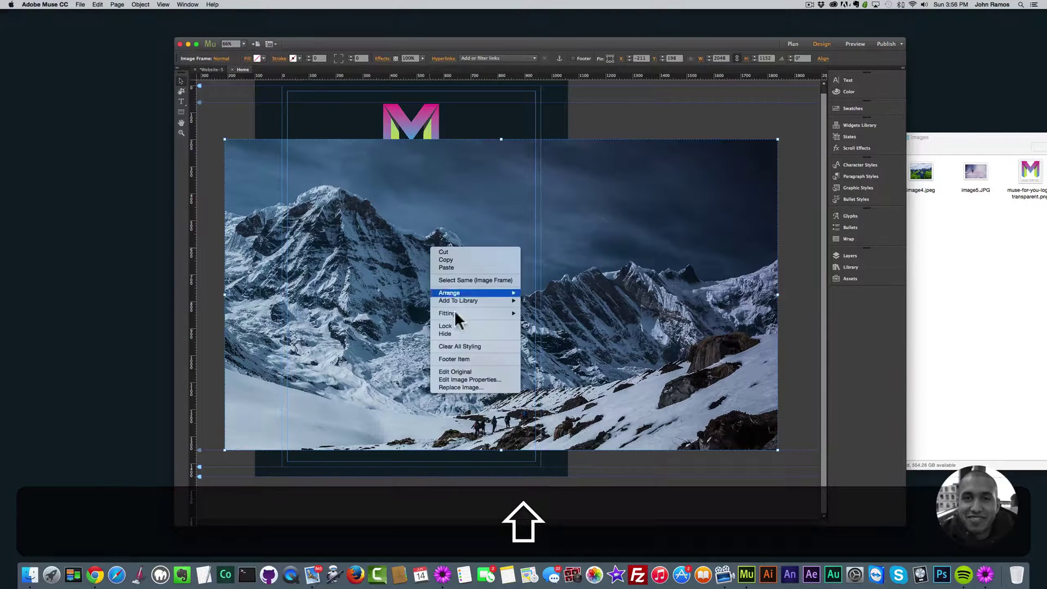
pyautogui.click(465, 379)
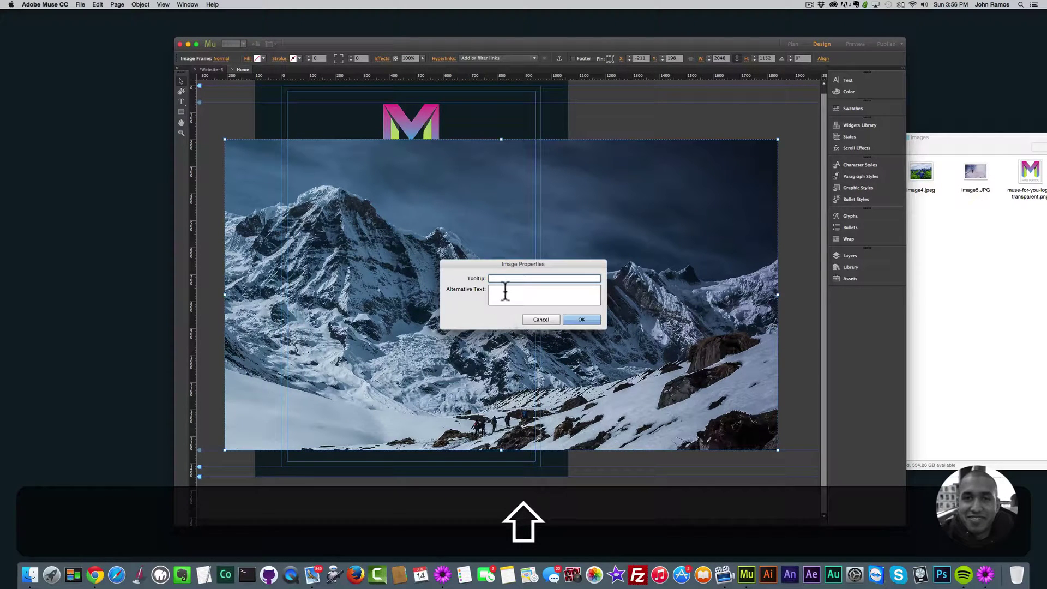
pyautogui.click(502, 290)
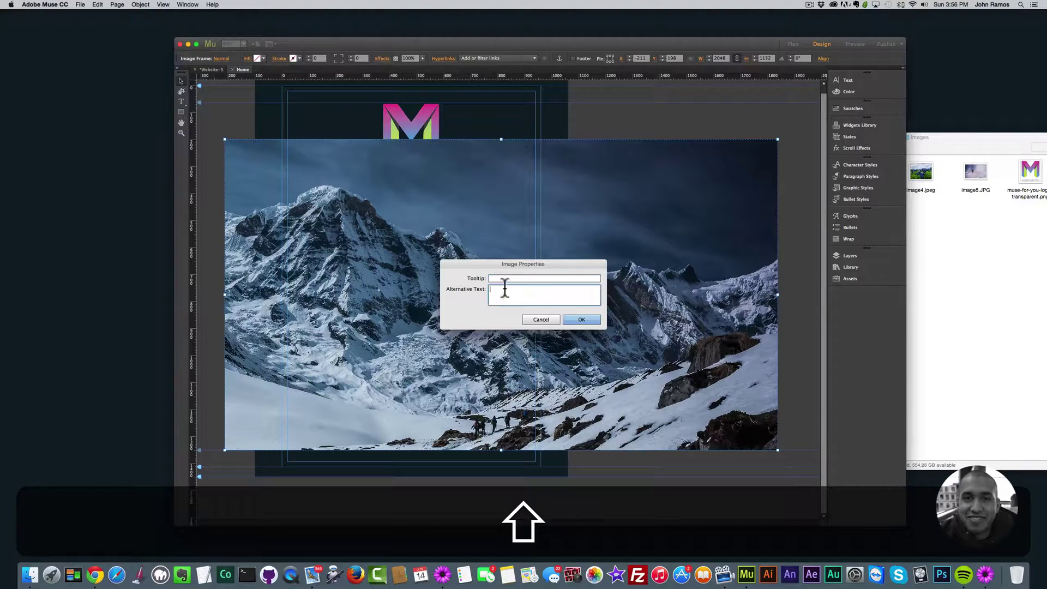
pyautogui.click(532, 320)
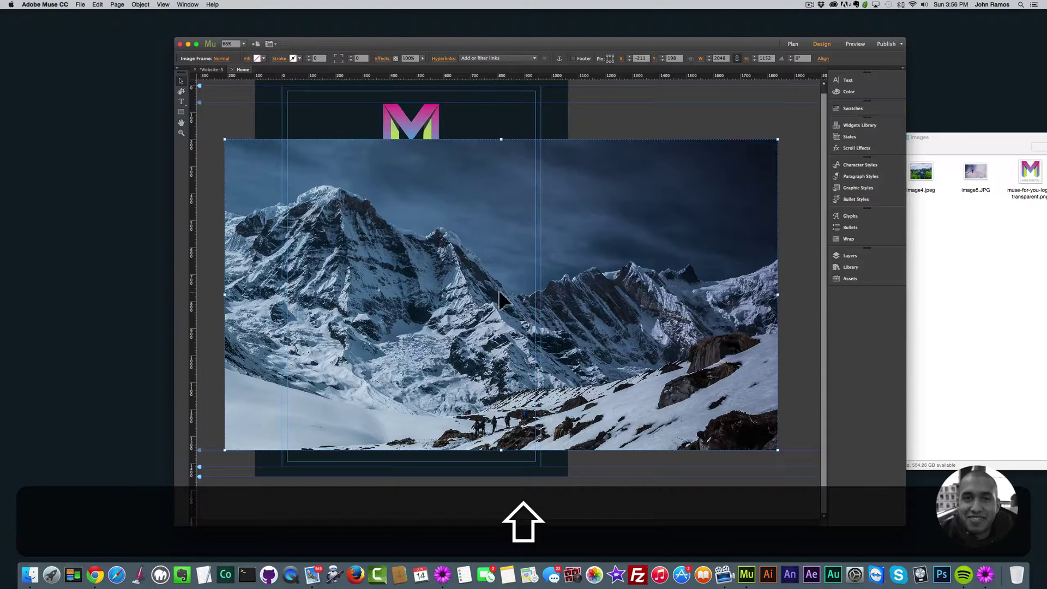
pyautogui.press('BackSpace')
pyautogui.click(181, 112)
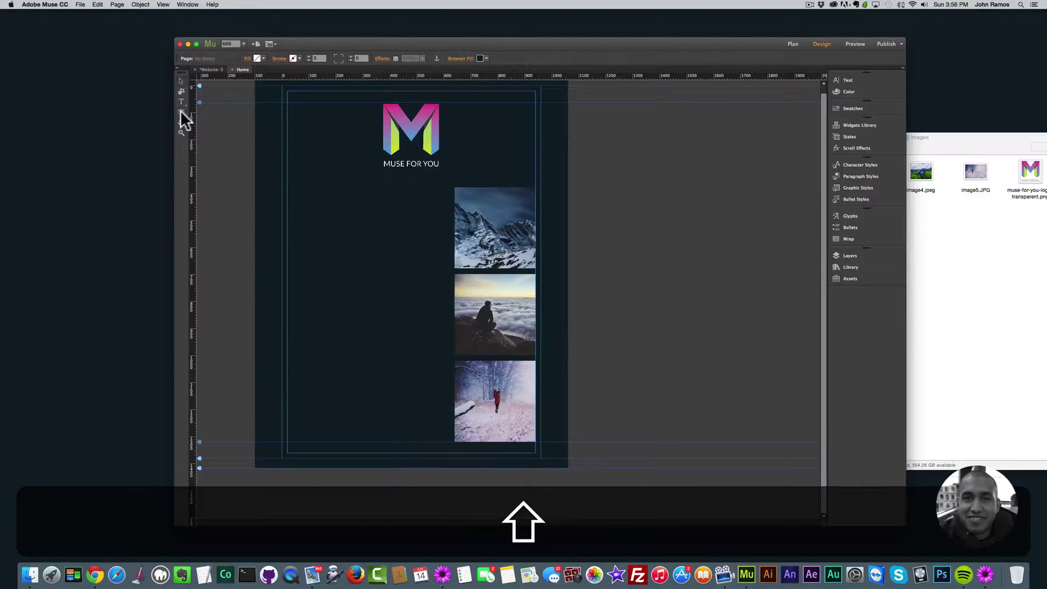
pyautogui.moveTo(326, 221); pyautogui.dragTo(412, 285)
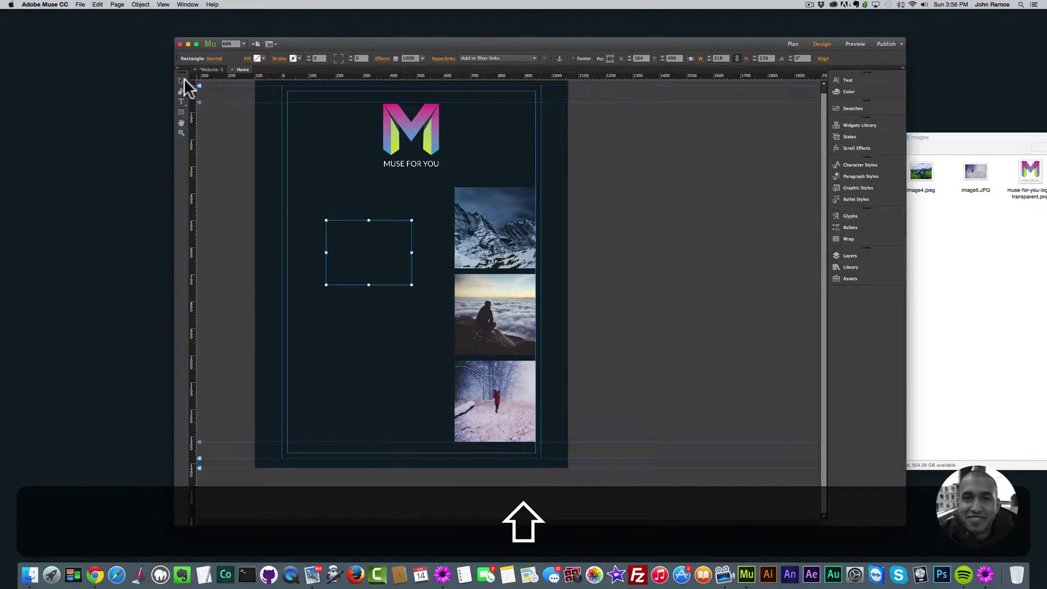
pyautogui.hotkey('shift', 'BackSpace')
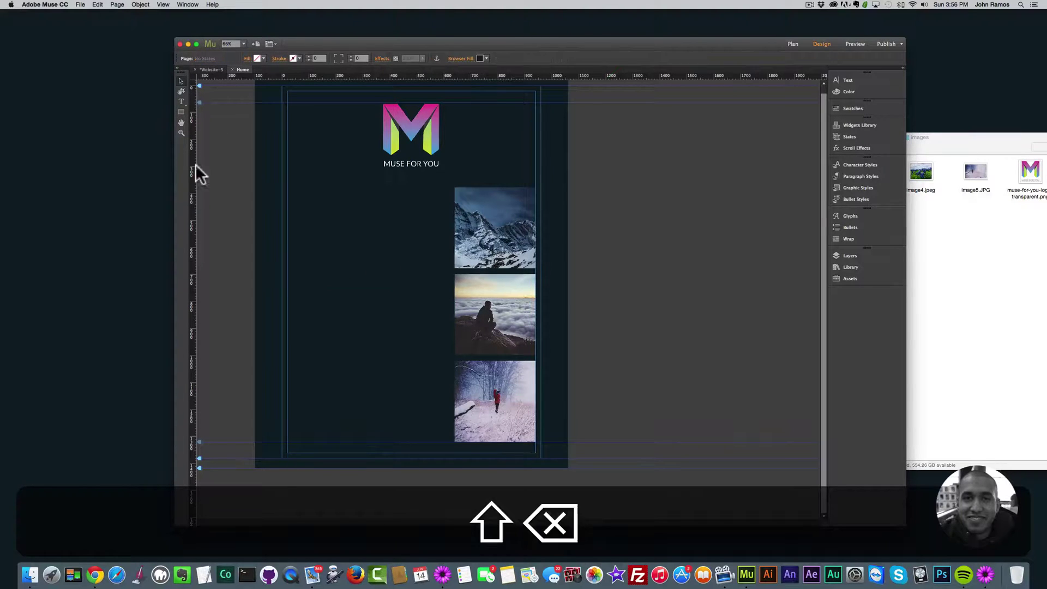
# Step: Draw a rectangle in the empty area beside the image column and set its size to 300 × 300
pyautogui.click(182, 112)
pyautogui.moveTo(291, 228); pyautogui.dragTo(357, 286)
pyautogui.click(182, 80)
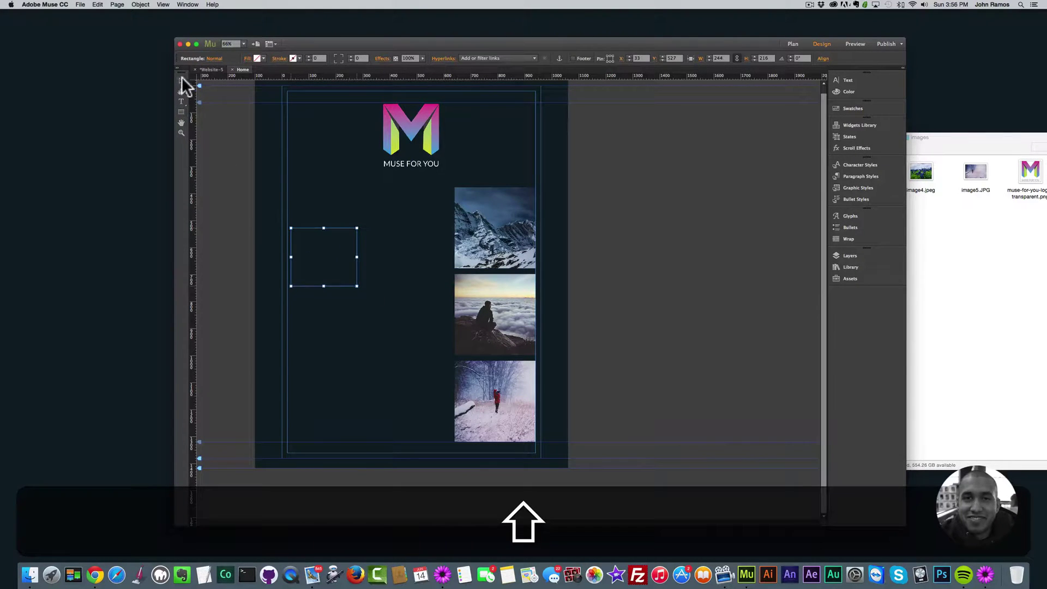
pyautogui.doubleClick(718, 58)
pyautogui.write('300')
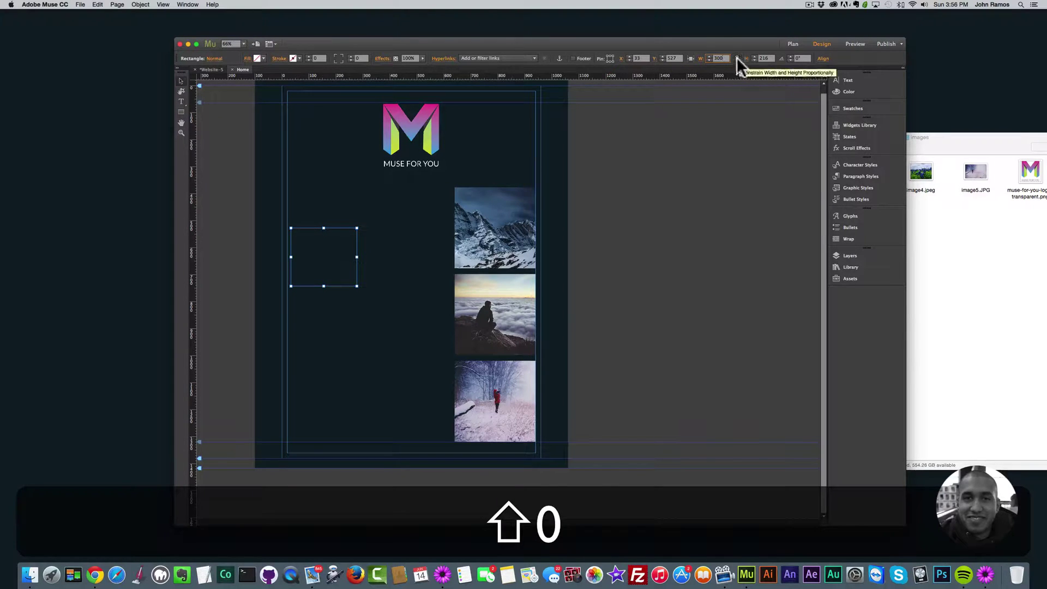
pyautogui.doubleClick(764, 57)
pyautogui.write('300')
pyautogui.press('Return')
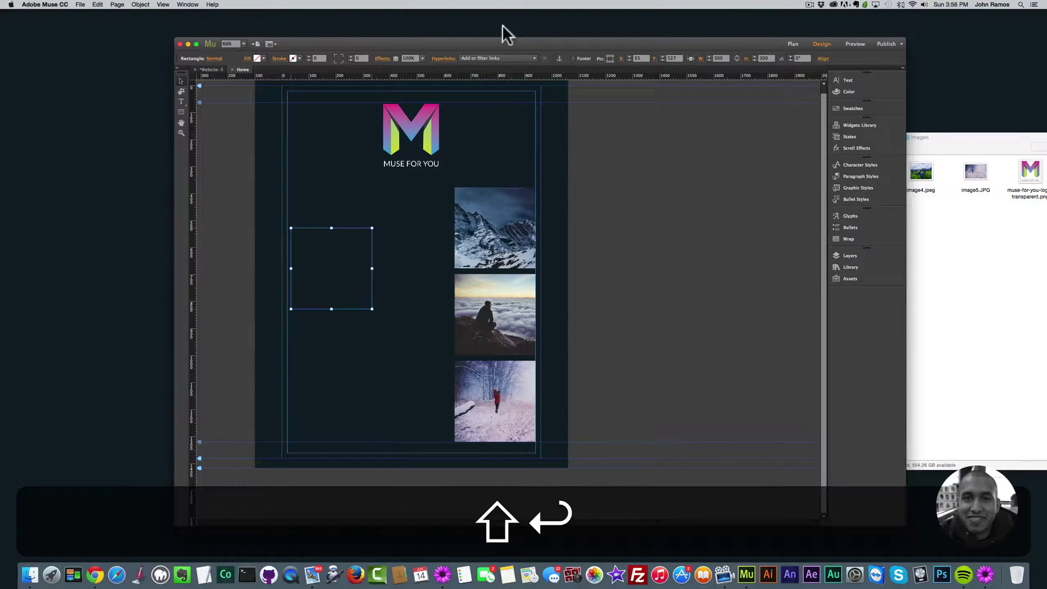
# Step: Add image5.JPG from the images folder under Muse For You 2.0 on the Videos drive as the rectangle's fill image
pyautogui.click(248, 57)
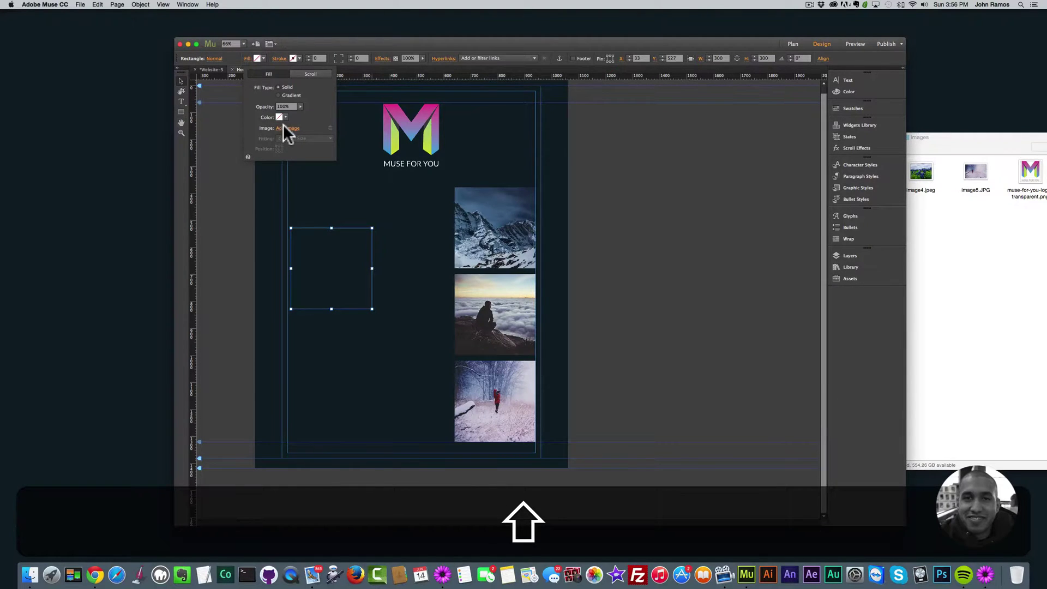
pyautogui.click(283, 124)
pyautogui.click(507, 27)
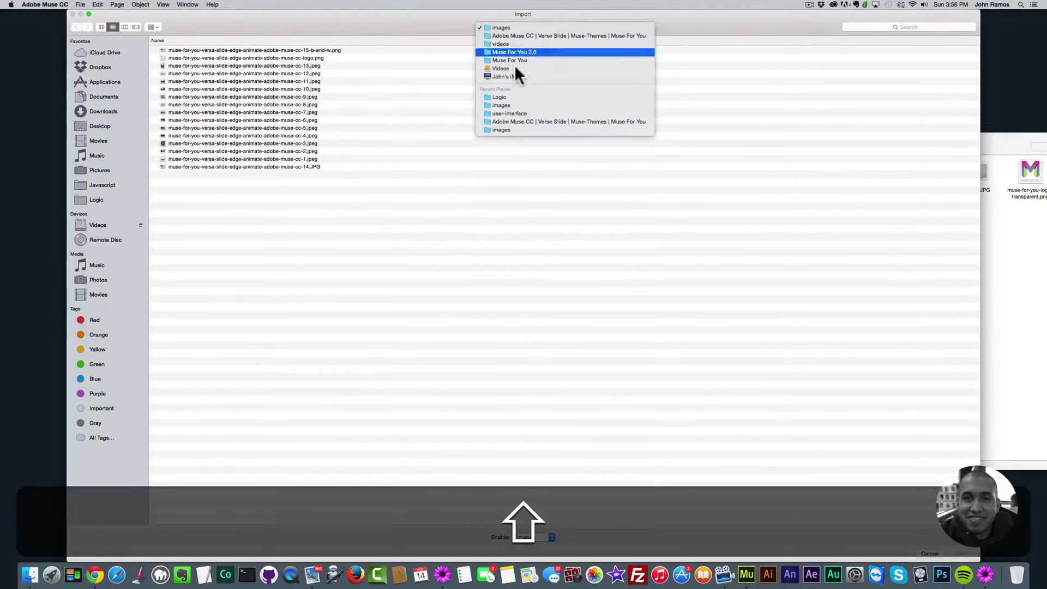
pyautogui.click(510, 106)
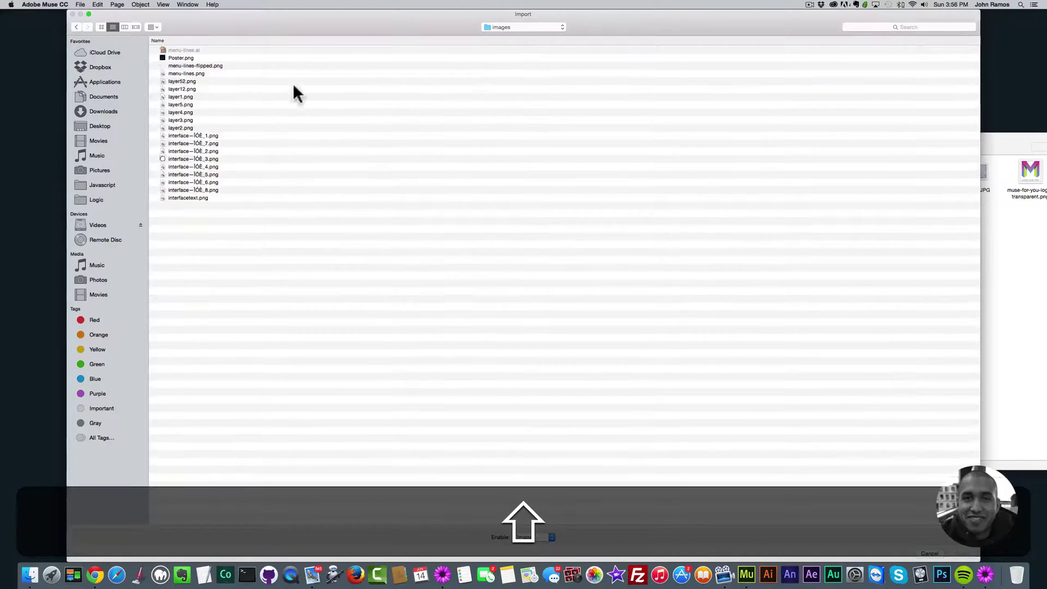
pyautogui.click(100, 222)
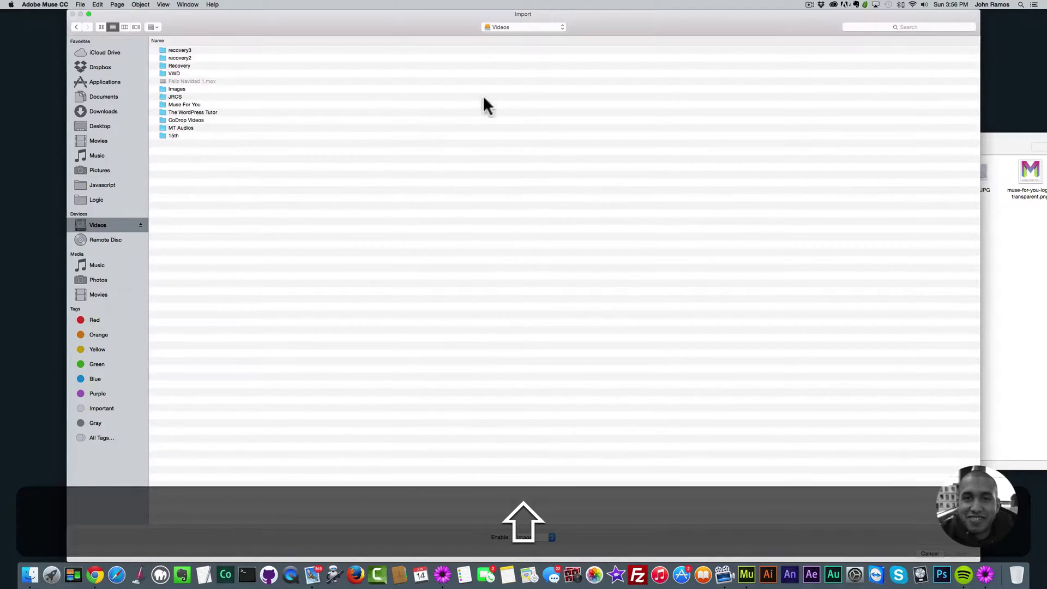
pyautogui.click(184, 104)
pyautogui.doubleClick(183, 104)
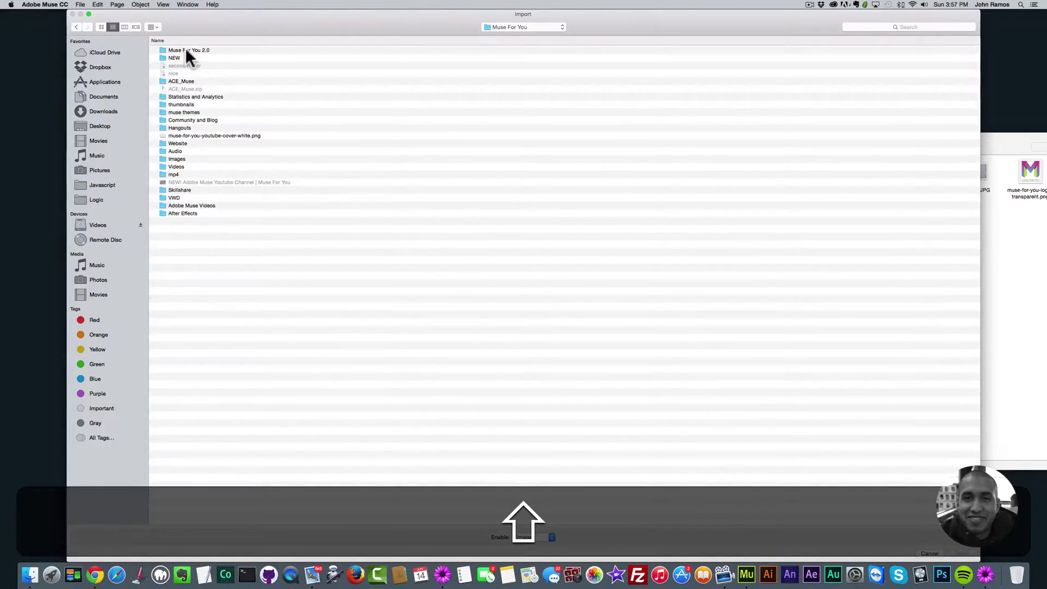
pyautogui.doubleClick(186, 49)
pyautogui.doubleClick(177, 267)
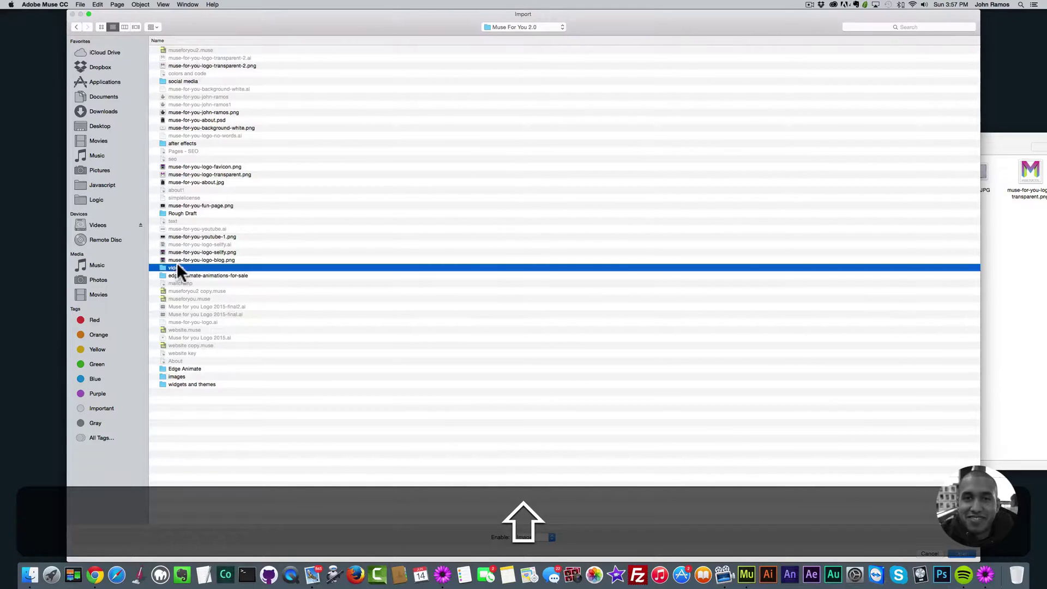
pyautogui.doubleClick(196, 47)
pyautogui.doubleClick(190, 50)
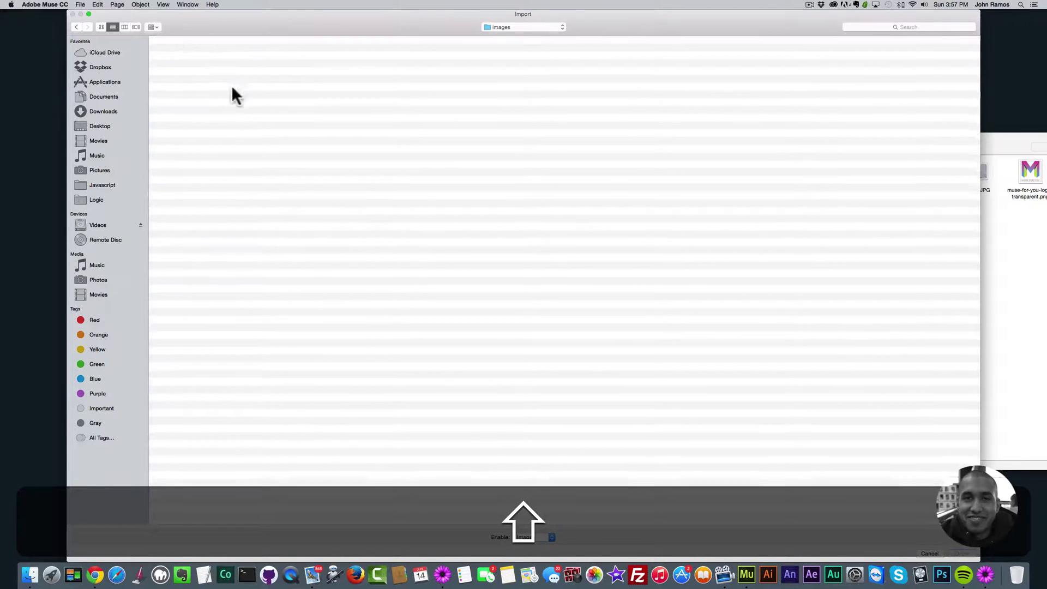
pyautogui.doubleClick(178, 88)
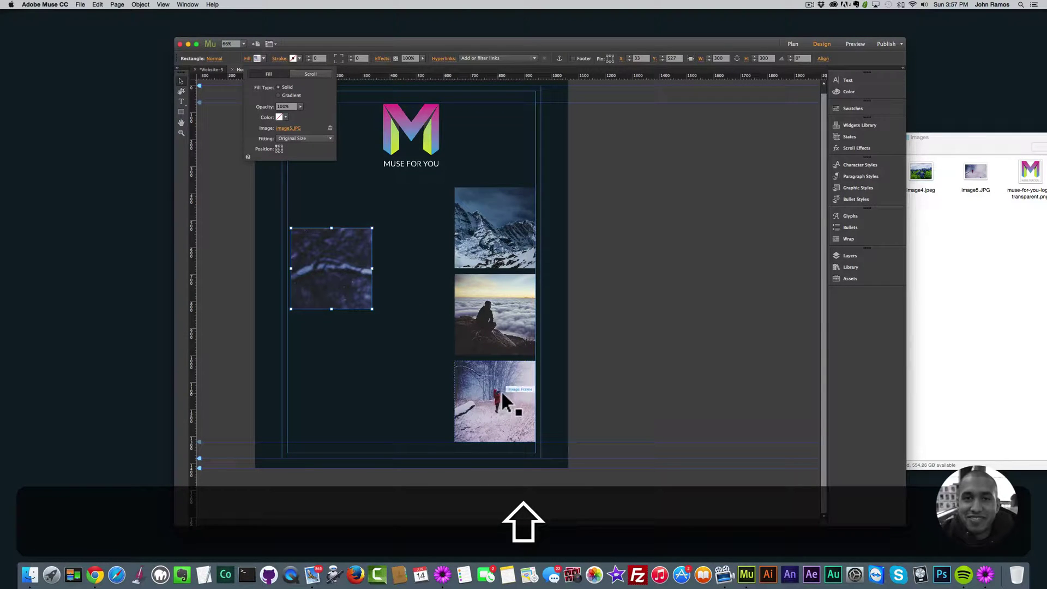
# Step: Set the rectangle's fill image fitting to Scale To Fill, try another position, and keep the image centred
pyautogui.click(287, 138)
pyautogui.click(290, 146)
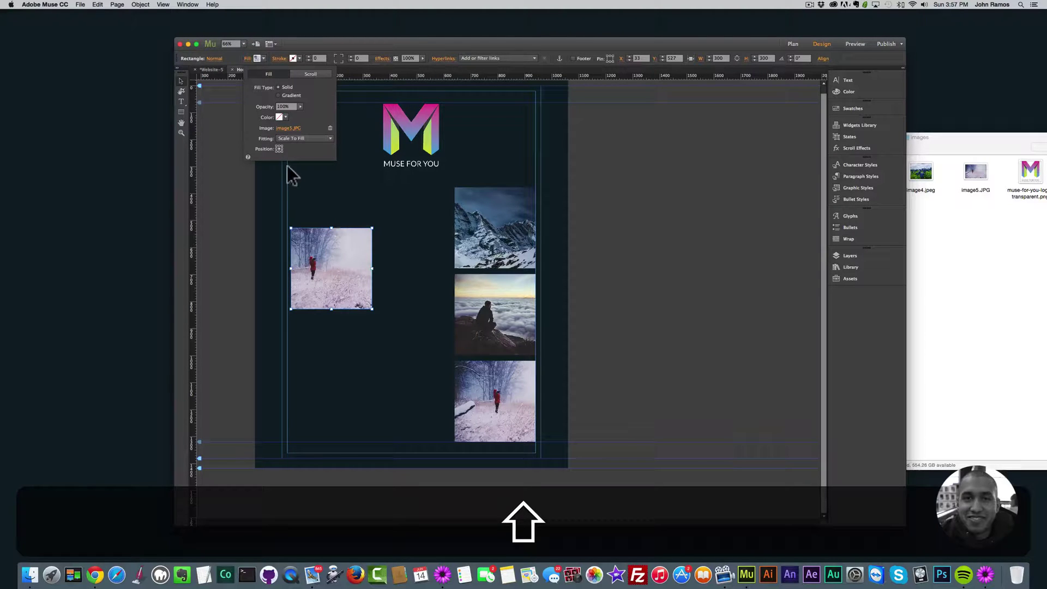
pyautogui.click(281, 146)
pyautogui.click(276, 147)
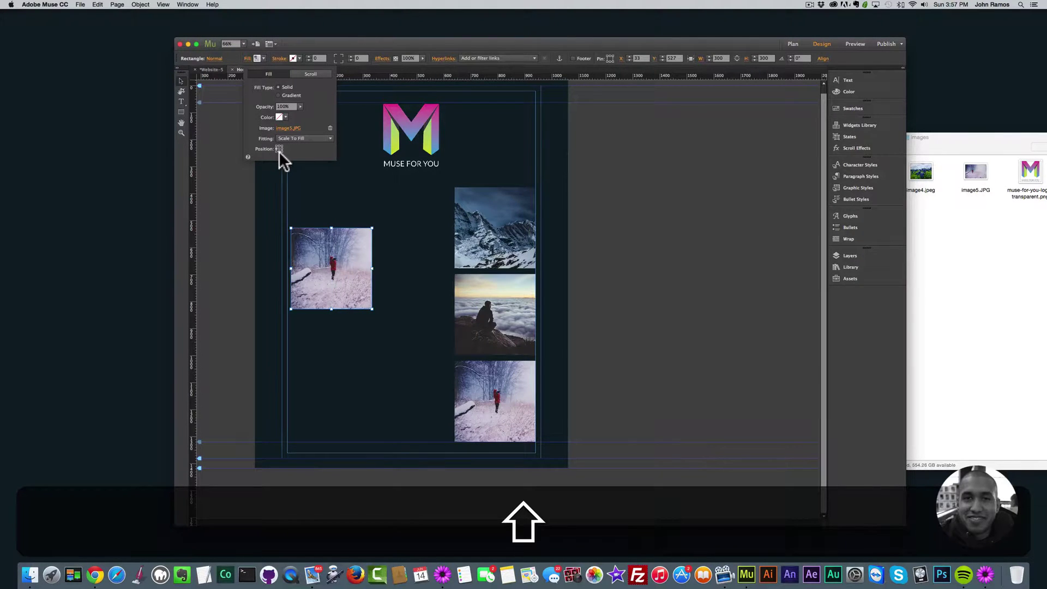
pyautogui.click(279, 150)
pyautogui.click(277, 147)
pyautogui.click(277, 146)
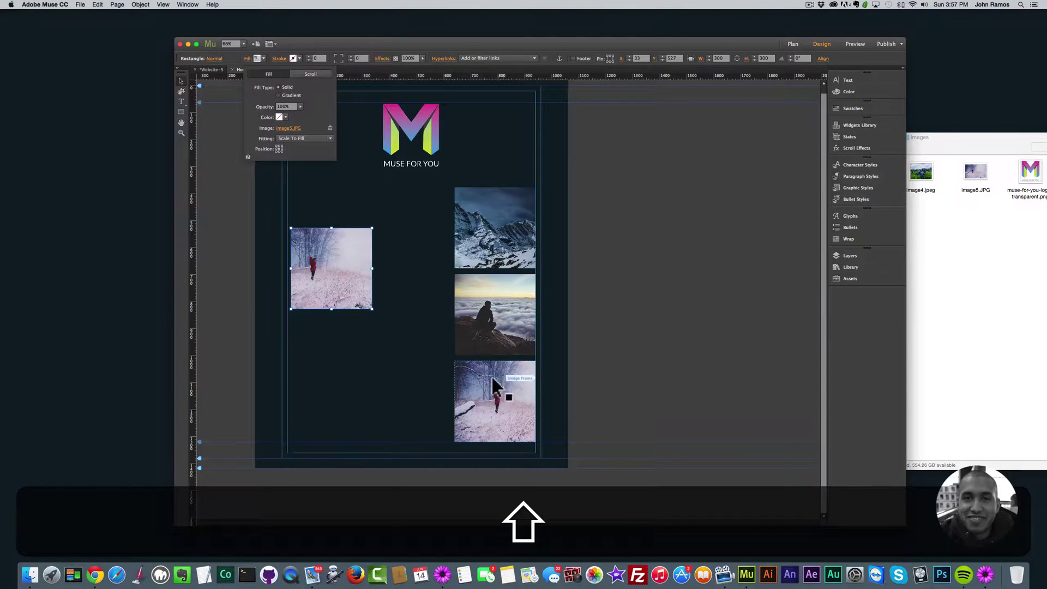
pyautogui.click(416, 352)
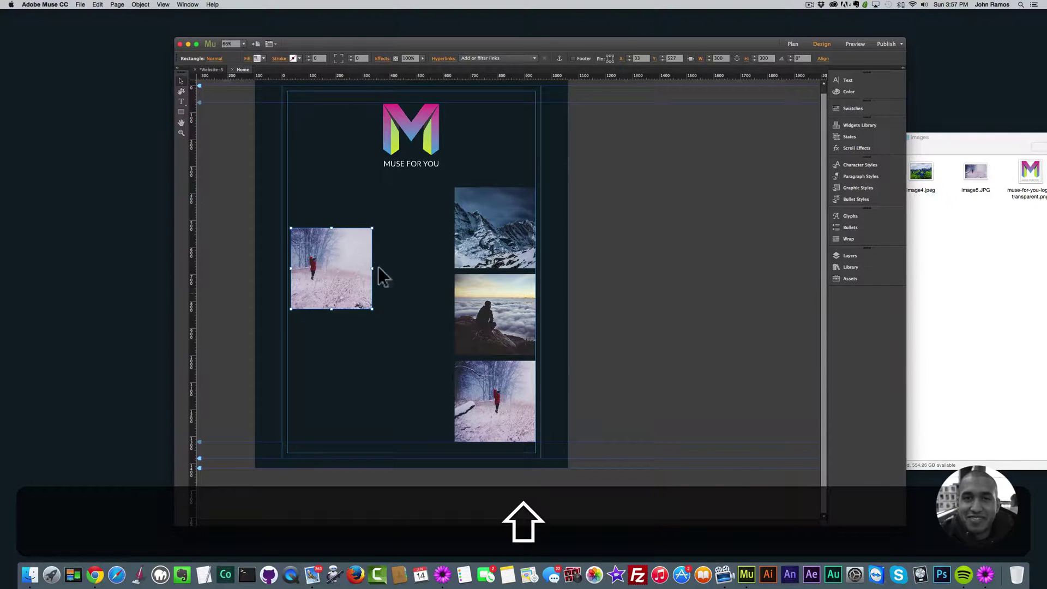
# Step: Look over the filled rectangle's context options and move the rectangle beside the bottom snow image of the column
pyautogui.click(333, 247)
pyautogui.rightClick(332, 248)
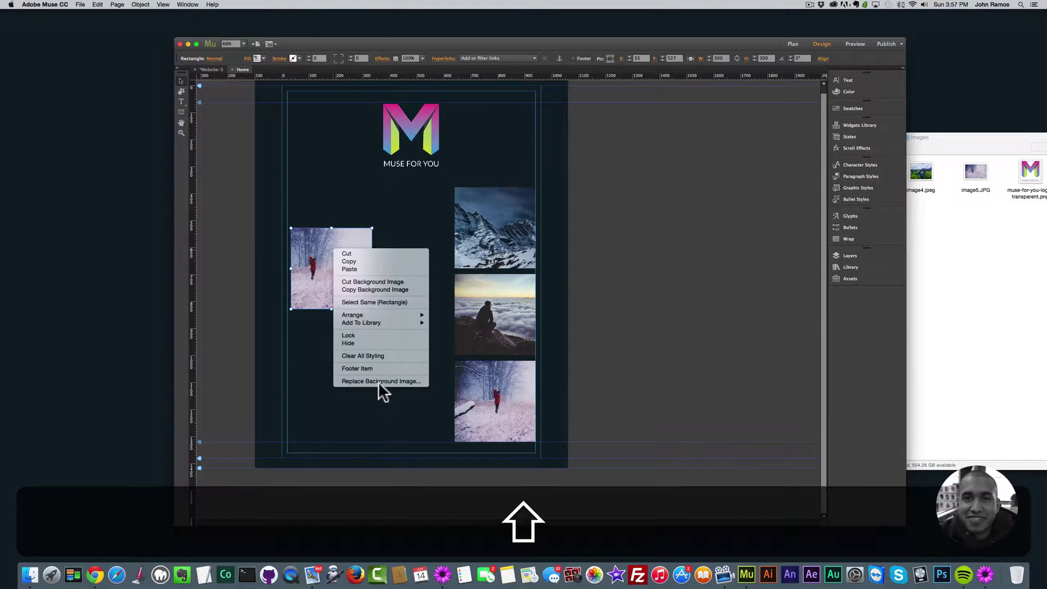
pyautogui.click(317, 270)
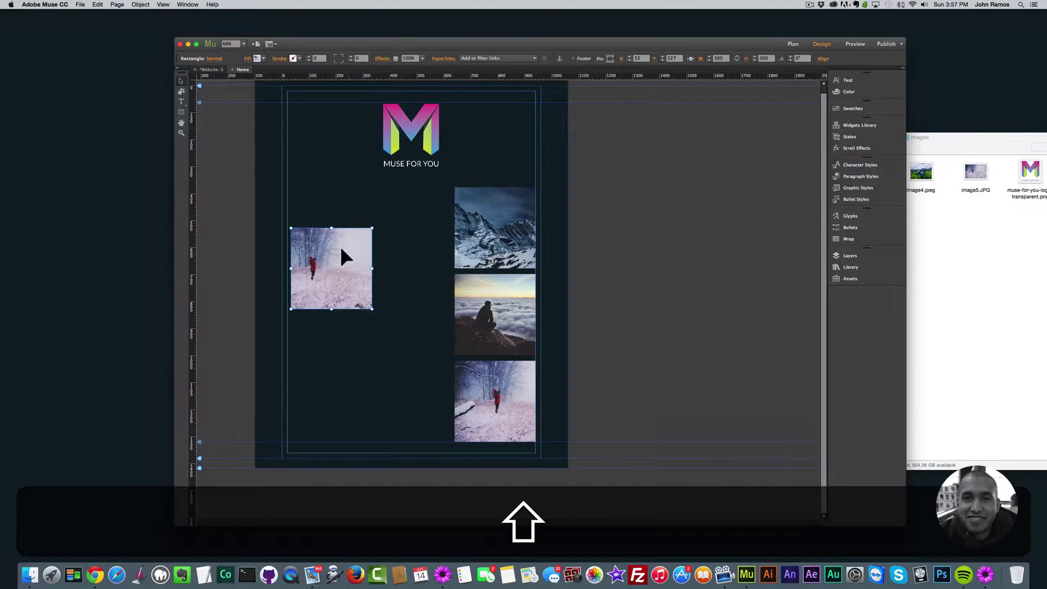
pyautogui.moveTo(352, 276); pyautogui.dragTo(410, 408)
# Step: Open the image properties of the bottom snow image in the column and enter the tooltip "Lady taking a photo"
pyautogui.click(499, 406)
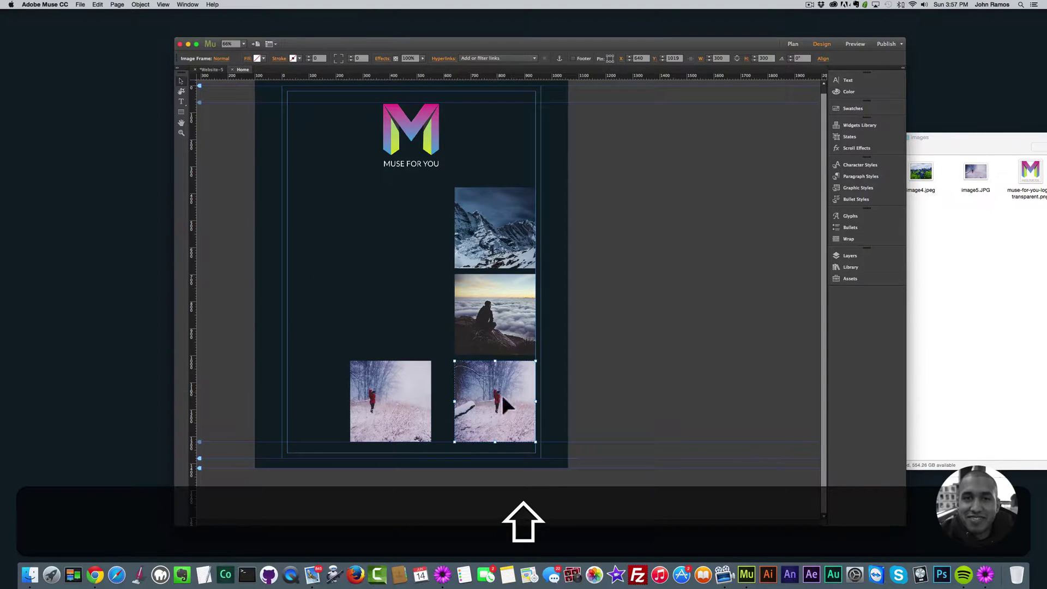
pyautogui.rightClick(495, 385)
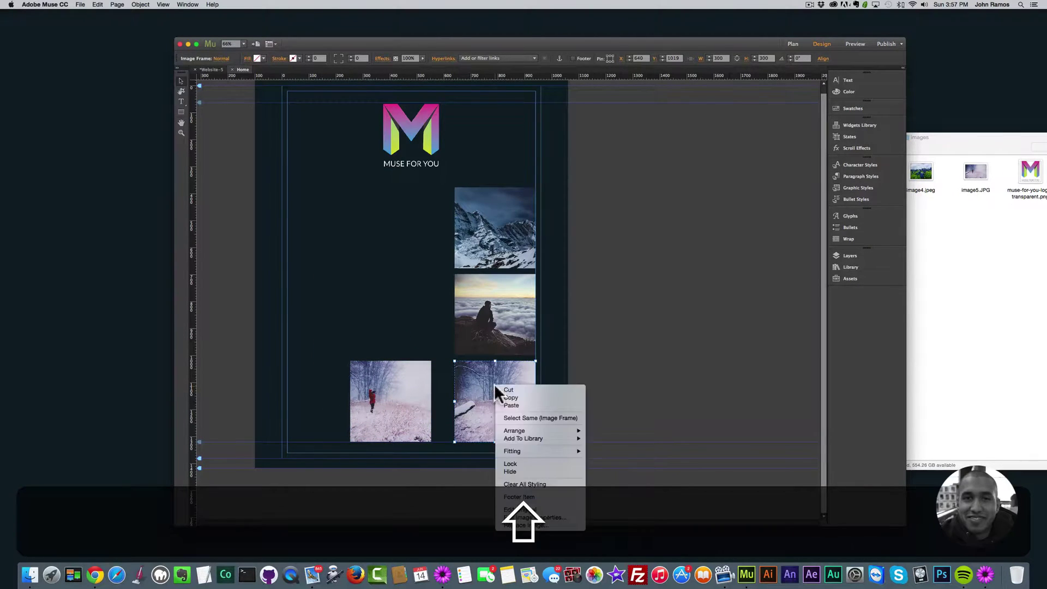
pyautogui.click(539, 518)
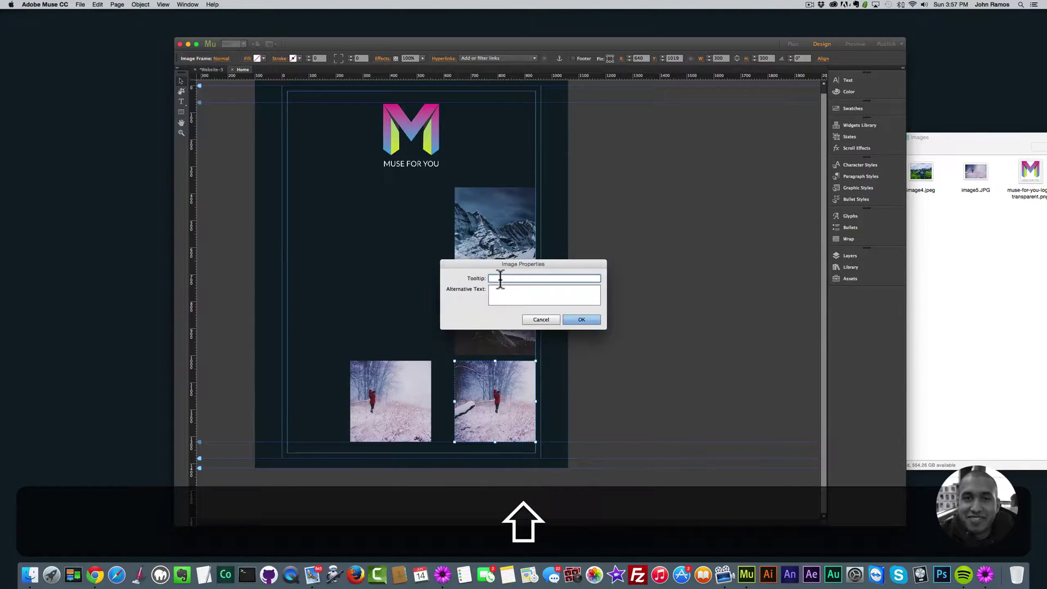
pyautogui.write('I.')
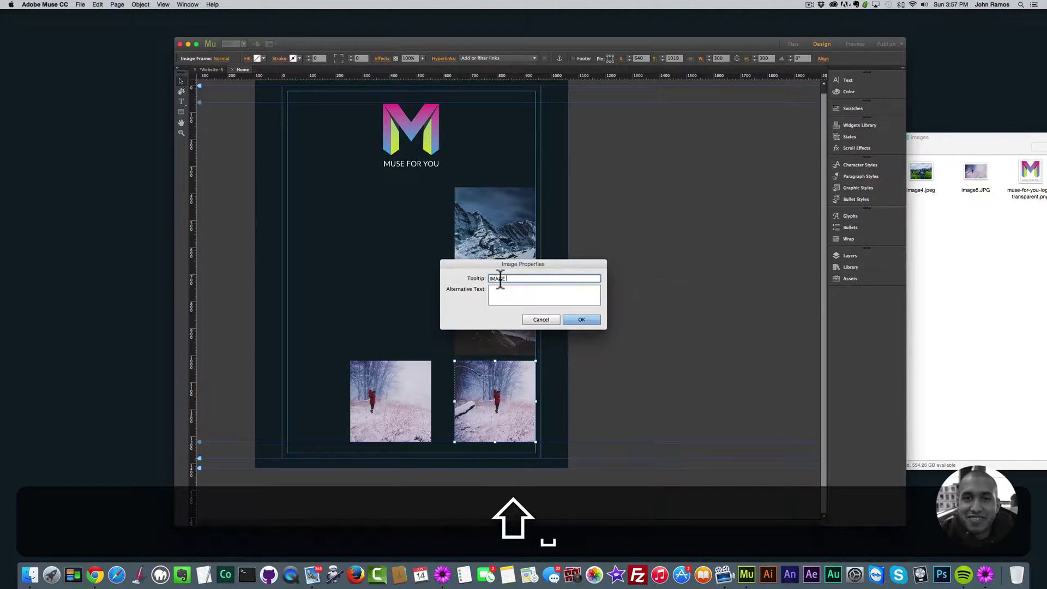
pyautogui.press('BackSpace')
pyautogui.press('BackSpace')
pyautogui.write('Lady takin ga')
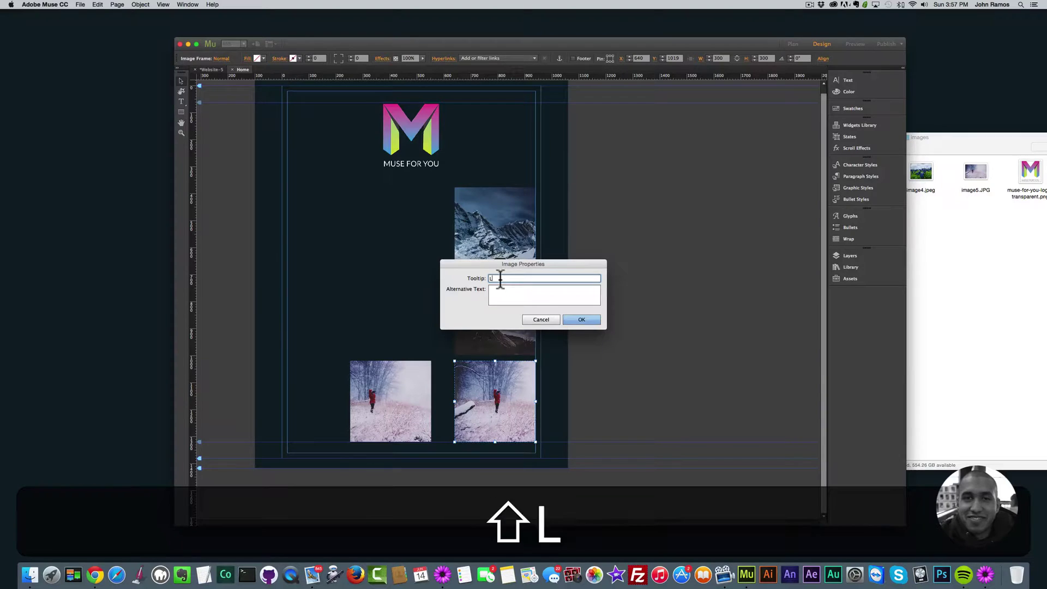
pyautogui.press('BackSpace')
pyautogui.press('BackSpace')
pyautogui.press('BackSpace')
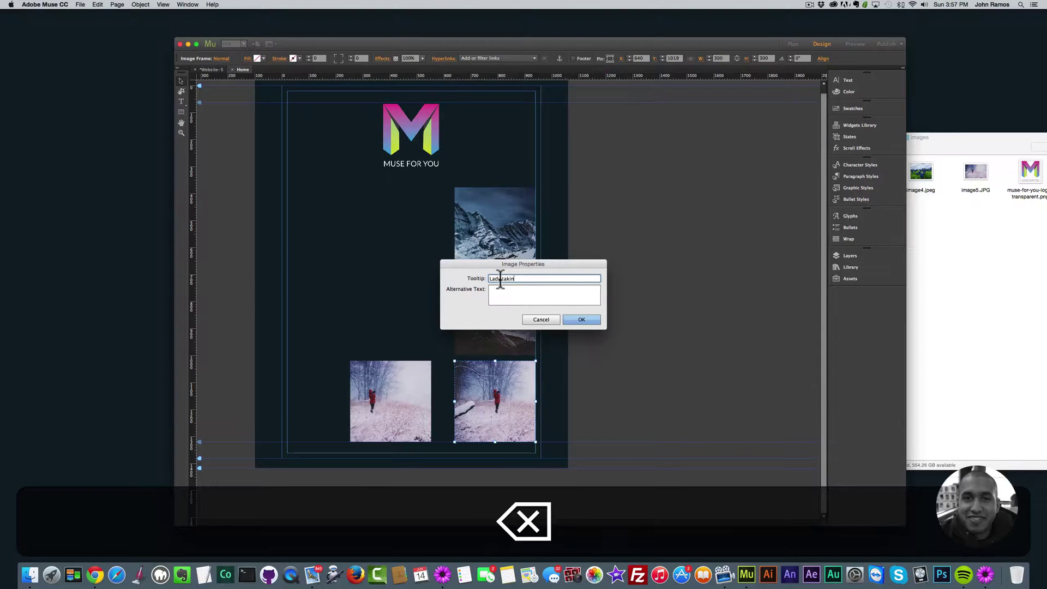
pyautogui.write('ga')
pyautogui.press('BackSpace')
pyautogui.write('a photo')
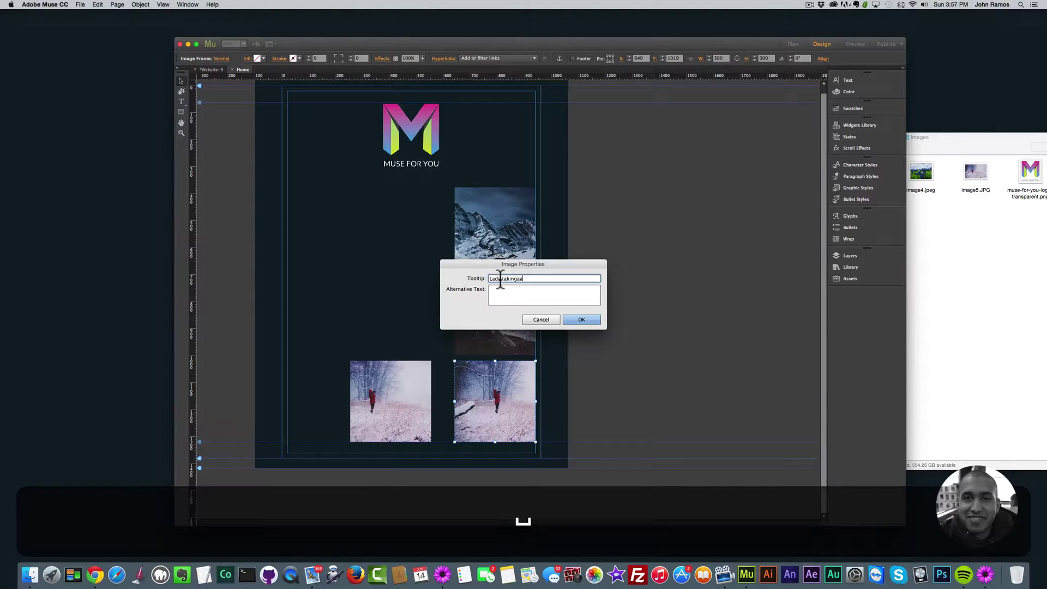
# Step: Set the snow image's alternative text to "Lady taking a photo in the snow" and apply the image properties
pyautogui.press('Tab')
pyautogui.press('shift')
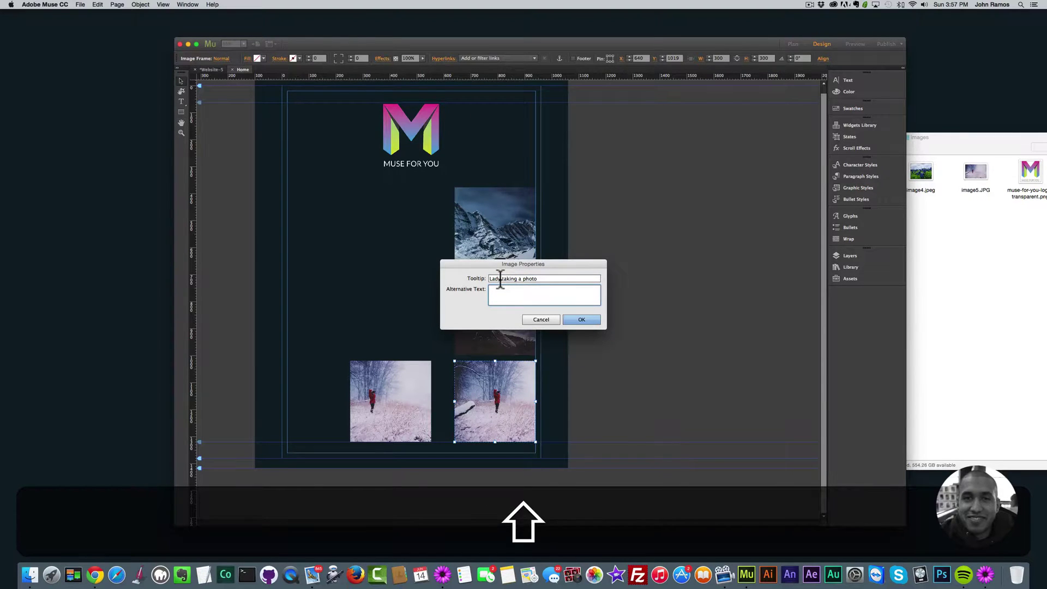
pyautogui.write('This is an i')
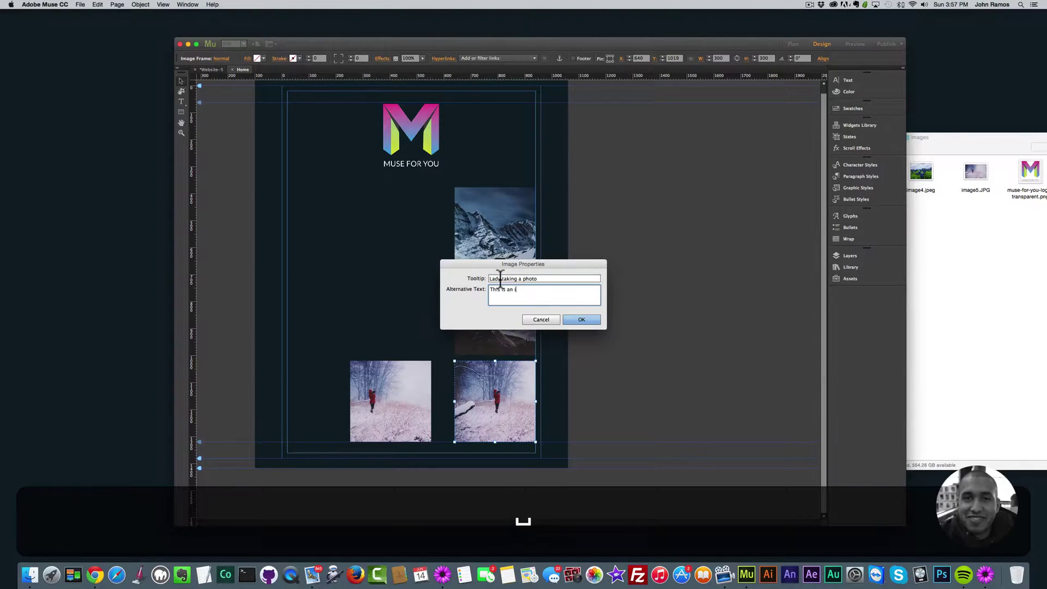
pyautogui.write('mage of a lady t')
pyautogui.press('super+a')
pyautogui.write('Lady taking a photo in the snow')
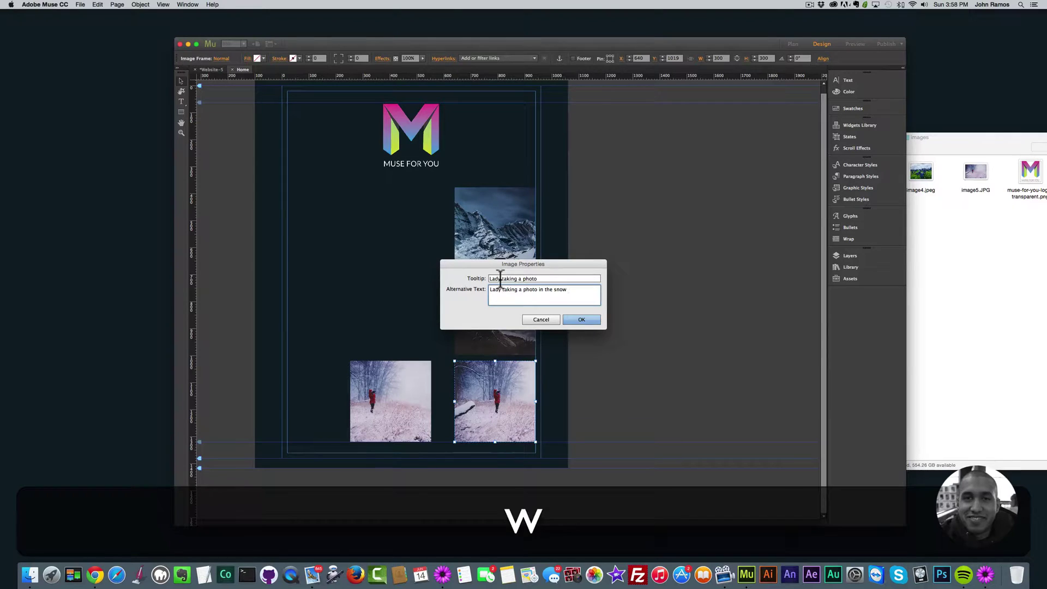
pyautogui.click(570, 320)
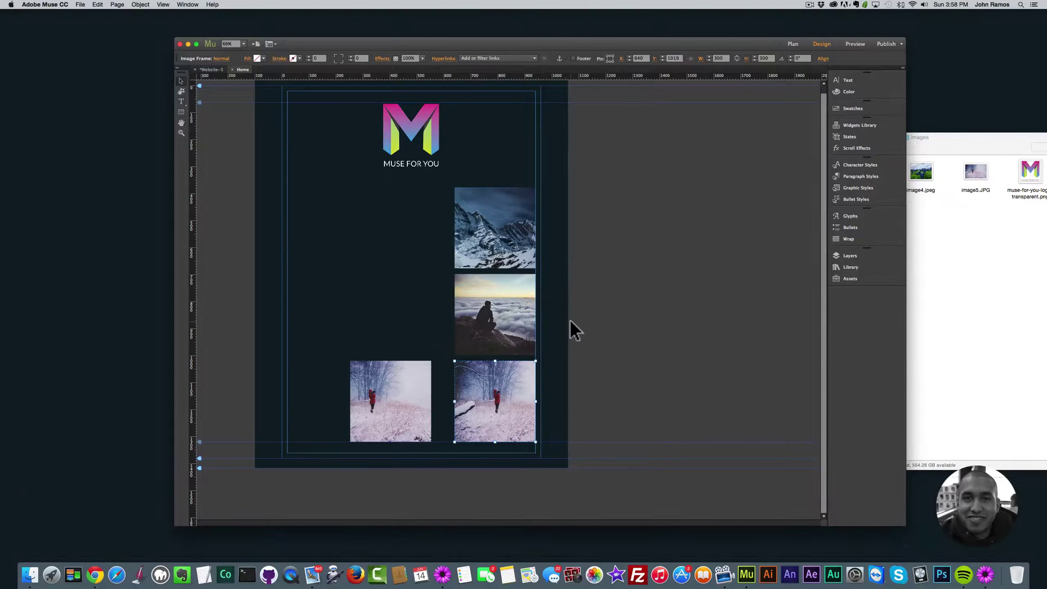
# Step: Preview the page in the browser and compare the tooltips of the placed snow image and the filled rectangle
pyautogui.press('shift+super+e')
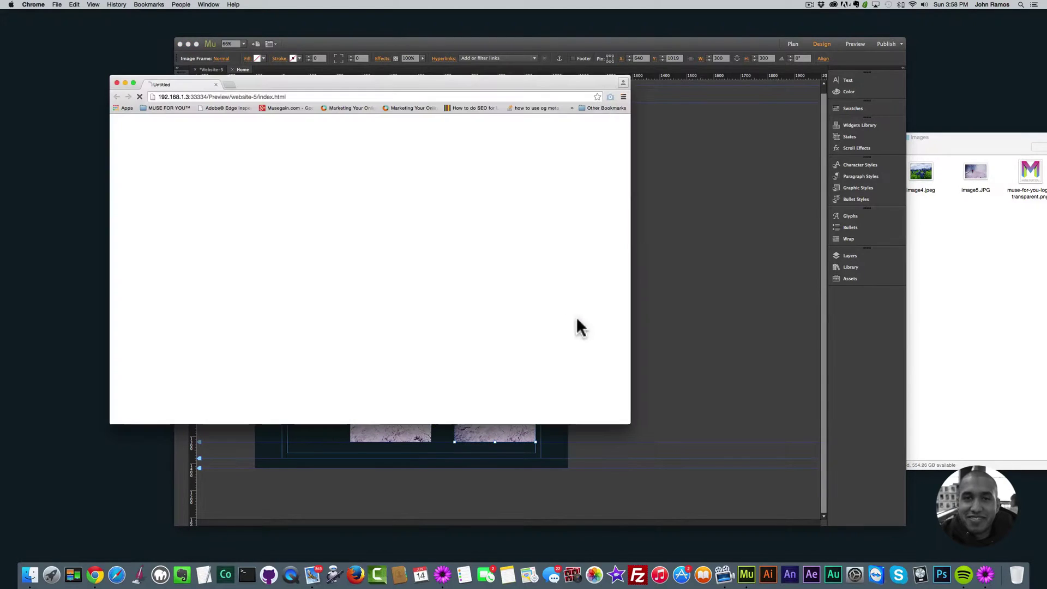
pyautogui.scroll(-10, 480, 278)
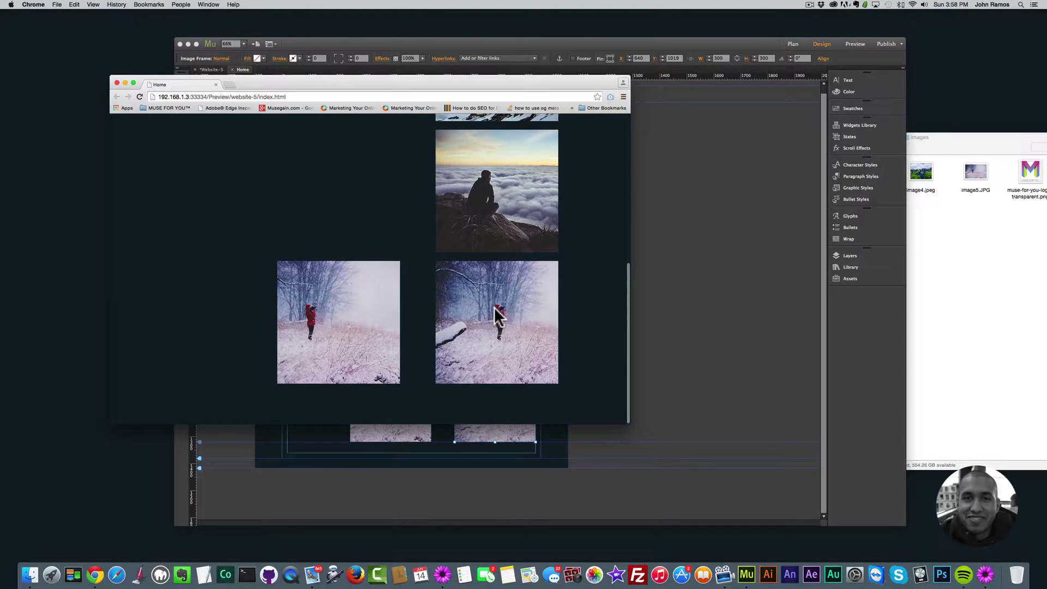
pyautogui.moveTo(497, 316)
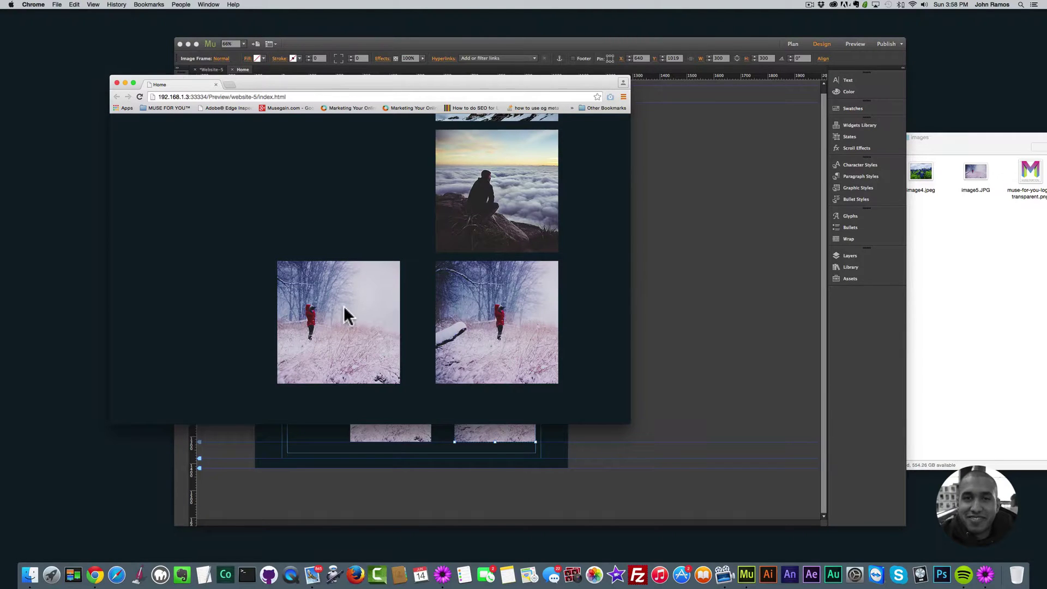
pyautogui.scroll(10, 344, 305)
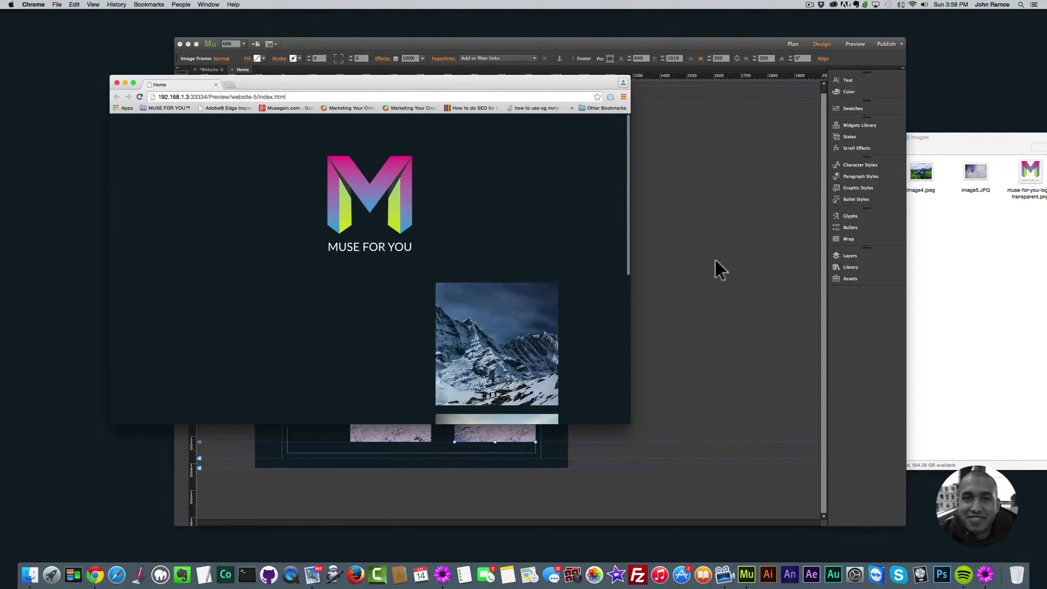
# Step: Return to Adobe Muse, open the logo's image properties and enter the tooltip "Muse For You Logo"
pyautogui.click(716, 260)
pyautogui.rightClick(418, 127)
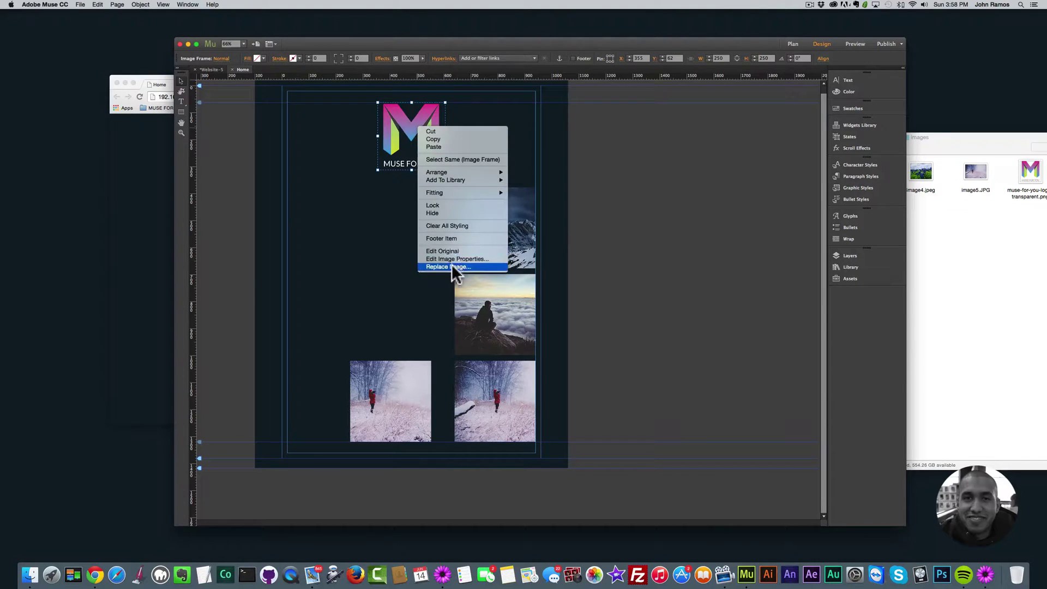
pyautogui.click(451, 259)
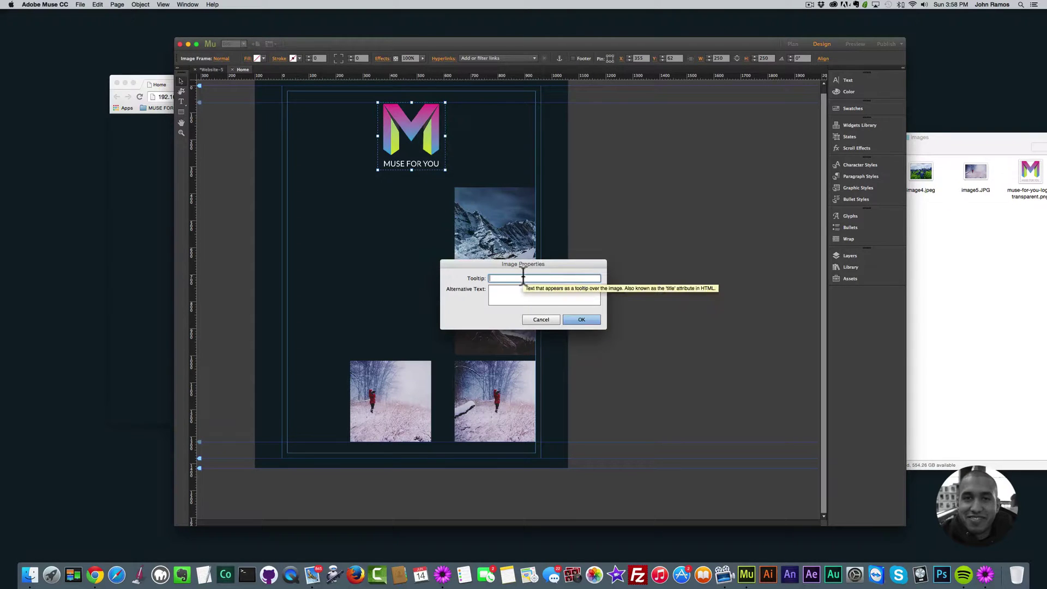
pyautogui.write('Muse For You Lo')
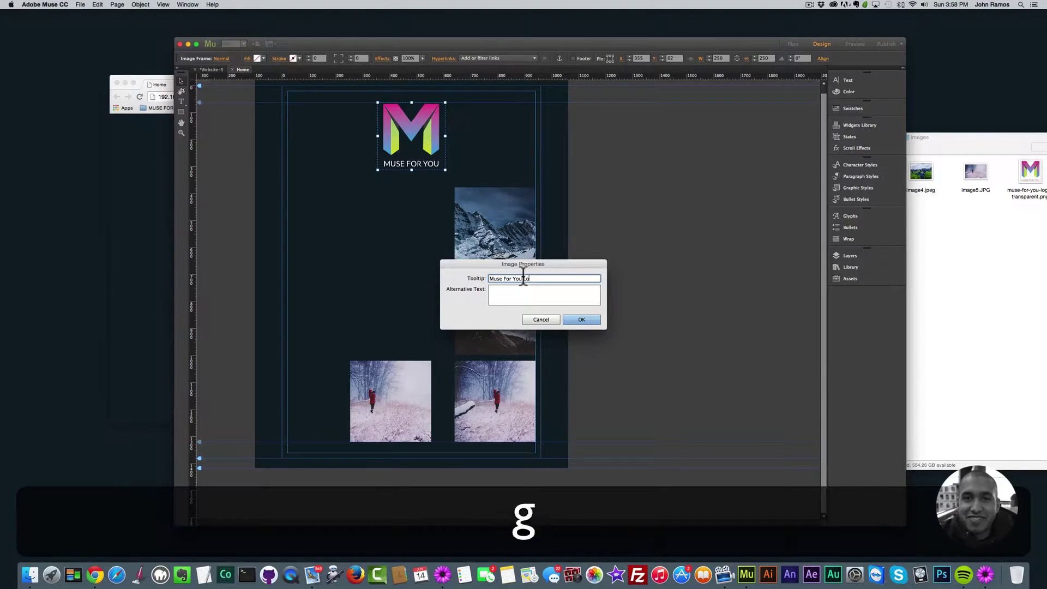
pyautogui.write('go')
# Step: Set the logo's alternative text to "Logo of Muse For You." and apply the image properties
pyautogui.press('Tab')
pyautogui.write('Logo foM')
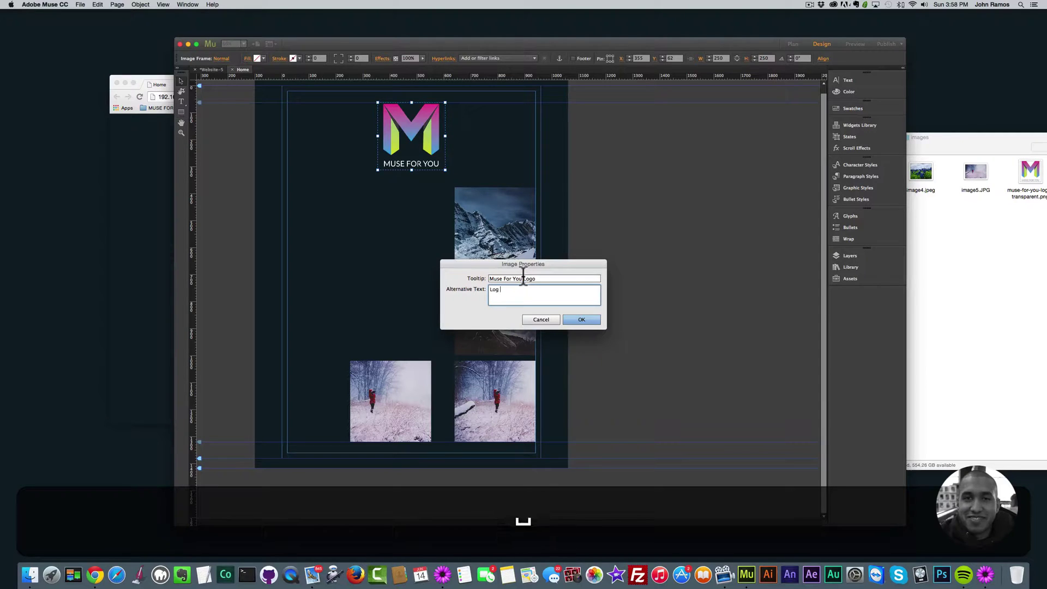
pyautogui.press('BackSpace')
pyautogui.write('f Muse For You')
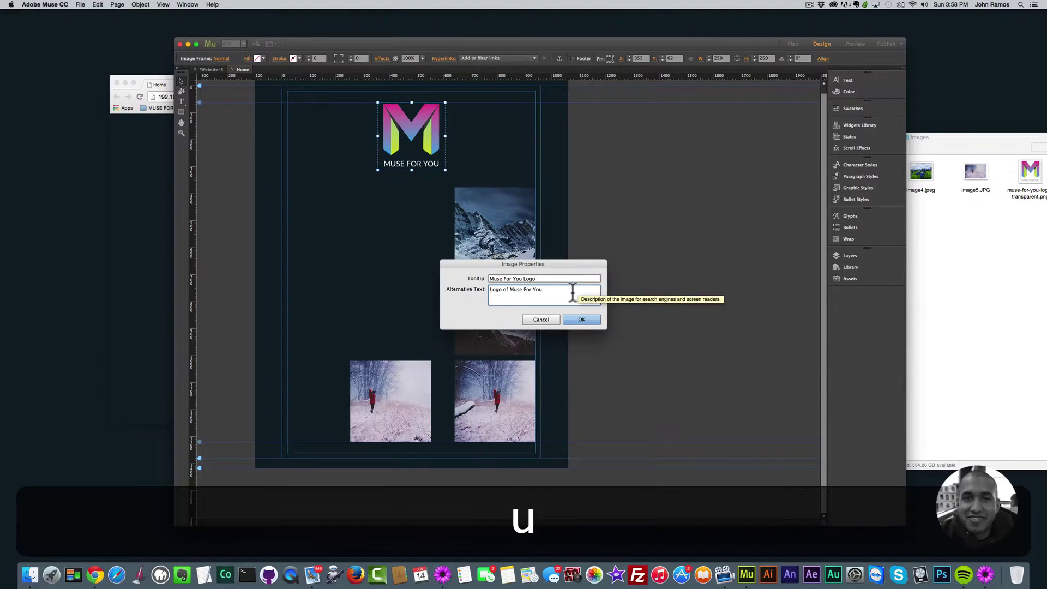
pyautogui.write('.')
pyautogui.click(581, 319)
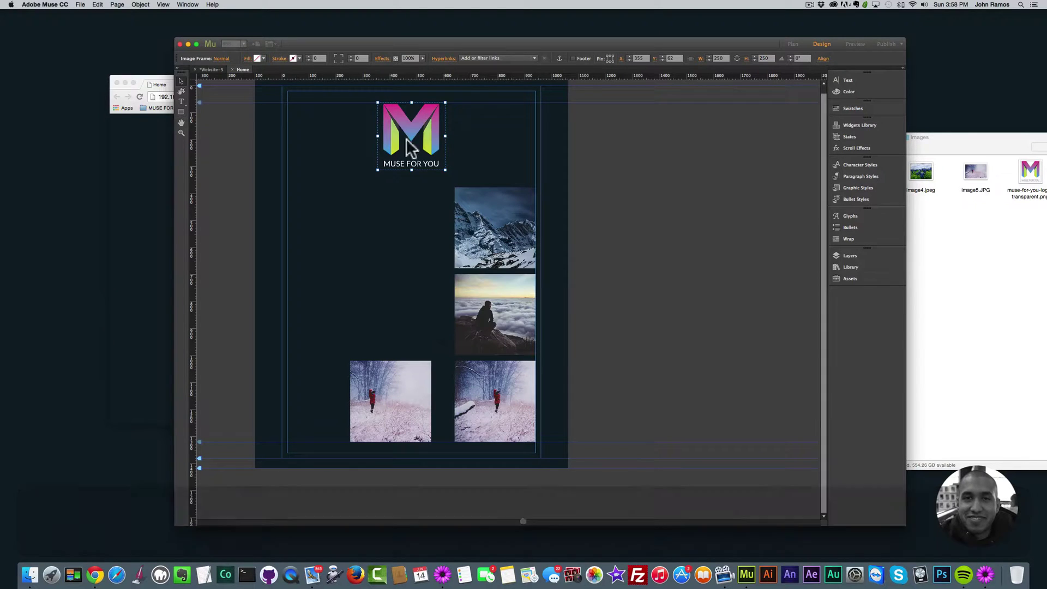
# Step: Preview the page in the browser, check the logo's tooltip, and return to Adobe Muse
pyautogui.press('shift+super+e')
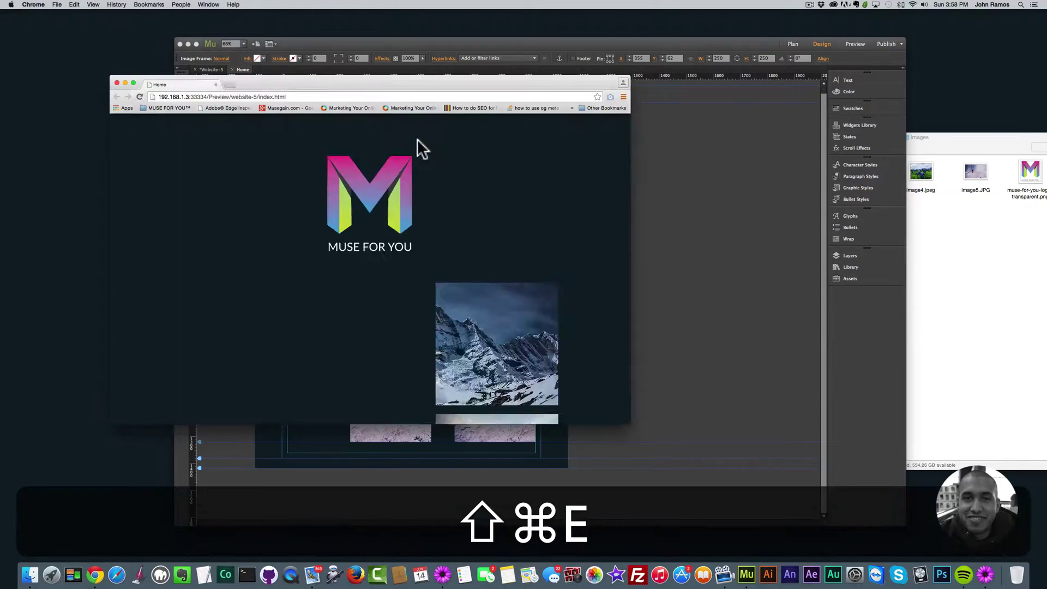
pyautogui.moveTo(368, 207)
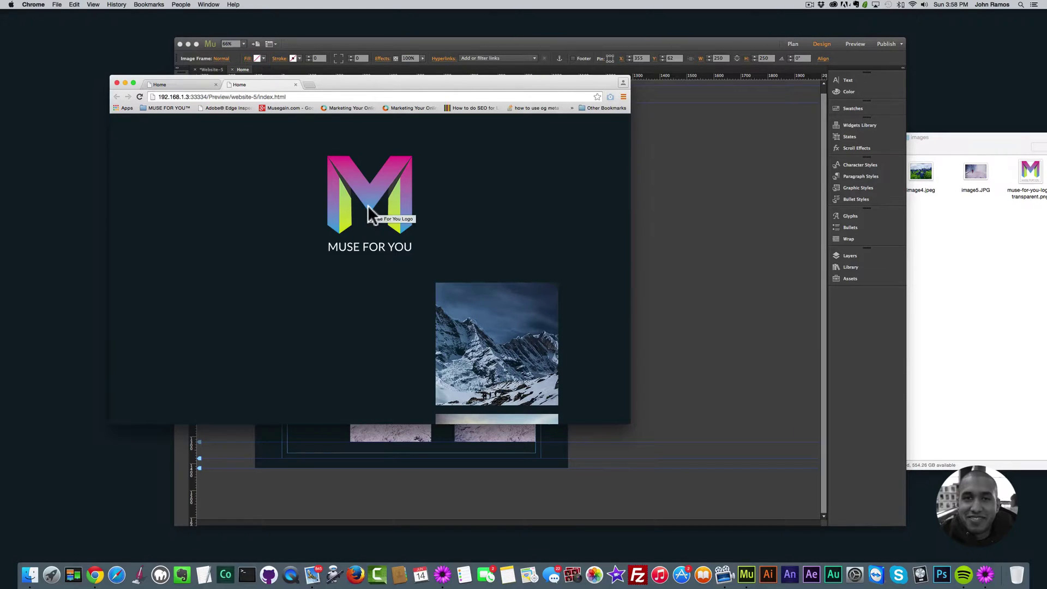
pyautogui.scroll(-5, 367, 205)
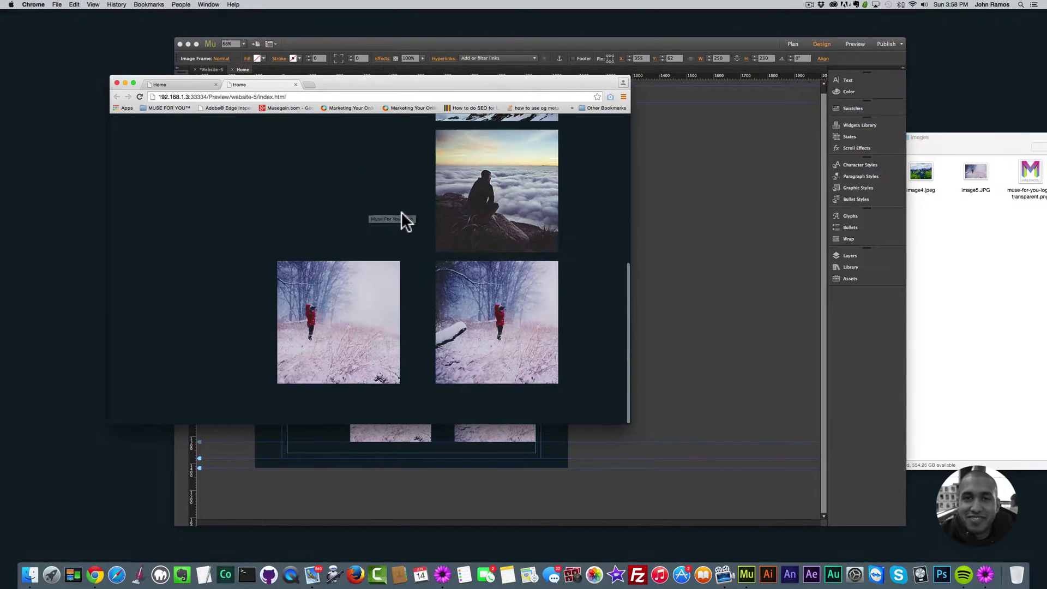
pyautogui.scroll(8, 470, 284)
pyautogui.click(672, 262)
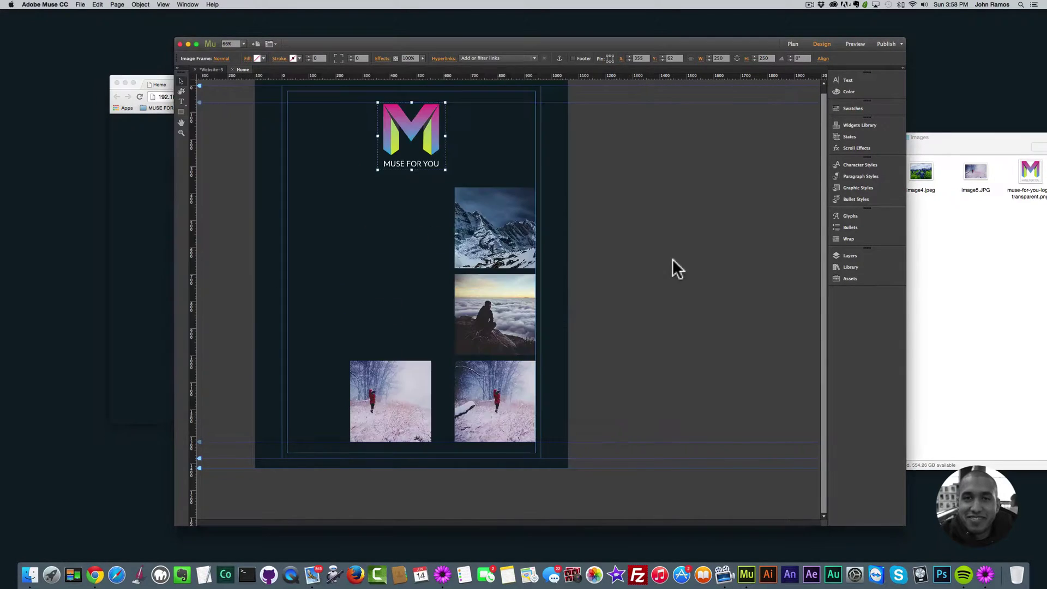
pyautogui.click(1000, 261)
pyautogui.click(925, 172)
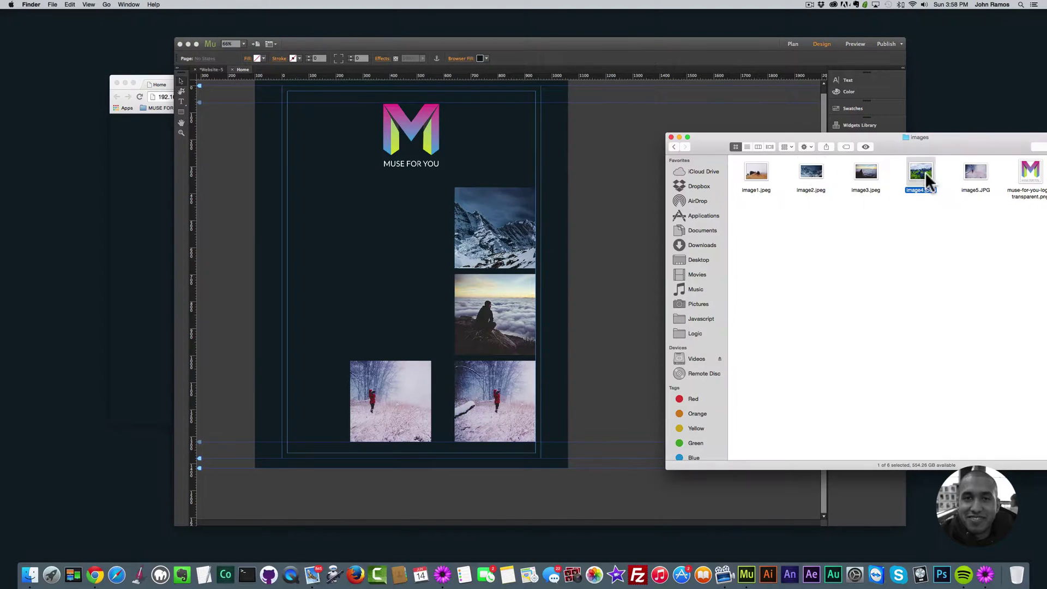
pyautogui.moveTo(928, 170); pyautogui.dragTo(667, 238)
# Step: Move the image-filled rectangle to the page's left edge and back beside the bottom snow image
pyautogui.click(377, 378)
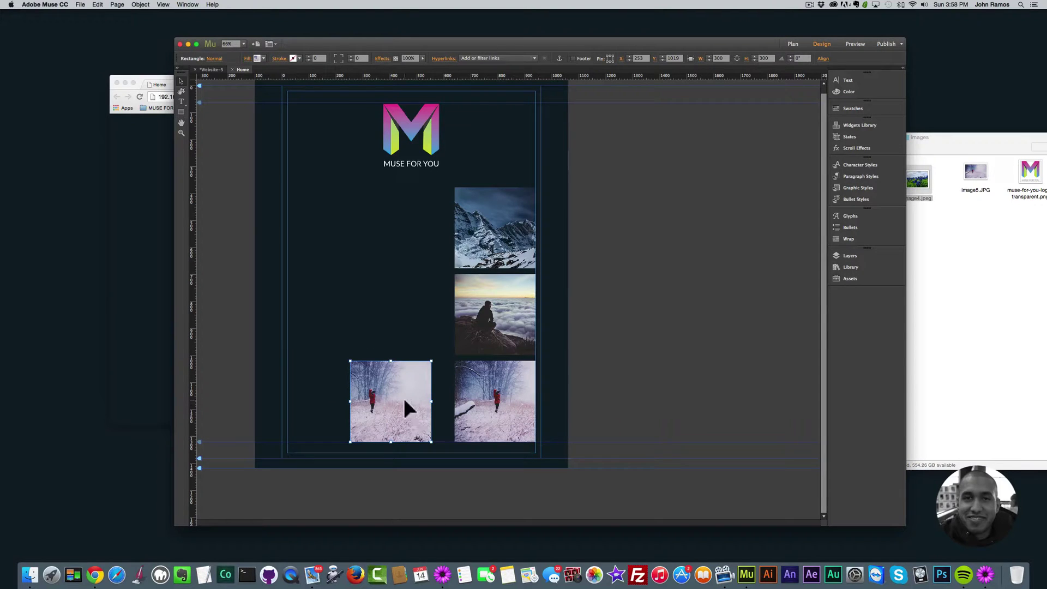
pyautogui.moveTo(397, 402); pyautogui.dragTo(327, 293)
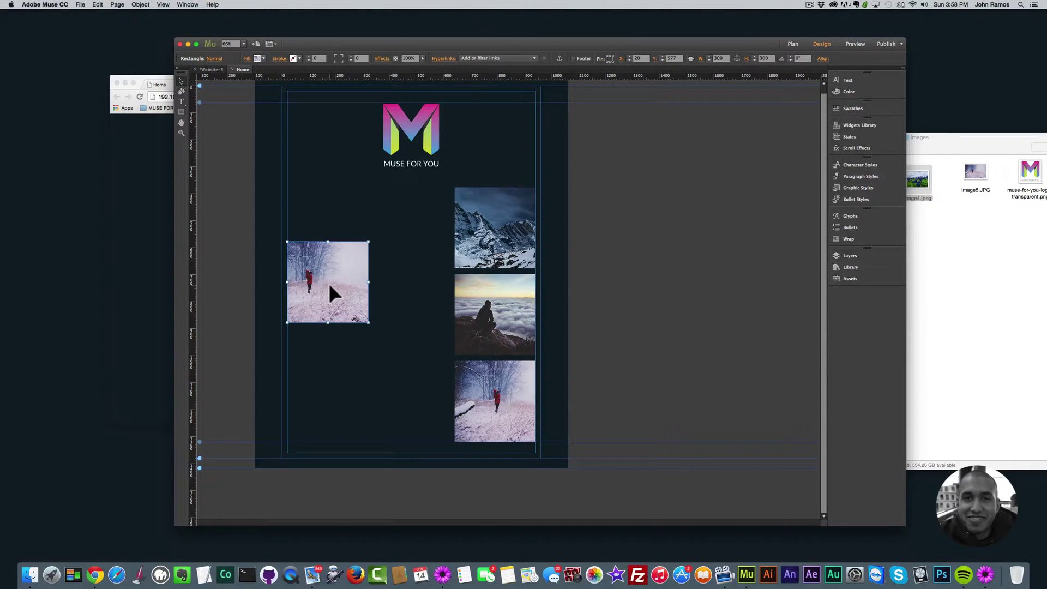
pyautogui.moveTo(330, 286); pyautogui.dragTo(319, 283)
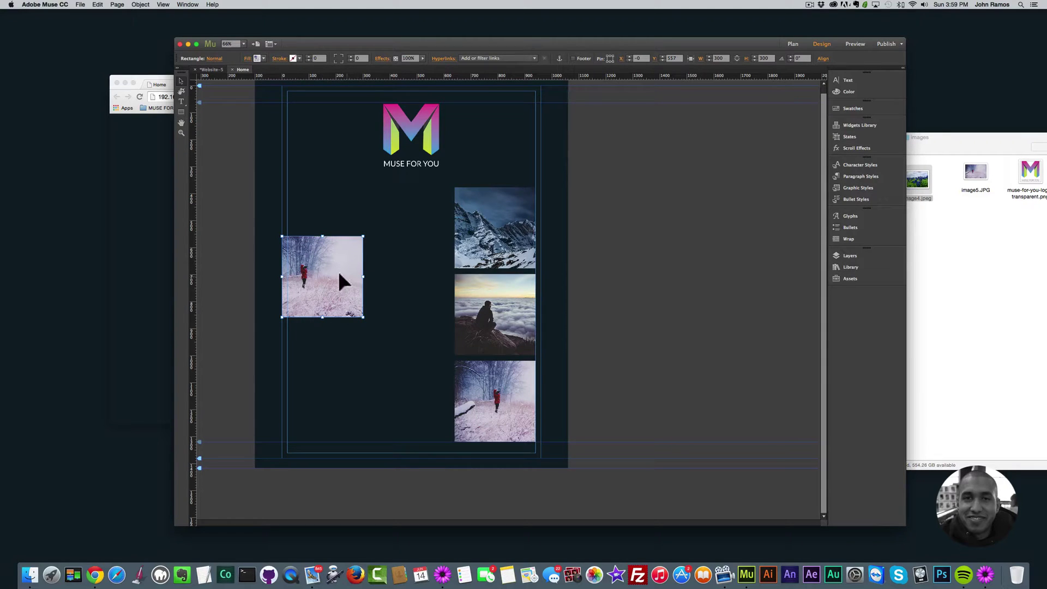
pyautogui.moveTo(337, 268); pyautogui.dragTo(417, 395)
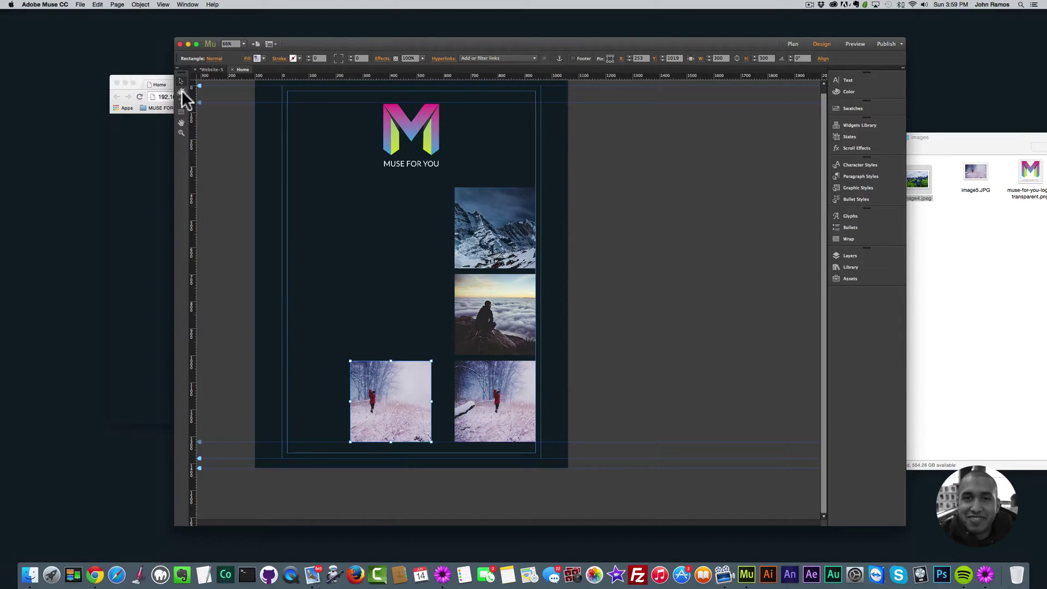